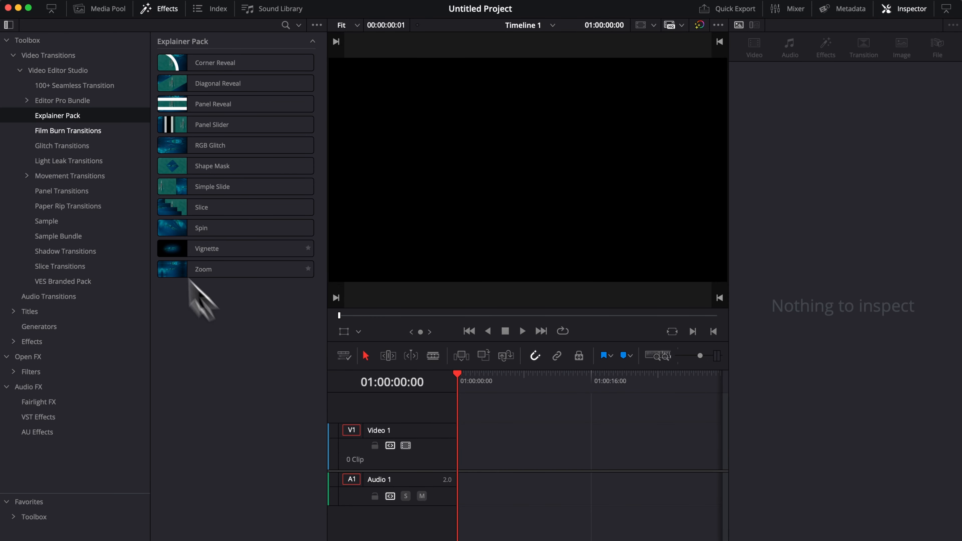
Show the Background titles of the Explainer Pack in the effects library.
click(18, 71)
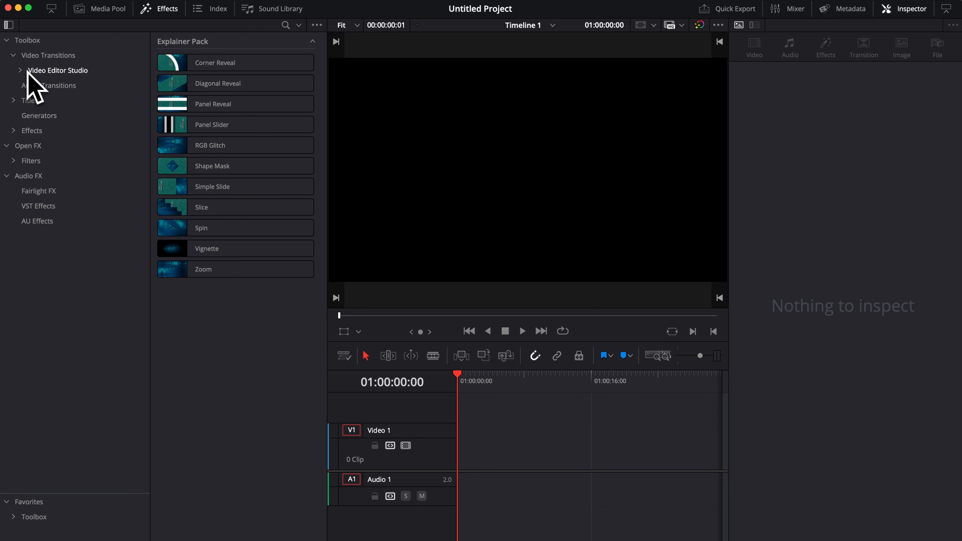
click(13, 100)
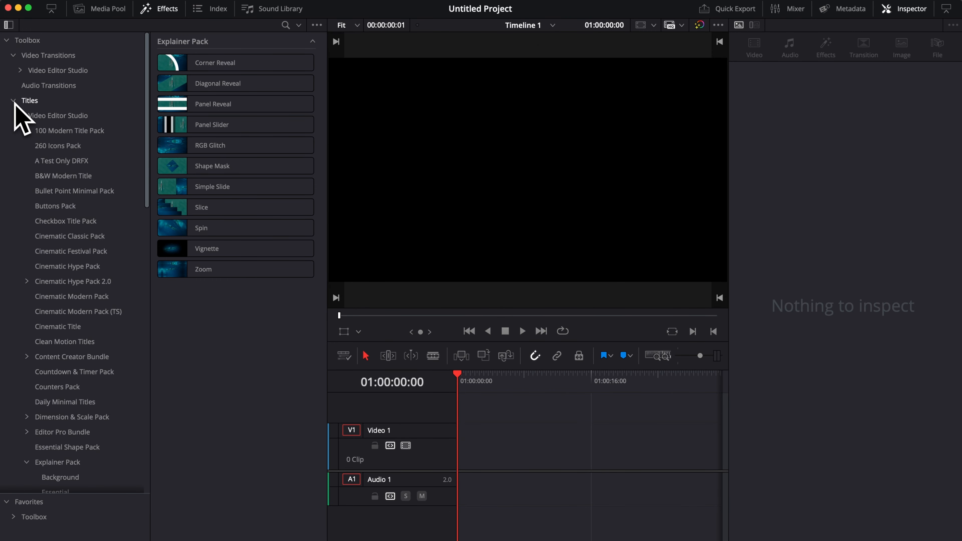
scroll(53, 221, down, 5)
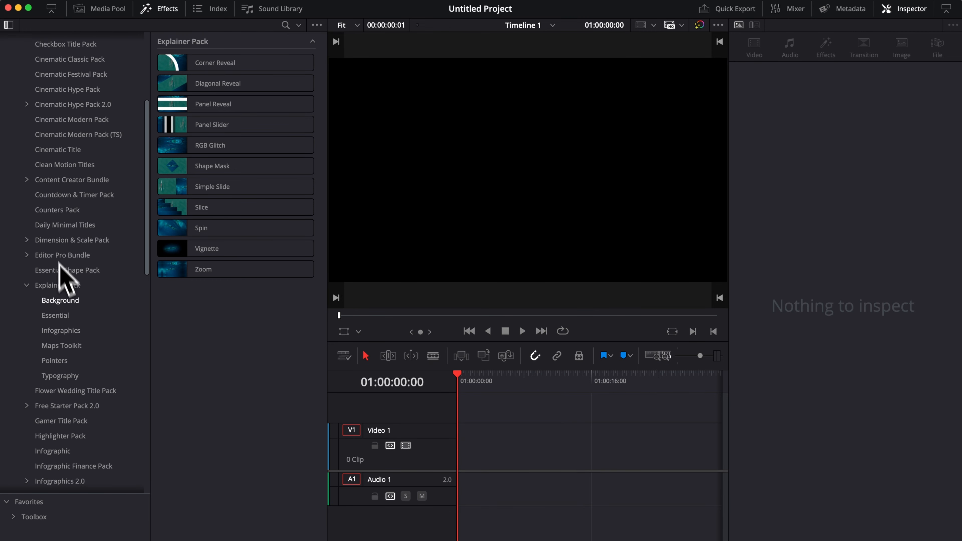
click(72, 287)
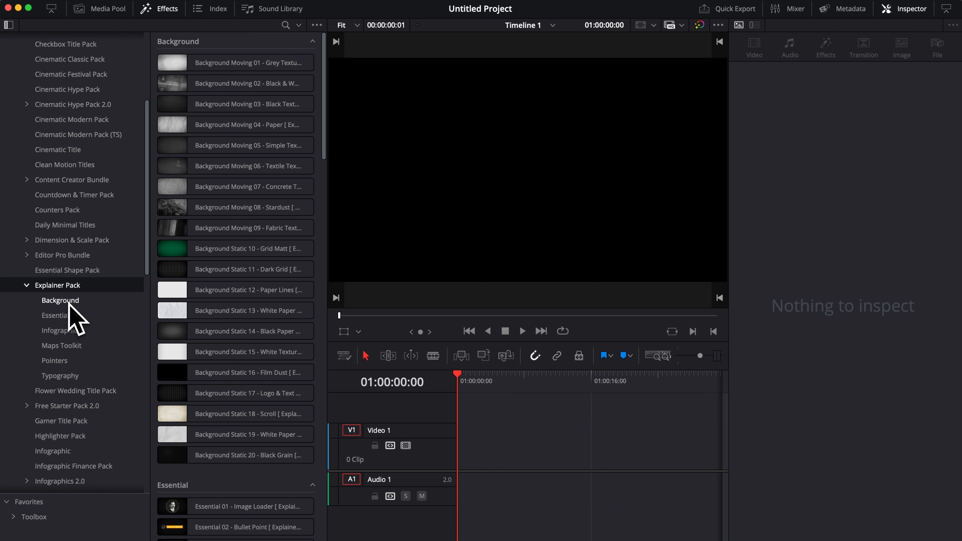
click(70, 302)
click(298, 104)
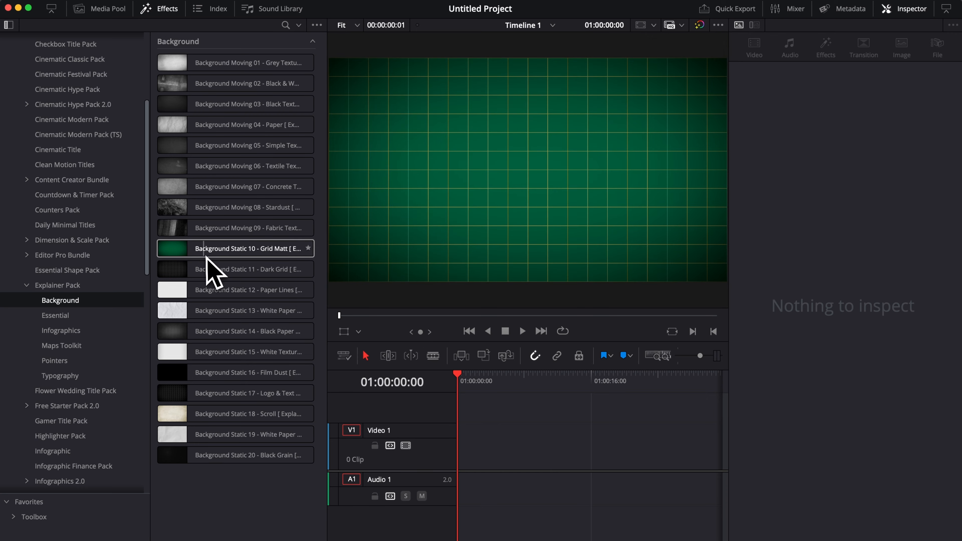
Place Background Static 10 - Grid Matt, Static 11 - Dark Grid and Static 13 - White Paper Grid end to end on Video 1, previewing each.
drag(201, 265, 486, 447)
click(479, 382)
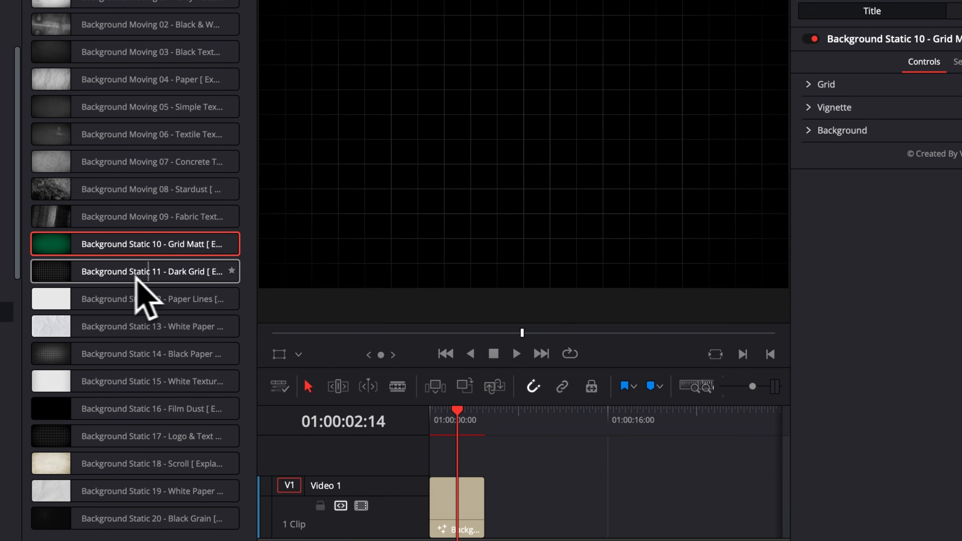
drag(135, 277, 493, 536)
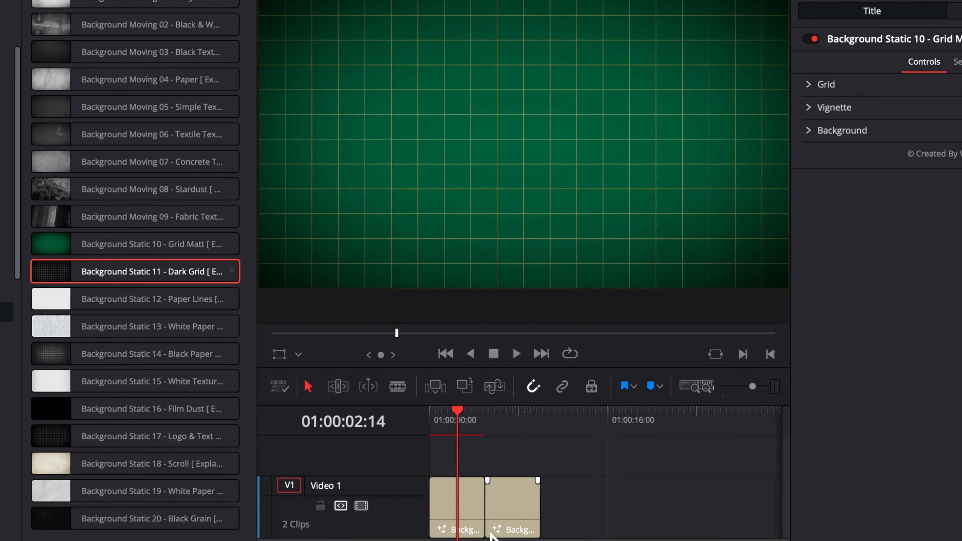
click(516, 415)
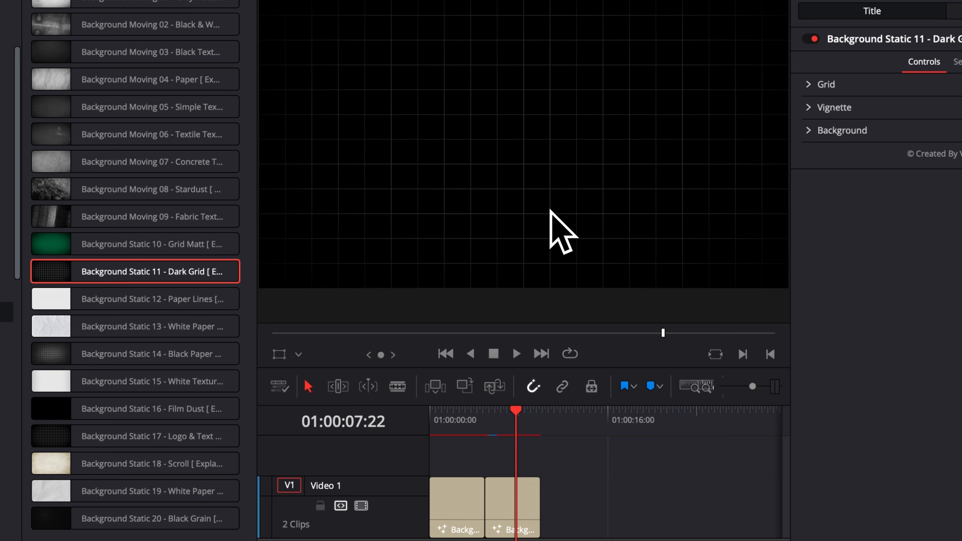
drag(91, 326, 541, 502)
click(563, 418)
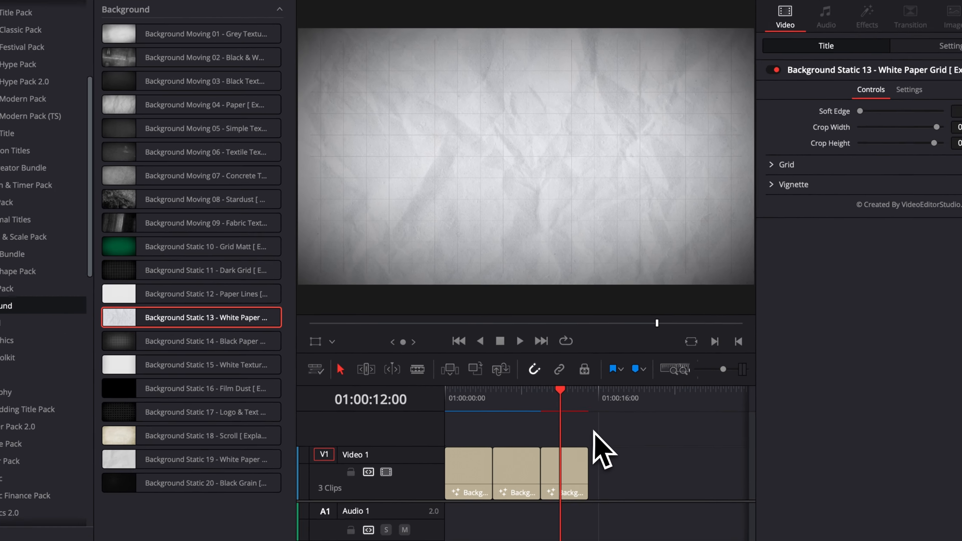
Play the Grid Matt clip from the timeline start and try a different line color for its grid.
drag(564, 417, 418, 415)
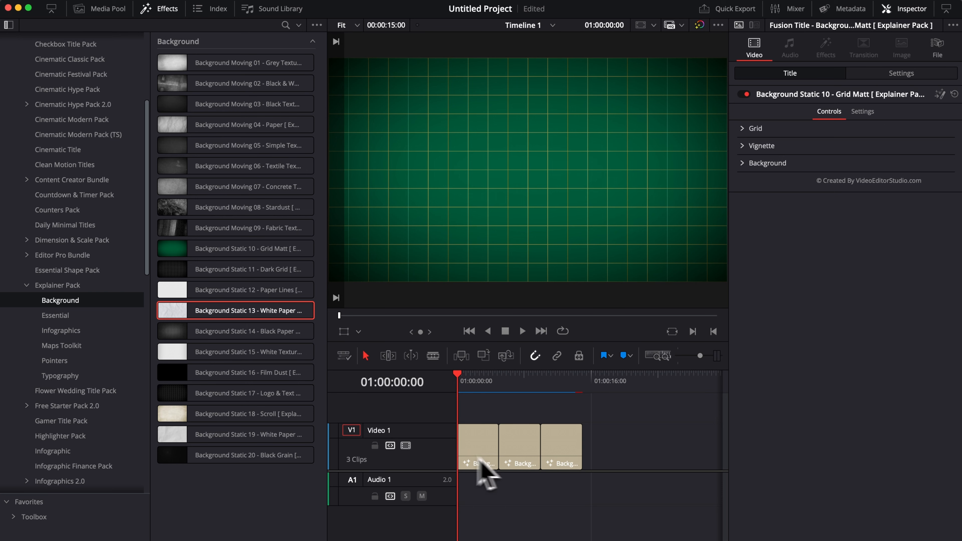
key(space)
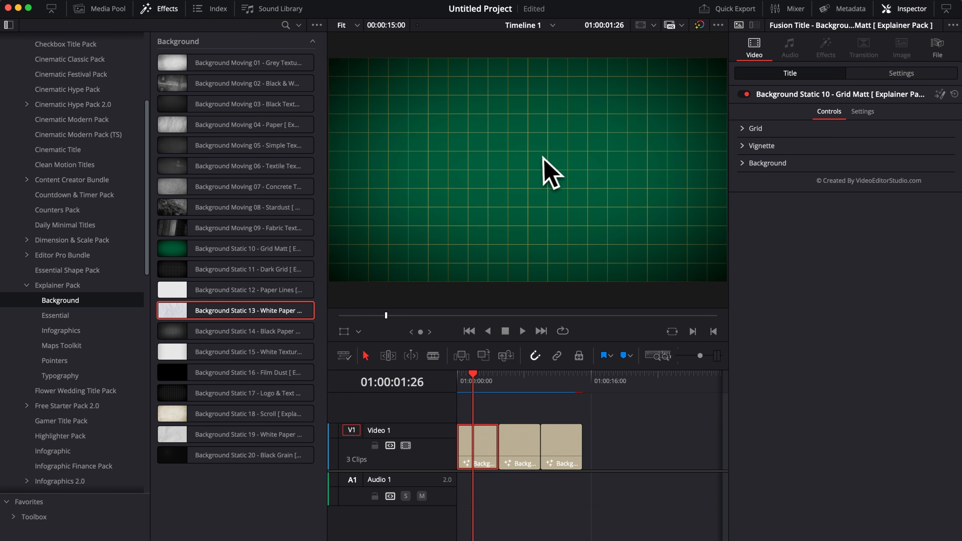
click(742, 128)
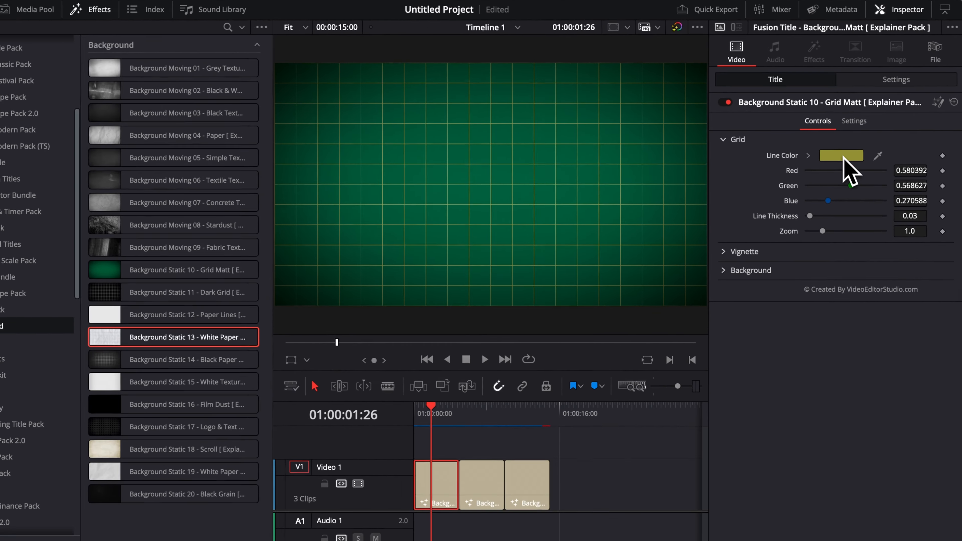
click(844, 157)
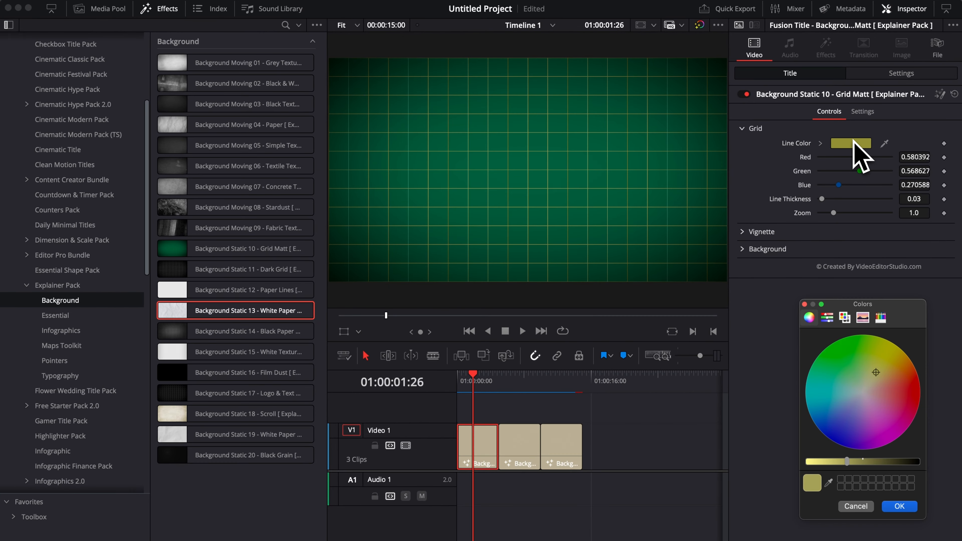
drag(856, 359, 892, 400)
click(860, 506)
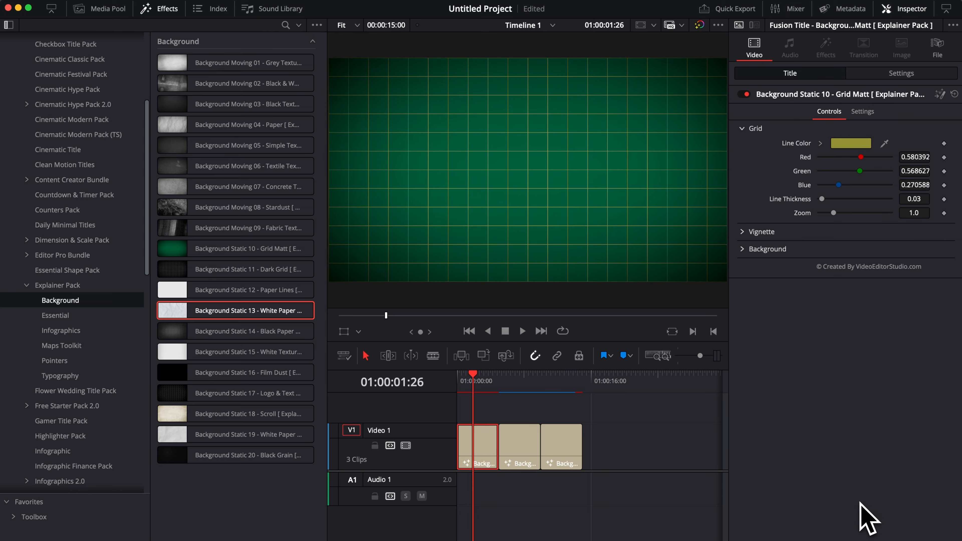
Set the vignette size of the Grid Matt clip to about 0.79.
click(754, 129)
click(758, 146)
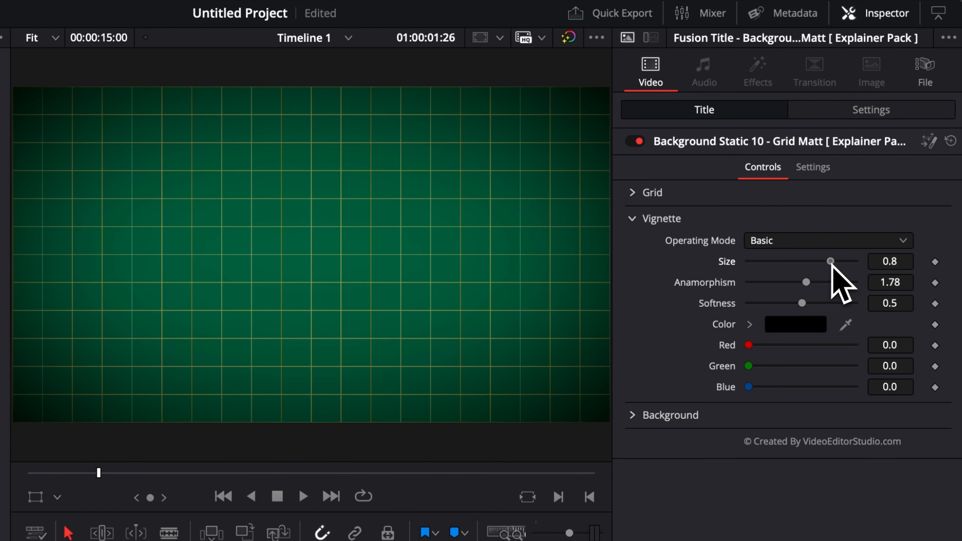
mouse_move(832, 264)
mouse_down()
mouse_move(868, 267)
mouse_move(746, 267)
mouse_move(829, 279)
mouse_move(733, 273)
mouse_move(830, 280)
mouse_up()
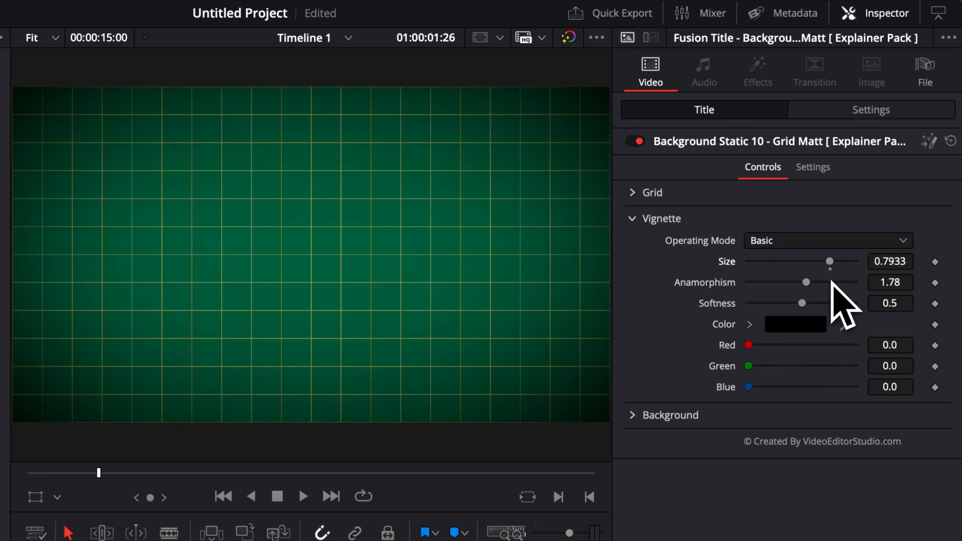
click(634, 220)
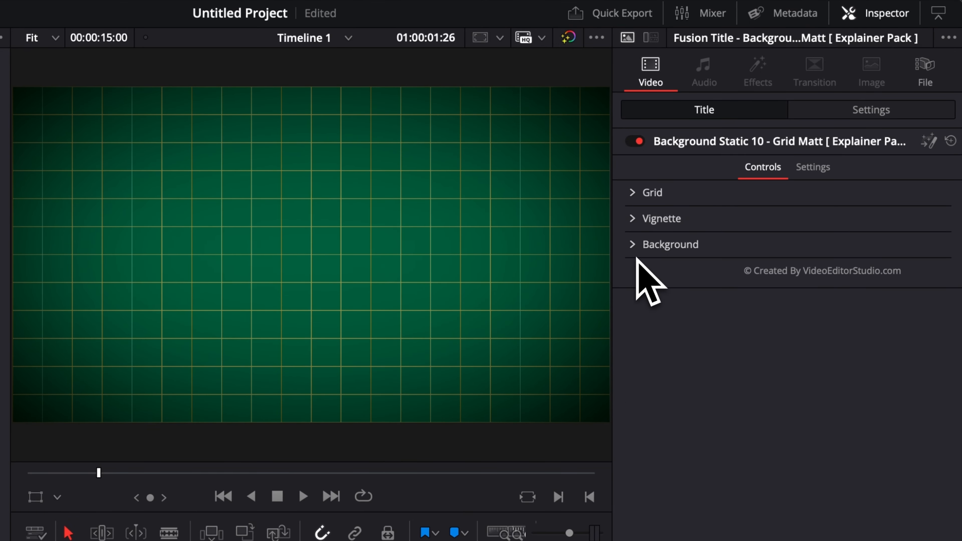
Change the Grid Matt clip's background color to a brownish grey with about red 0.388, green 0.357 and blue 0.337.
click(644, 245)
click(795, 287)
click(851, 534)
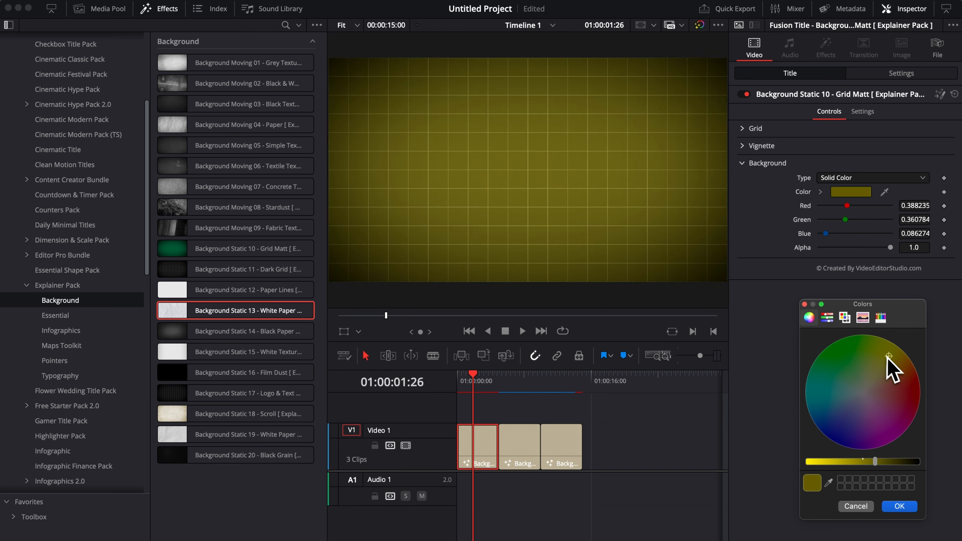
drag(888, 358, 870, 390)
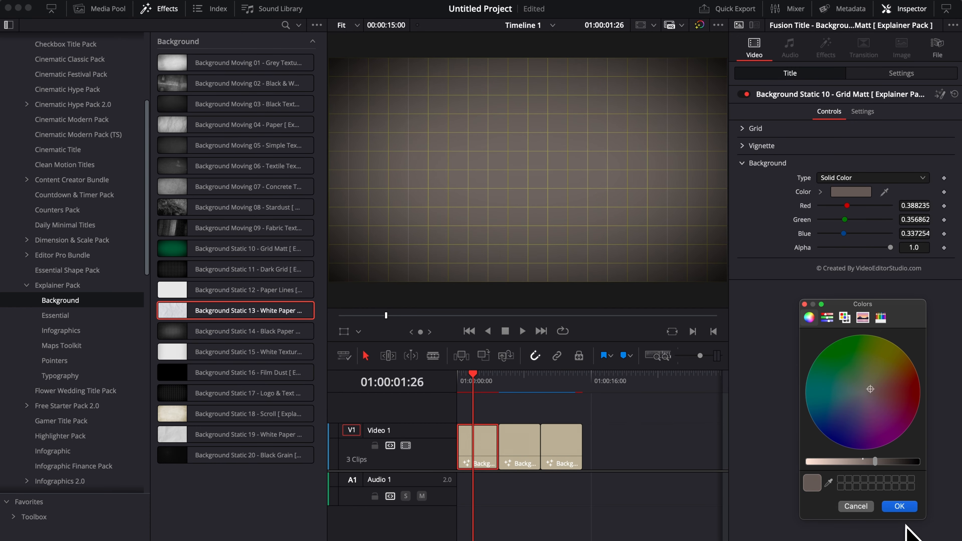
click(899, 506)
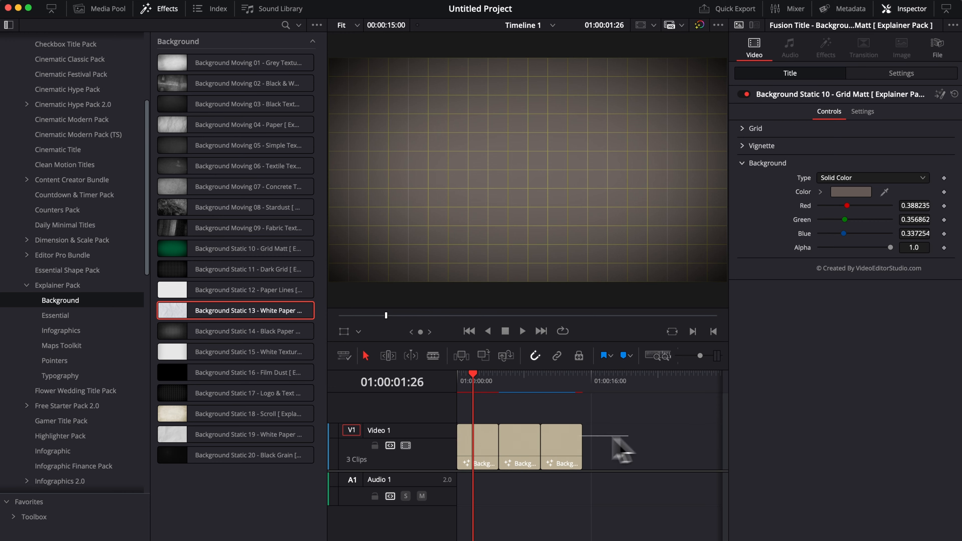
Replace the three background clips with Background Moving 09 - Fabric Texture at the start of Video 1 and play it.
drag(613, 439, 456, 518)
key(Delete)
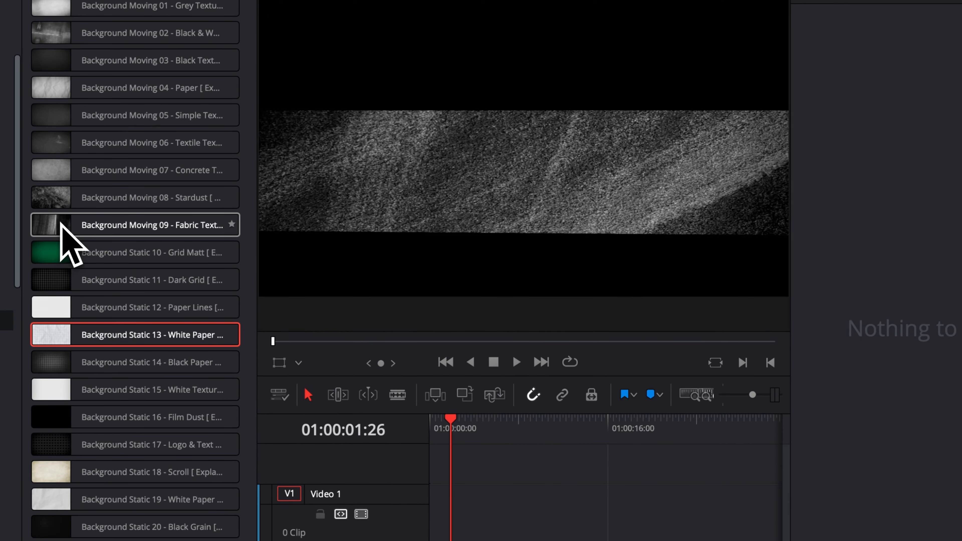
drag(62, 226, 428, 537)
click(436, 436)
key(space)
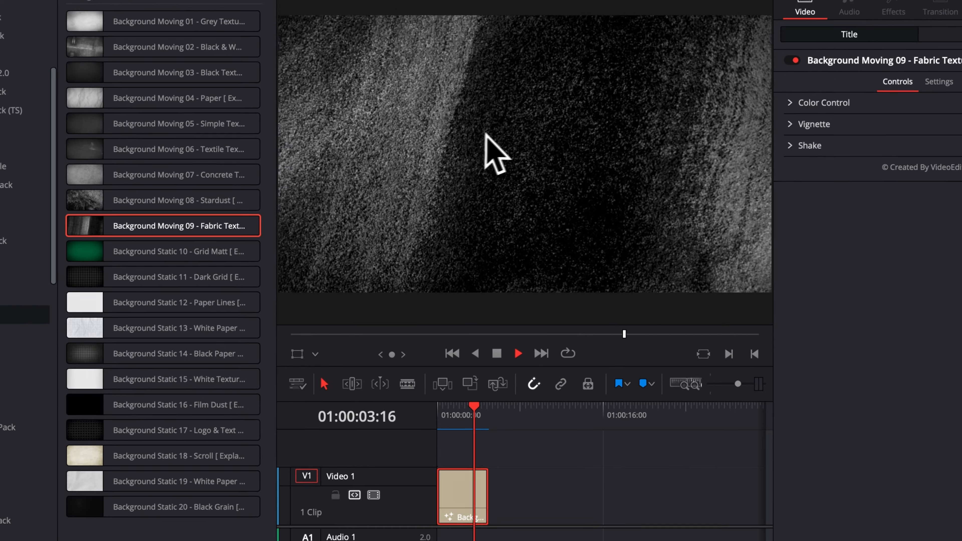
key(space)
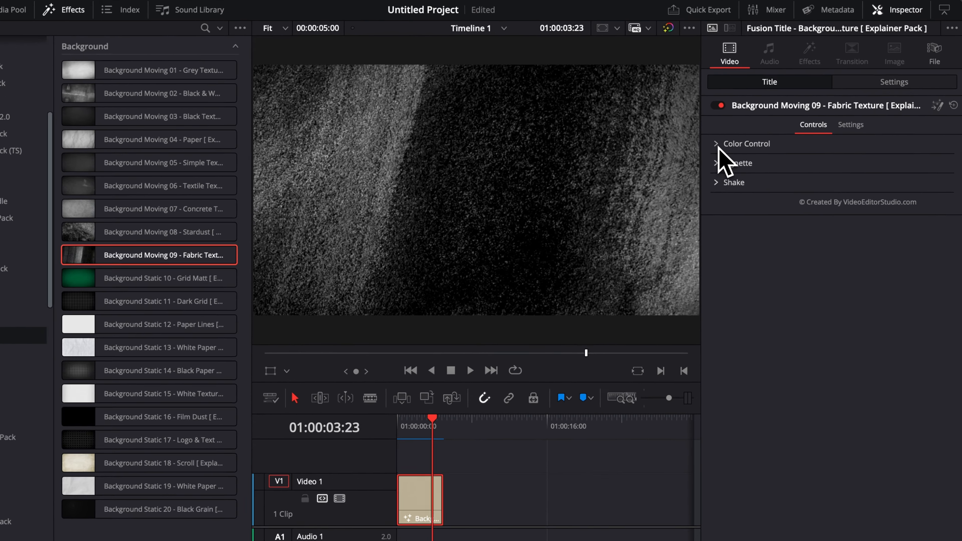
Examine the Color Control, Vignette and Shake settings of the Fabric Texture clip.
click(792, 104)
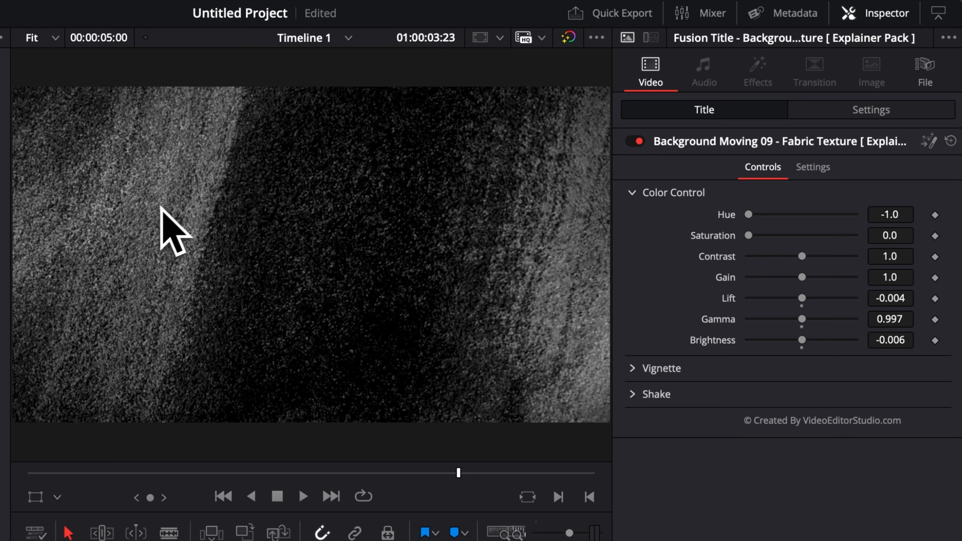
click(630, 192)
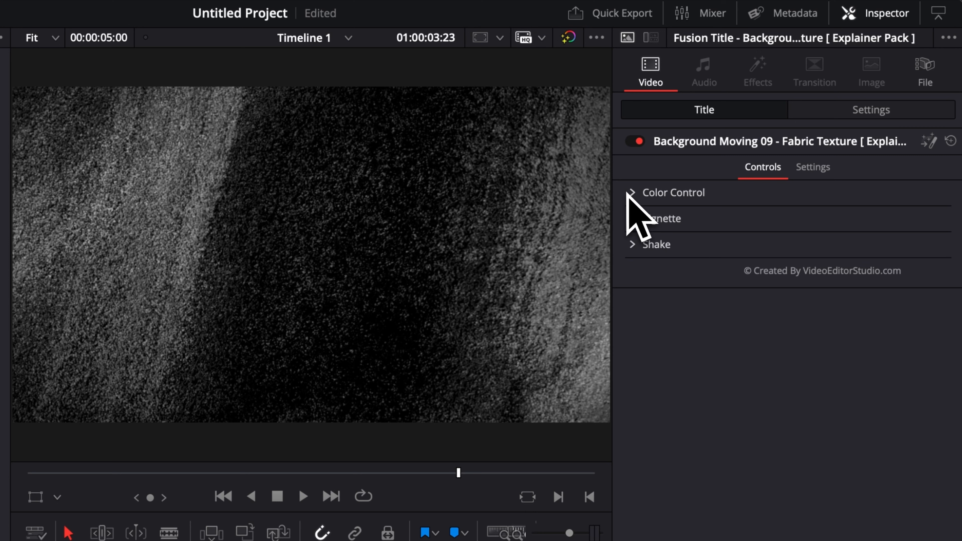
click(631, 219)
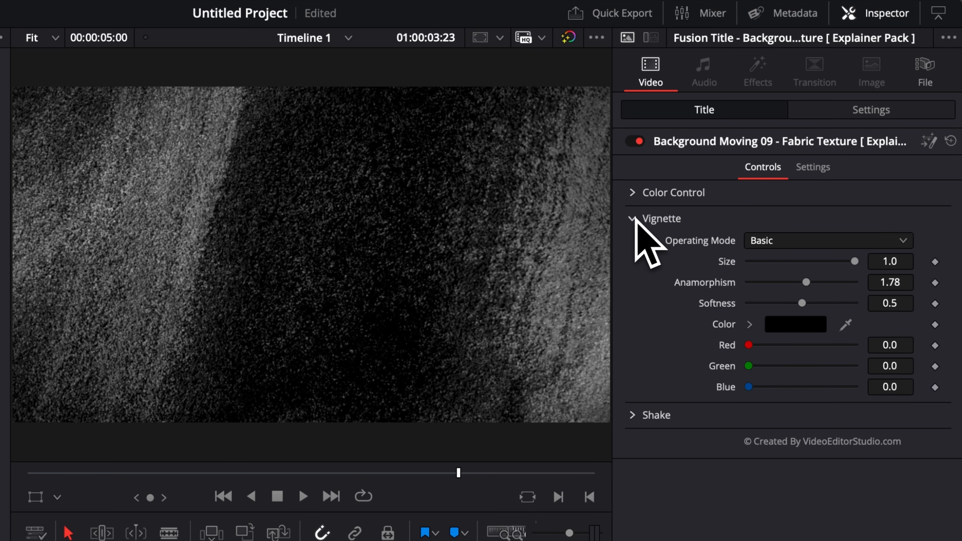
click(633, 219)
click(632, 245)
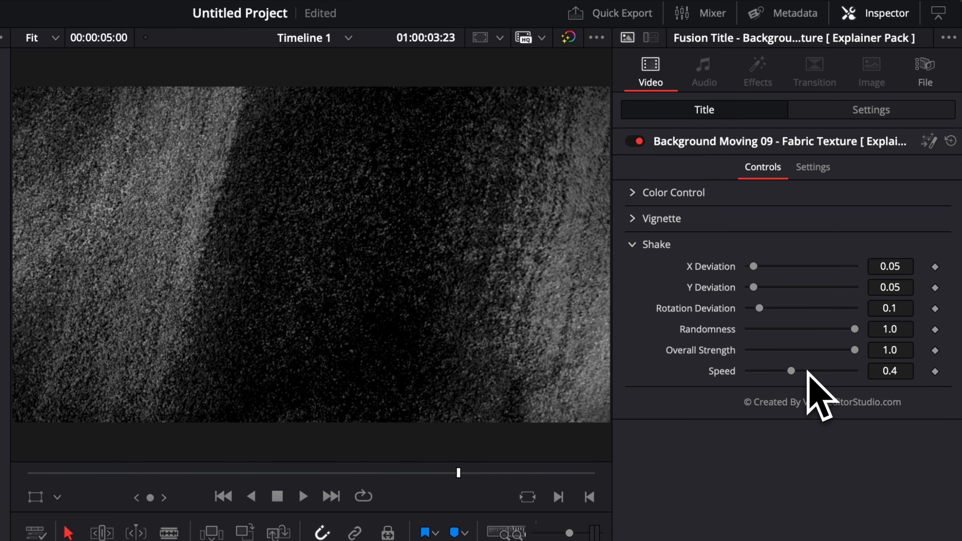
Play the Fabric Texture clip to check its shake motion and preview the paper background clip after the gap.
click(429, 401)
key(space)
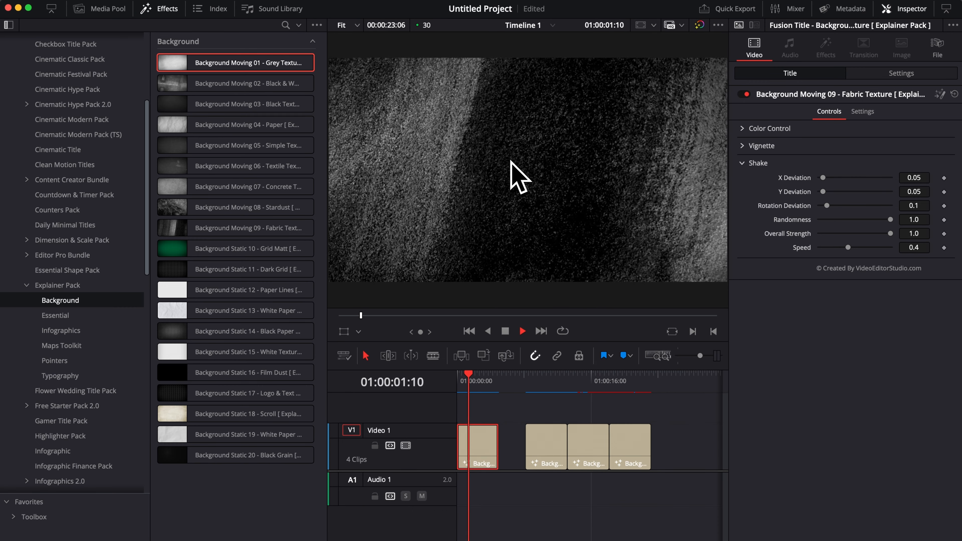
drag(540, 383, 544, 387)
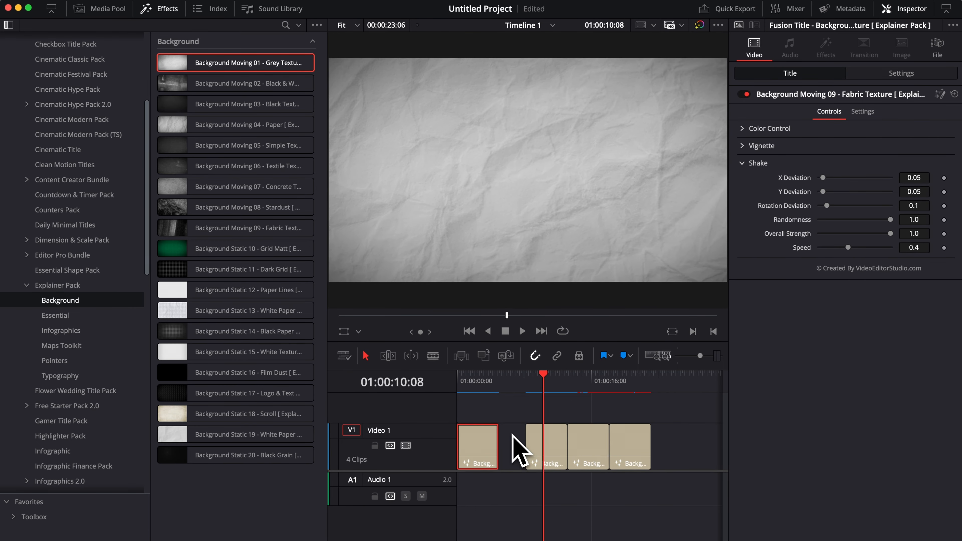
Delete all clips from the timeline and place Background Static 10 - Grid Matt on Video 1 from the start.
drag(707, 453, 457, 524)
key(Delete)
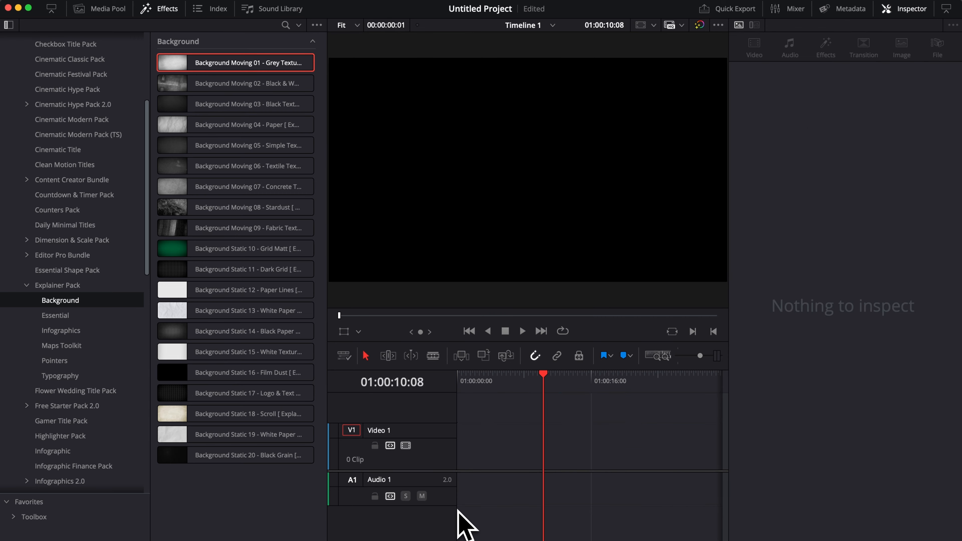
drag(197, 250, 709, 462)
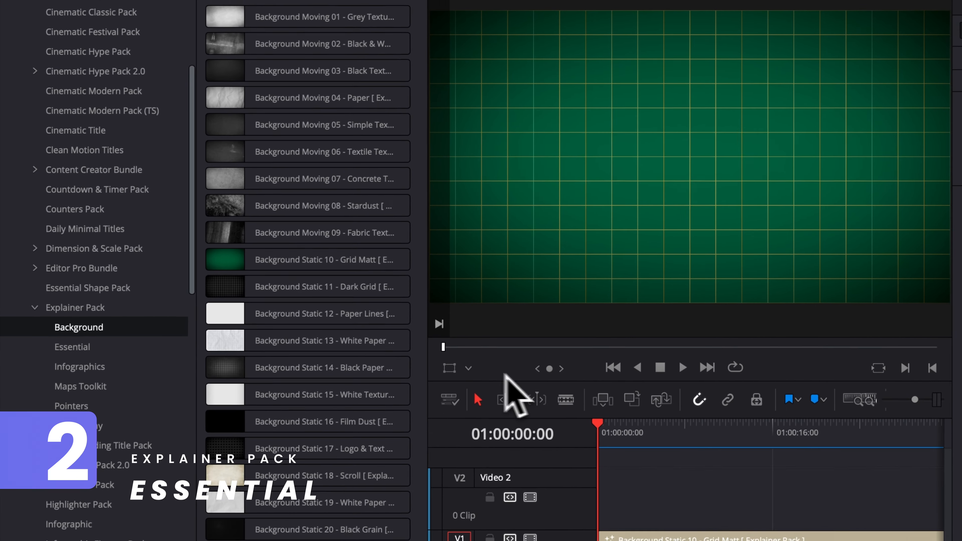
Add Essential 02 - Bullet Point to Video 2 above the grid background, play it and switch its symbol to Cross.
click(91, 317)
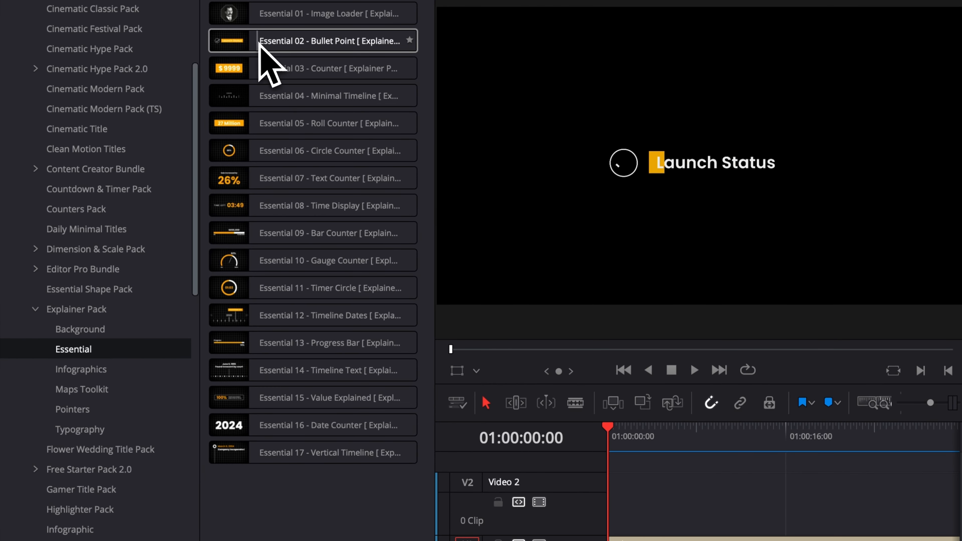
drag(243, 49, 667, 523)
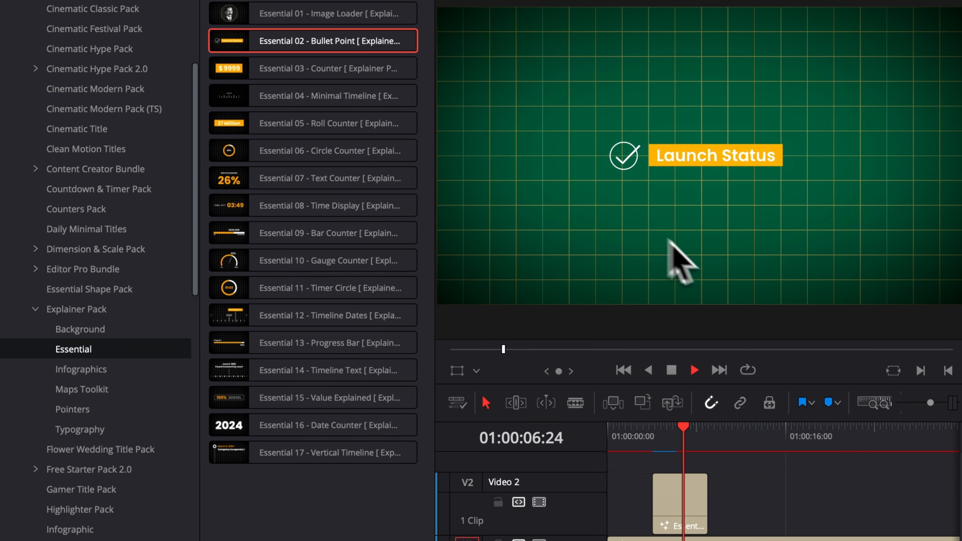
key(space)
click(698, 504)
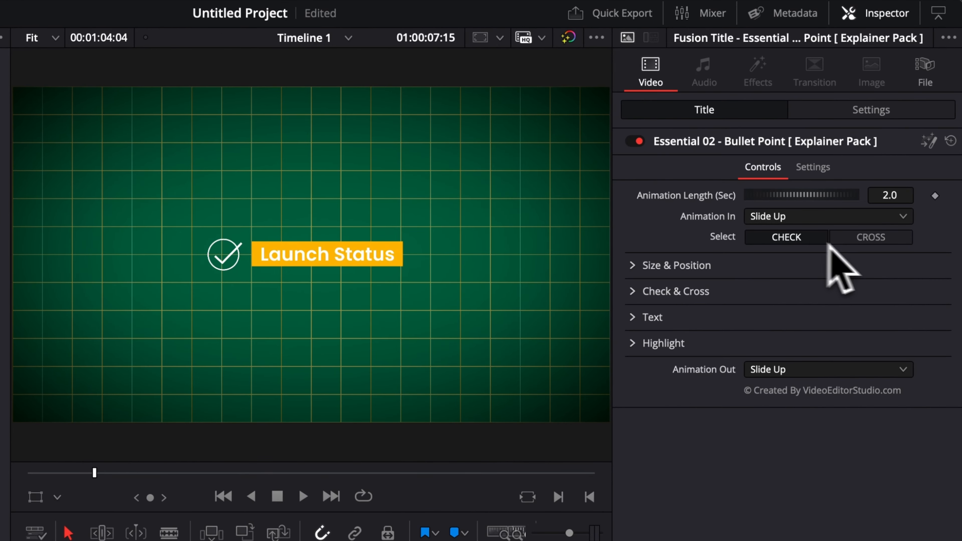
click(916, 160)
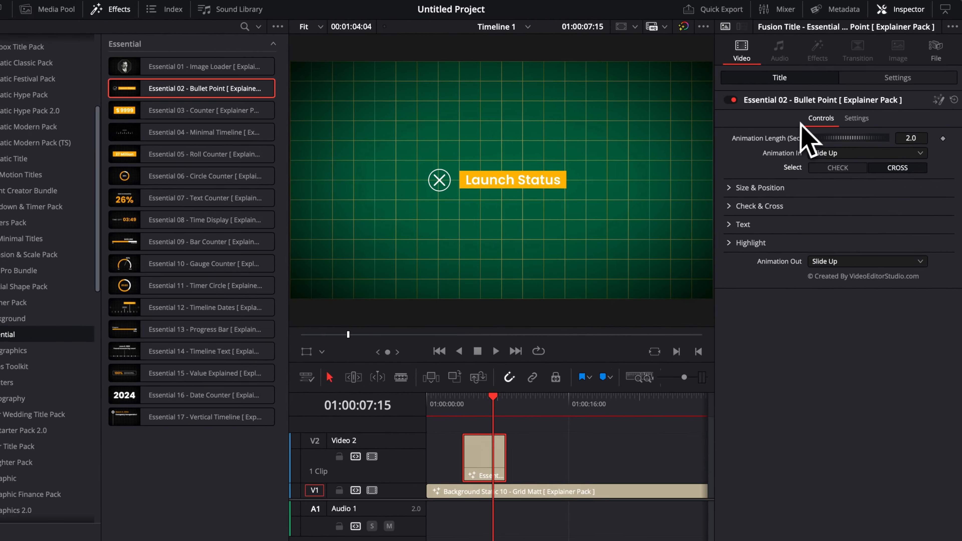
Play the Bullet Point title, set its Animation Length to 0.5 seconds and return the playhead to the clip's start.
key(space)
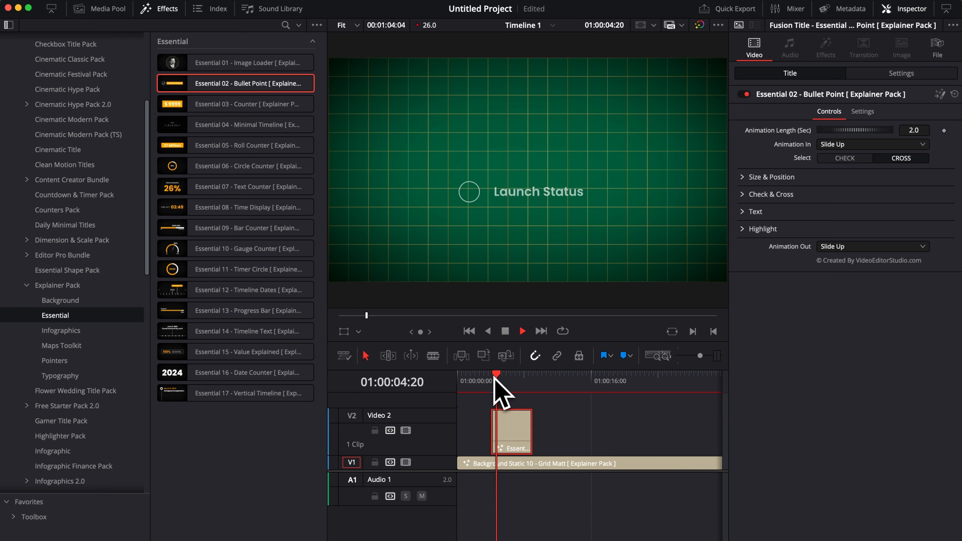
key(space)
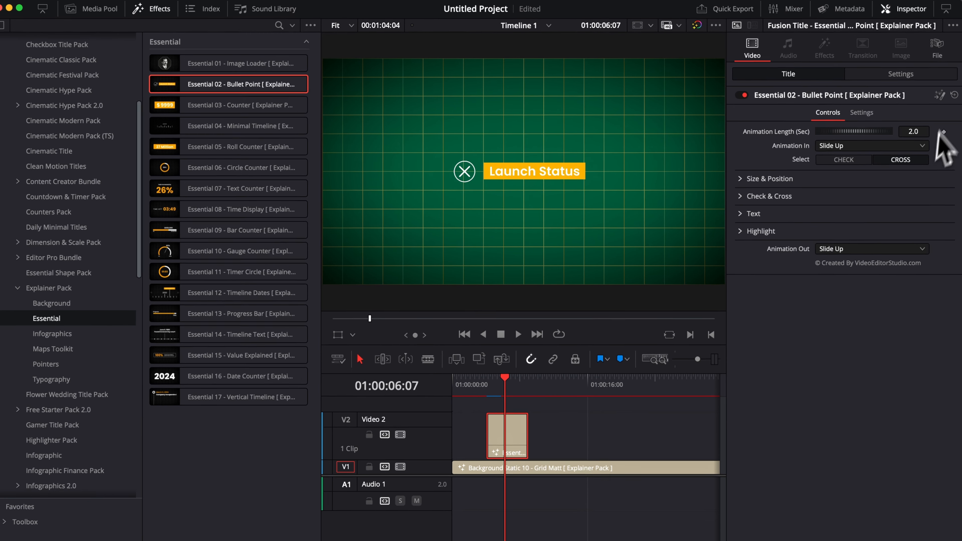
click(906, 131)
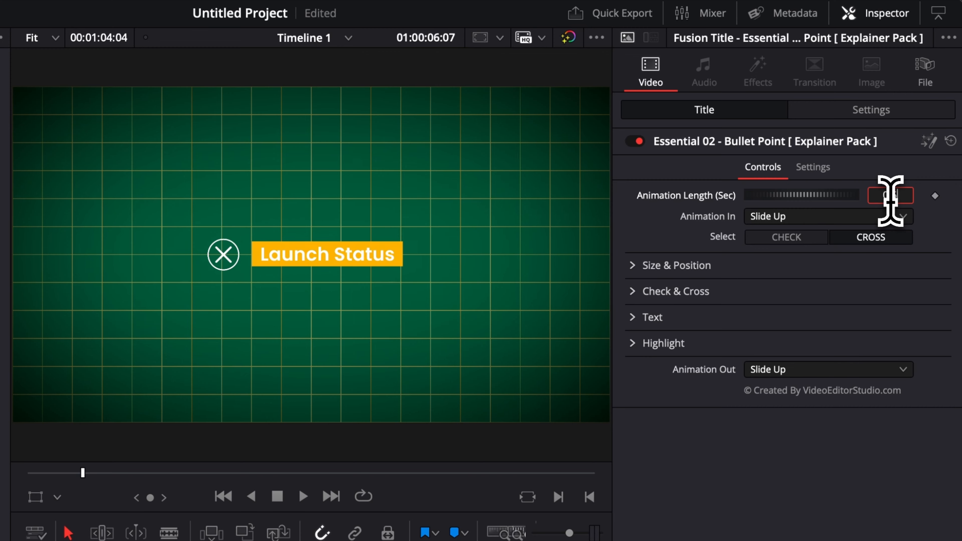
key(Return)
key(Up)
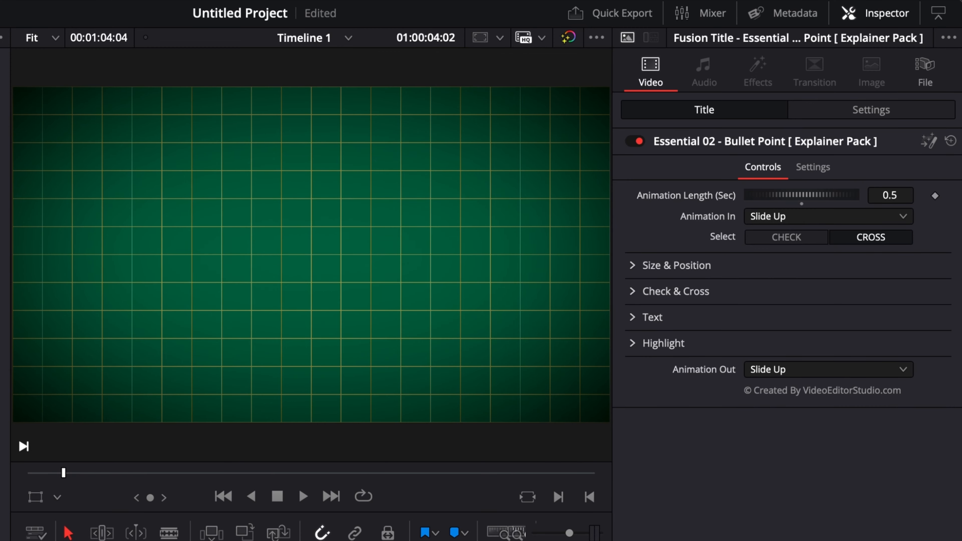
Play the Bullet Point title from its start to preview the 0.5-second animation.
key(space)
key(space)
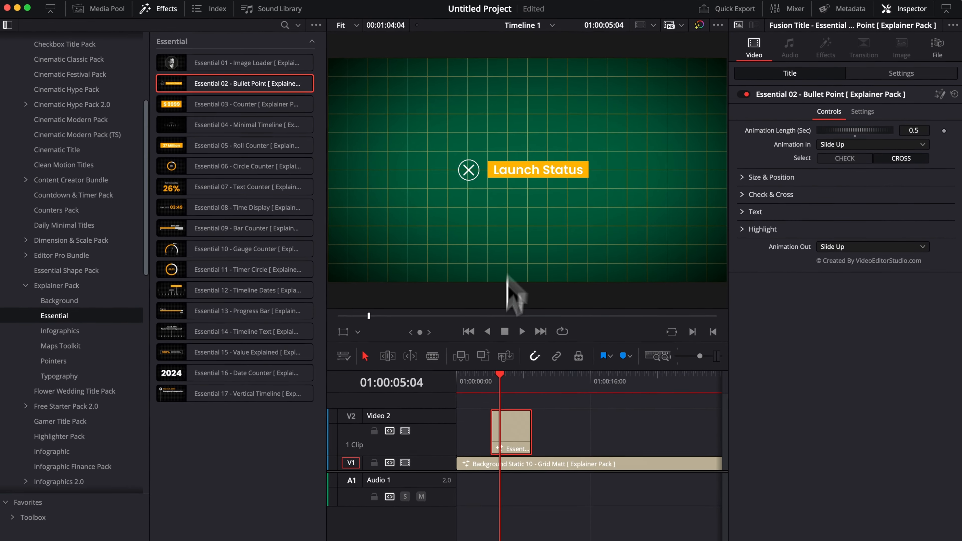
click(495, 382)
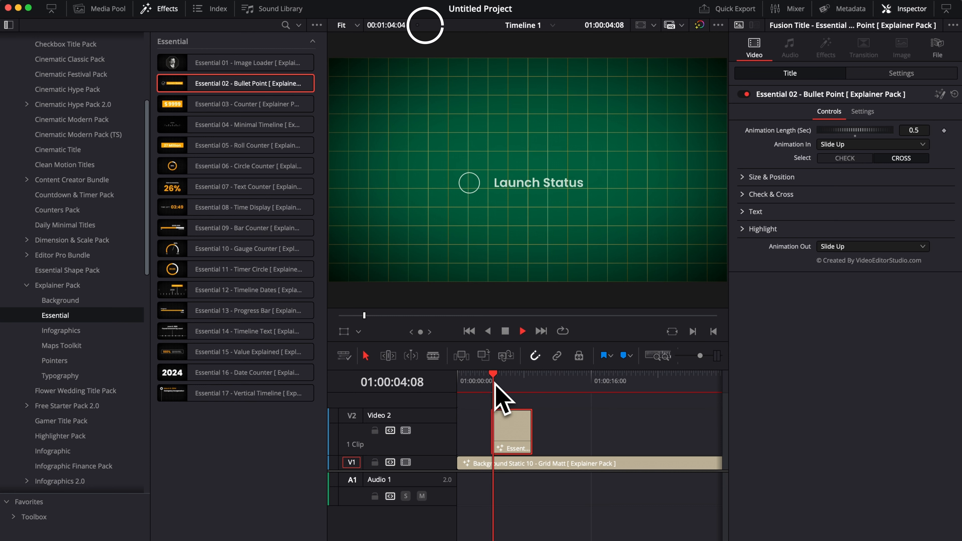
key(space)
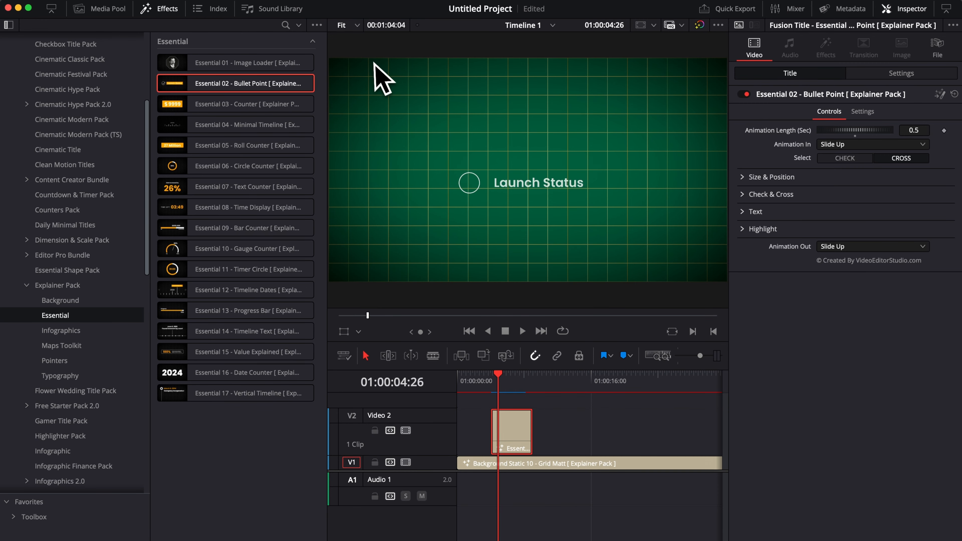
Check which Render Cache mode is active for playback.
click(328, 4)
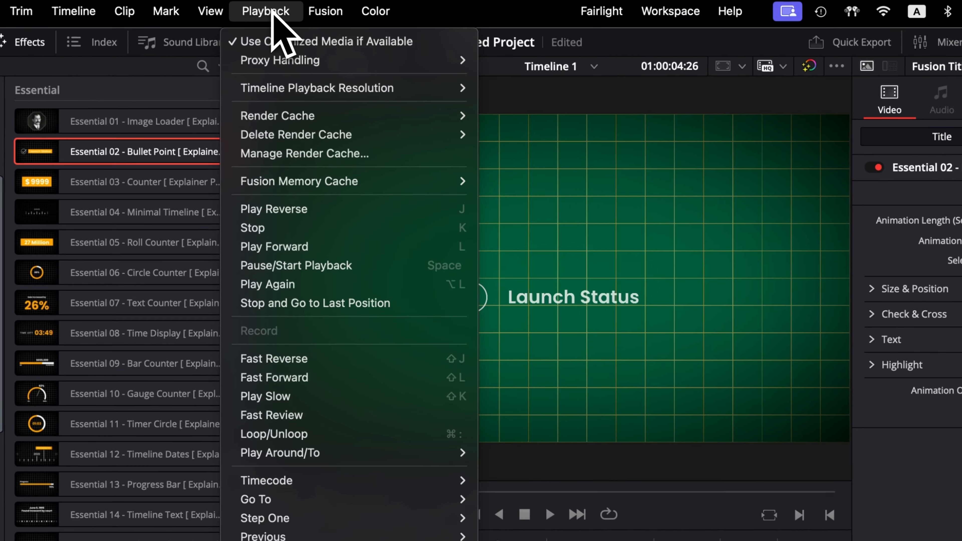
mouse_move(395, 57)
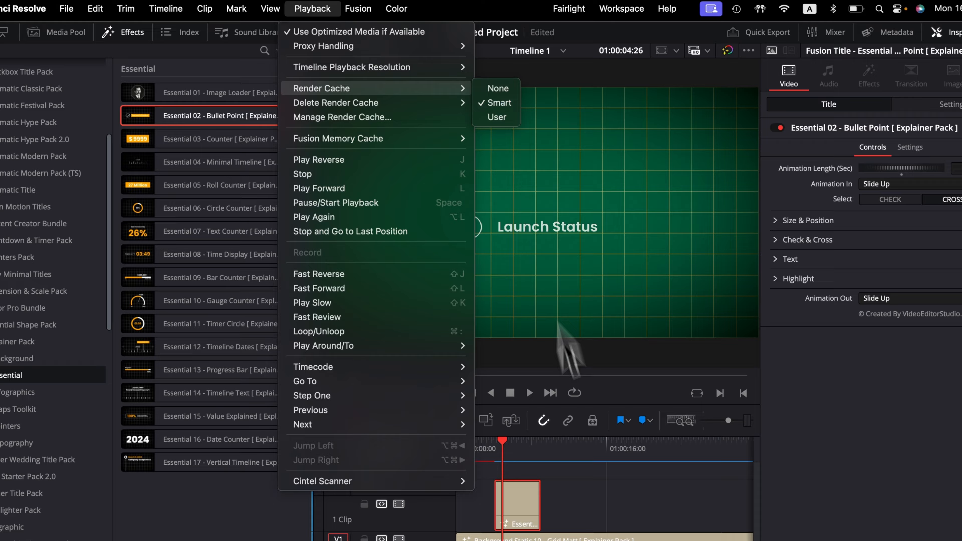
click(597, 440)
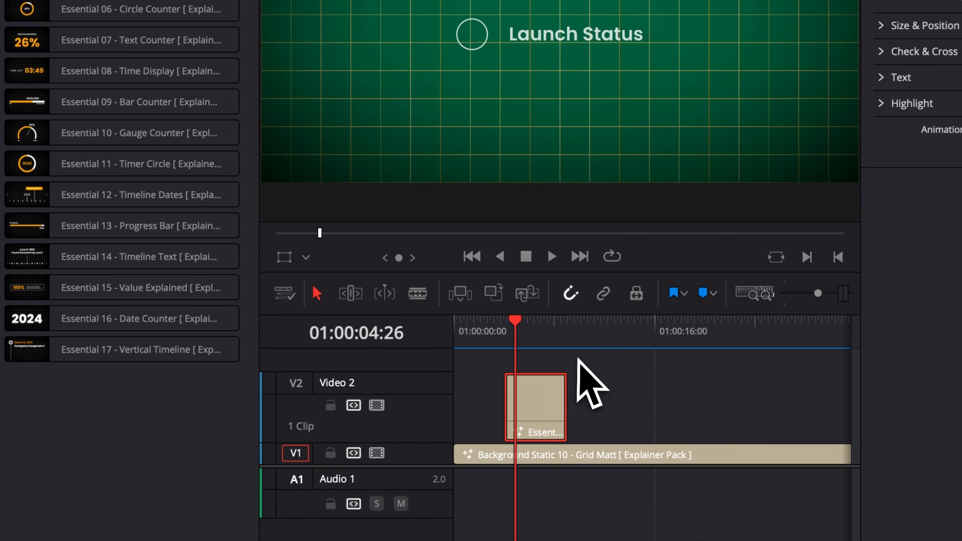
Replay the Bullet Point title from its start several times to check that it plays back smoothly.
click(506, 326)
key(space)
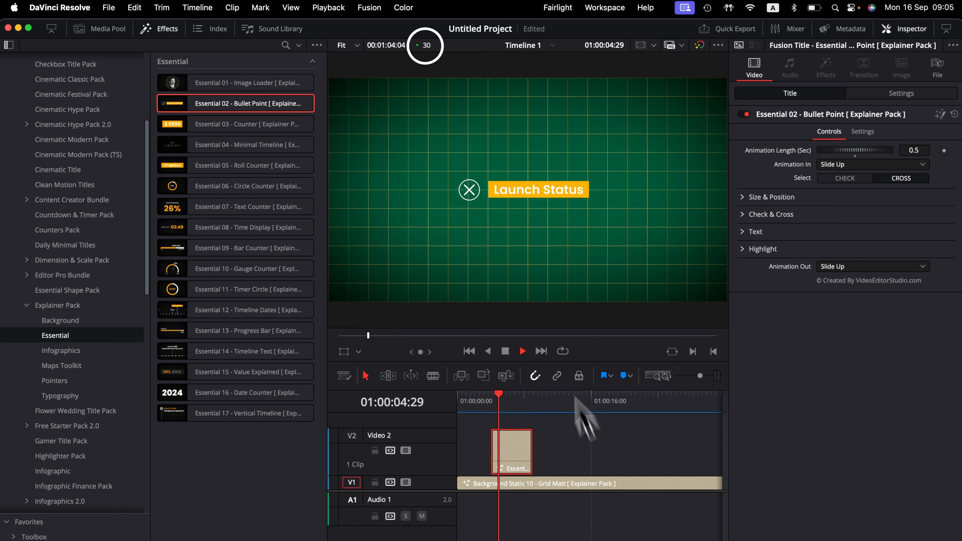
key(space)
click(492, 398)
key(space)
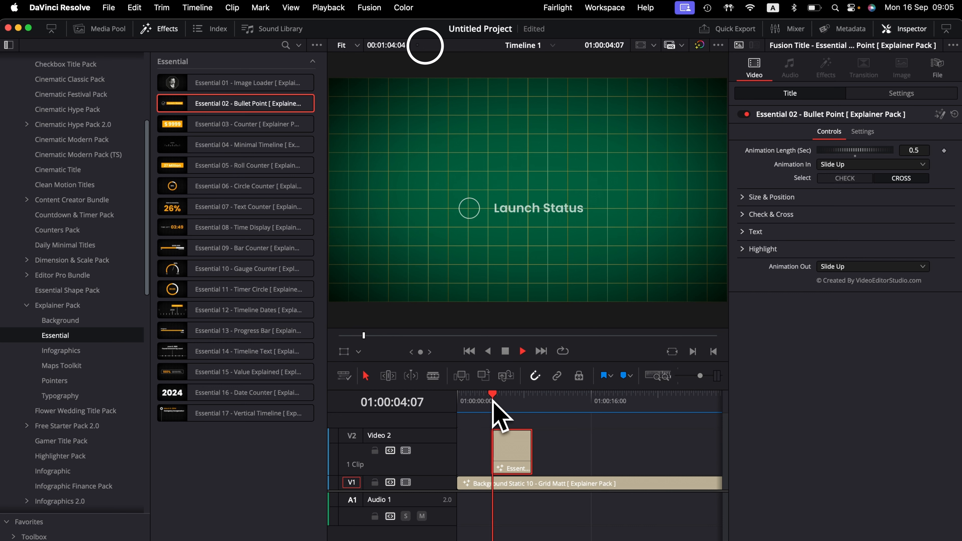
key(space)
key(space)
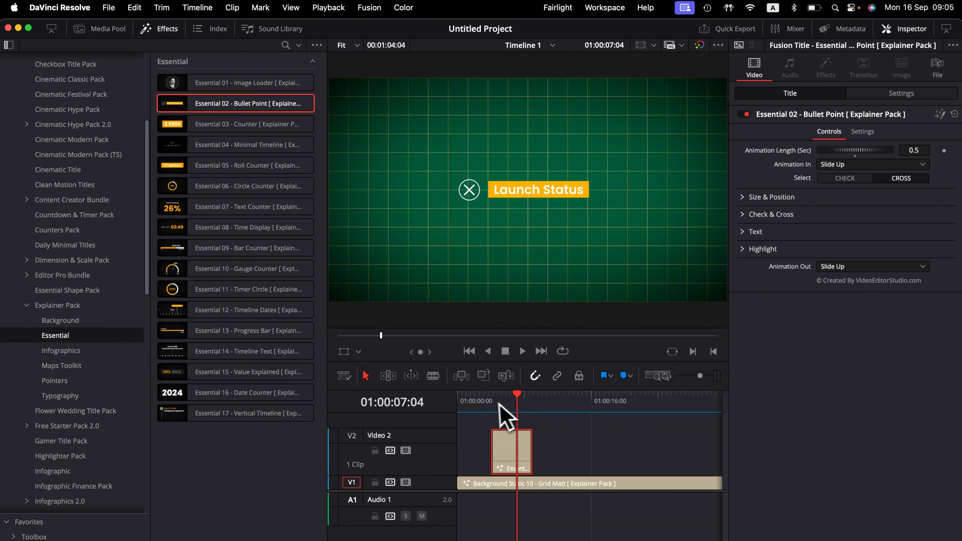
click(490, 401)
key(space)
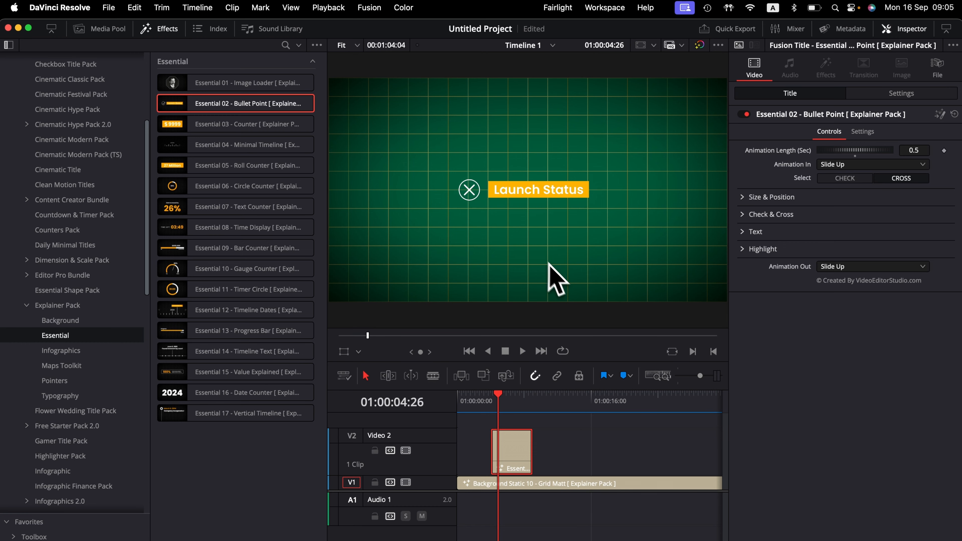
Set the Bullet Point title's Animation In to None and look through its Animation Out options.
click(846, 165)
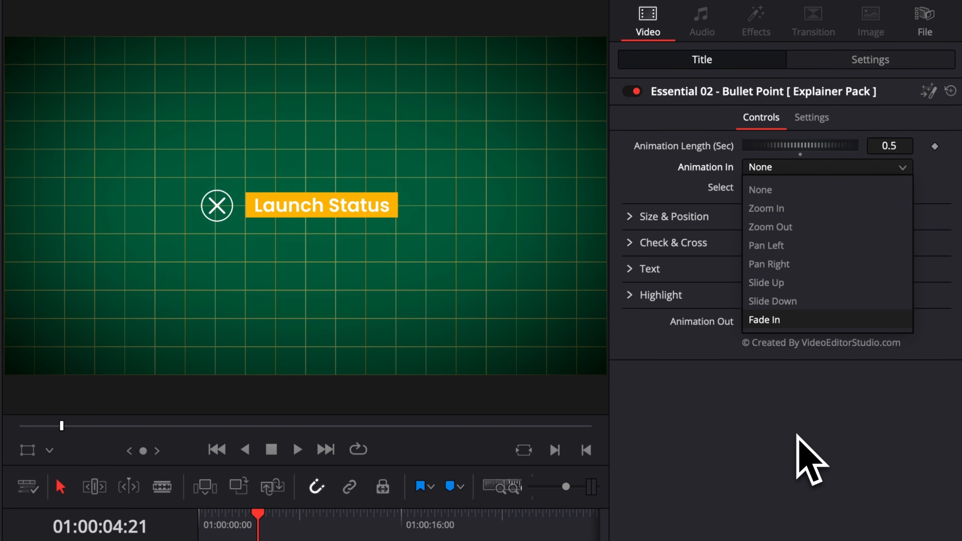
click(796, 435)
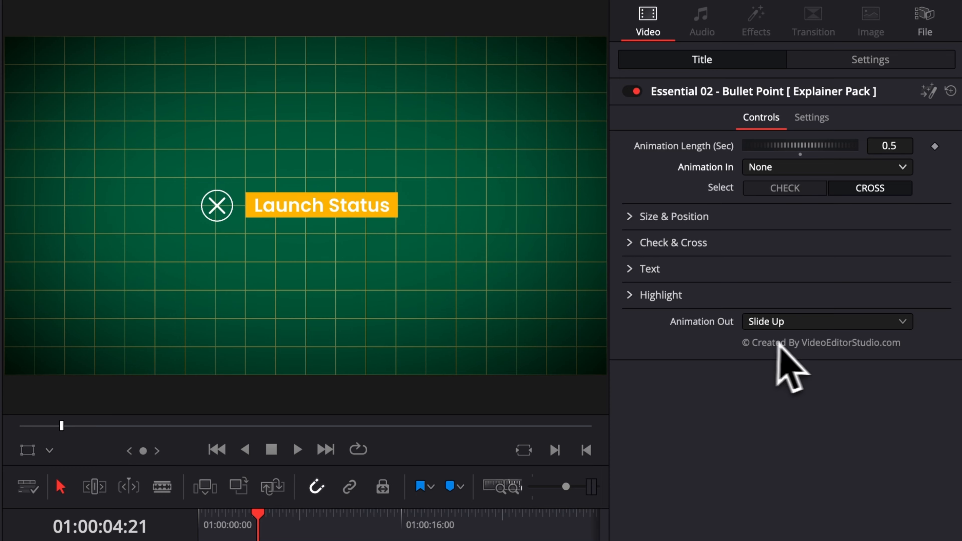
click(802, 326)
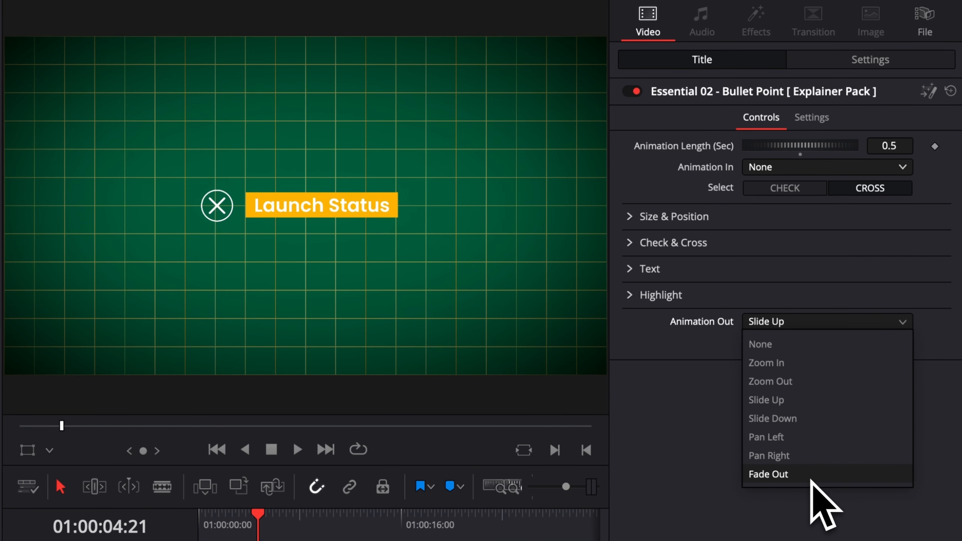
click(811, 517)
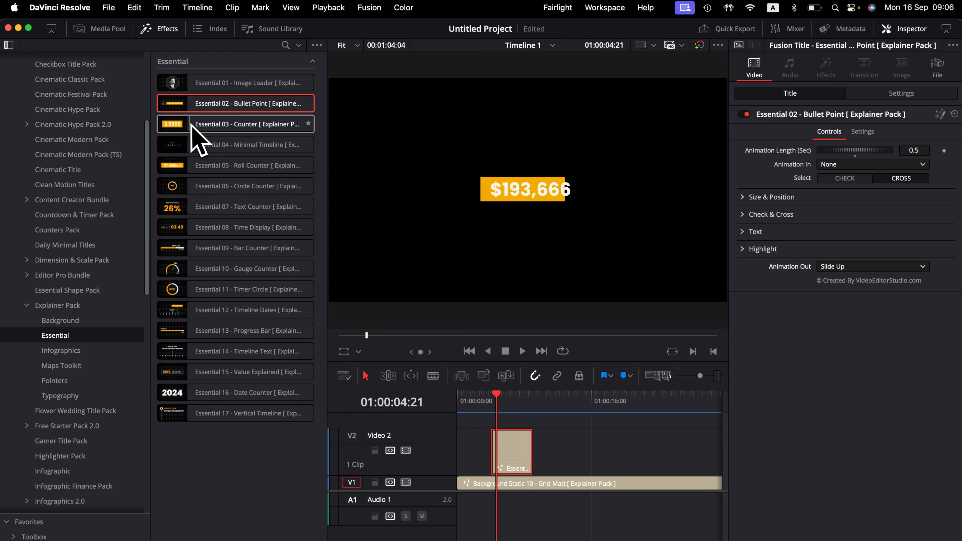
Place Essential 03 - Counter on Video 2 after the Bullet Point clip and play it from its start.
drag(191, 125, 593, 430)
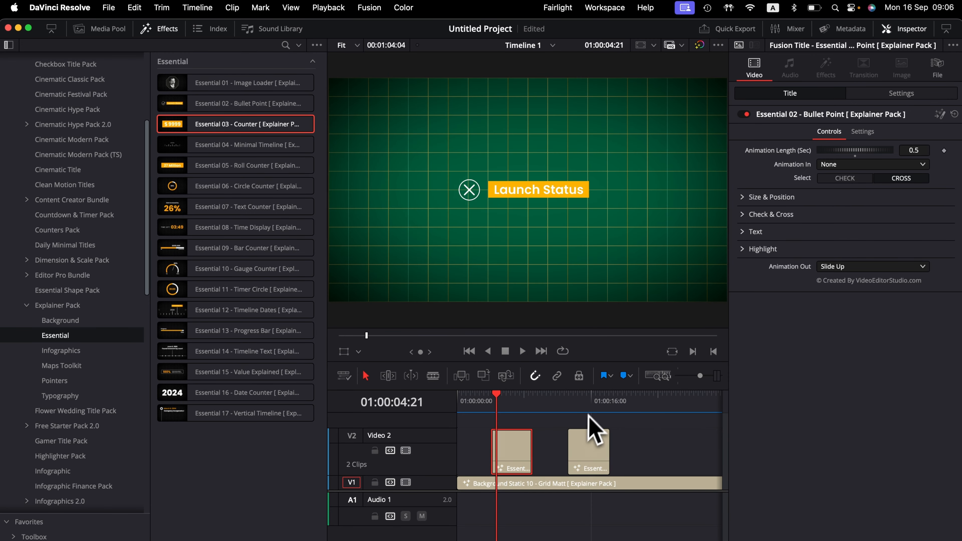
click(587, 403)
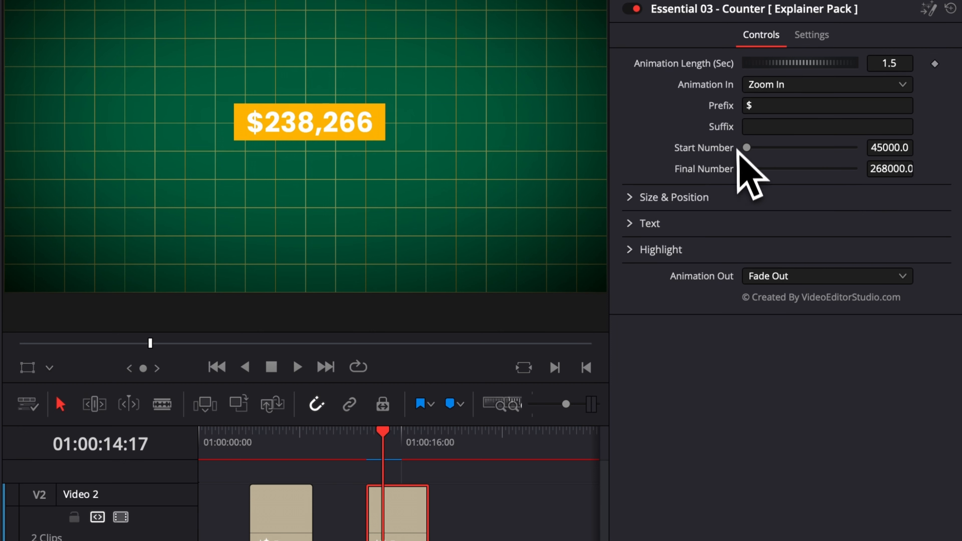
click(366, 440)
key(space)
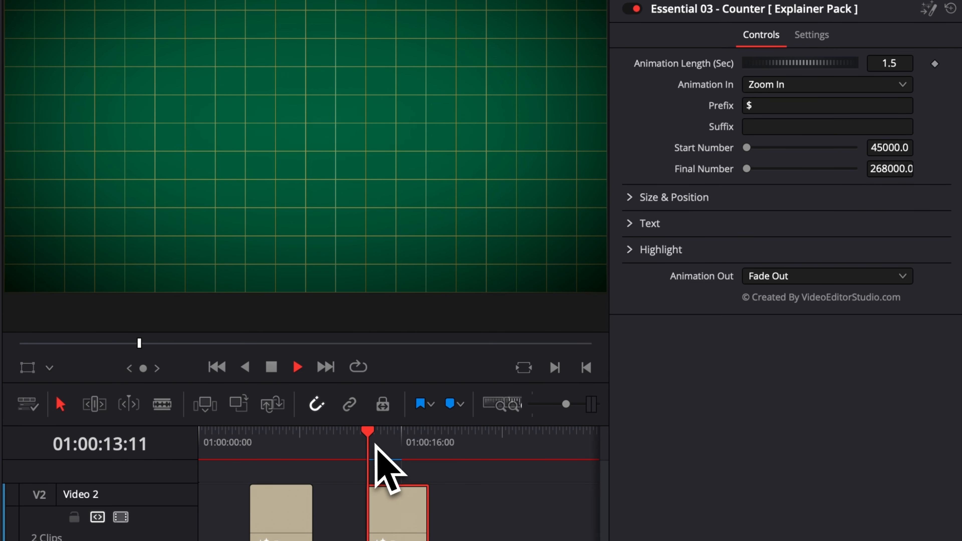
key(space)
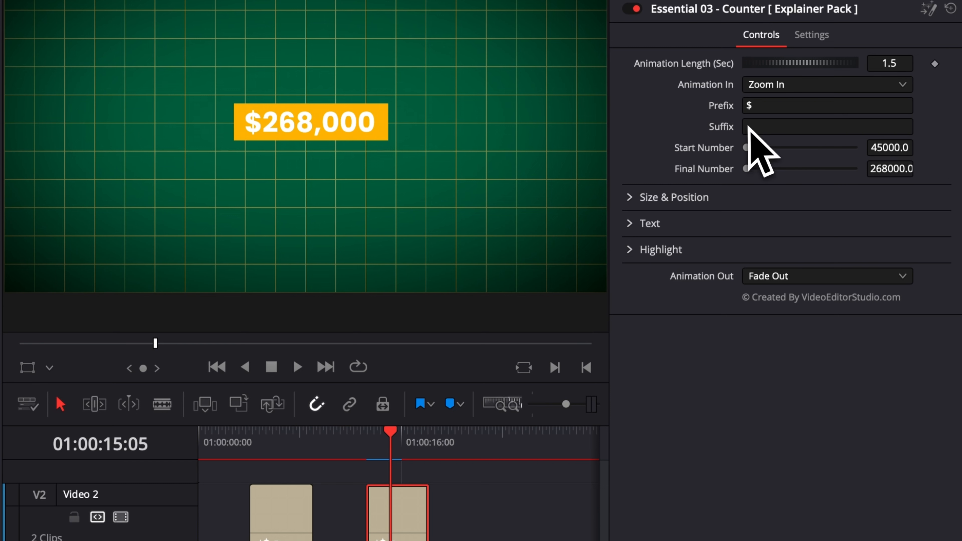
Set the Counter title's Prefix to "$$$$" and its Suffix to "####".
click(755, 107)
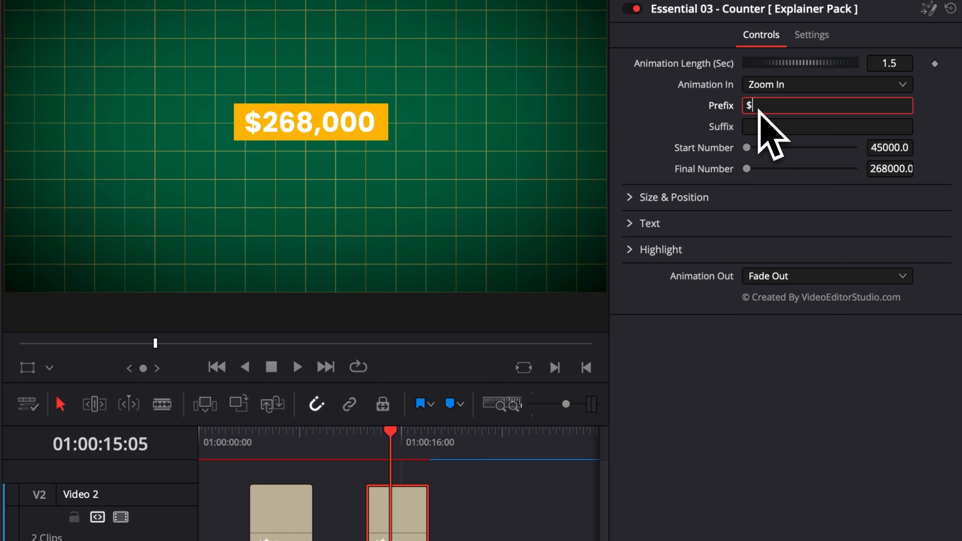
text($$$)
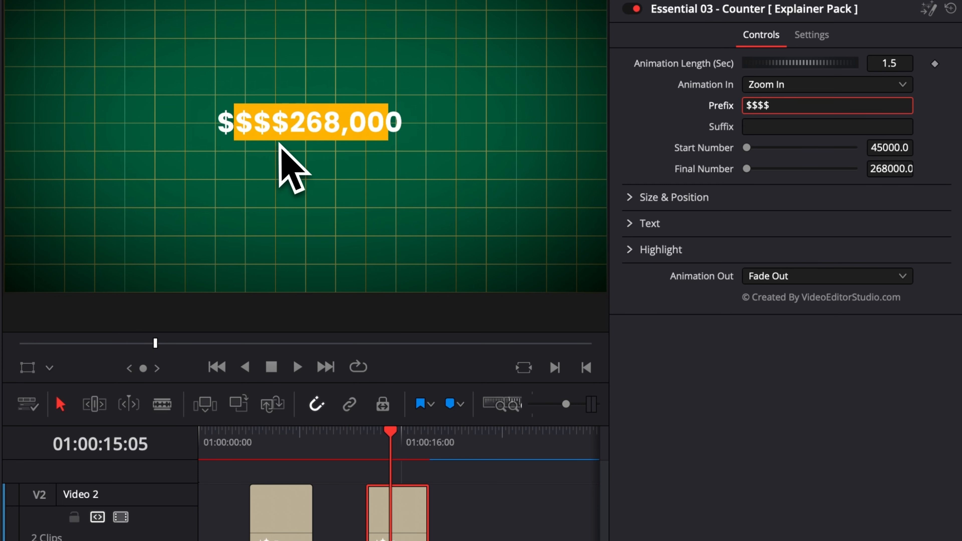
key(Tab)
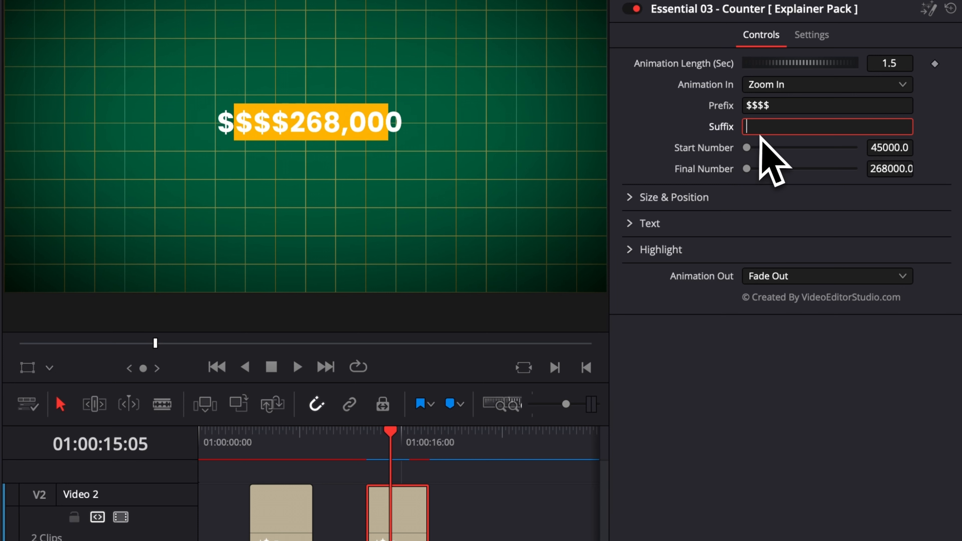
text(####)
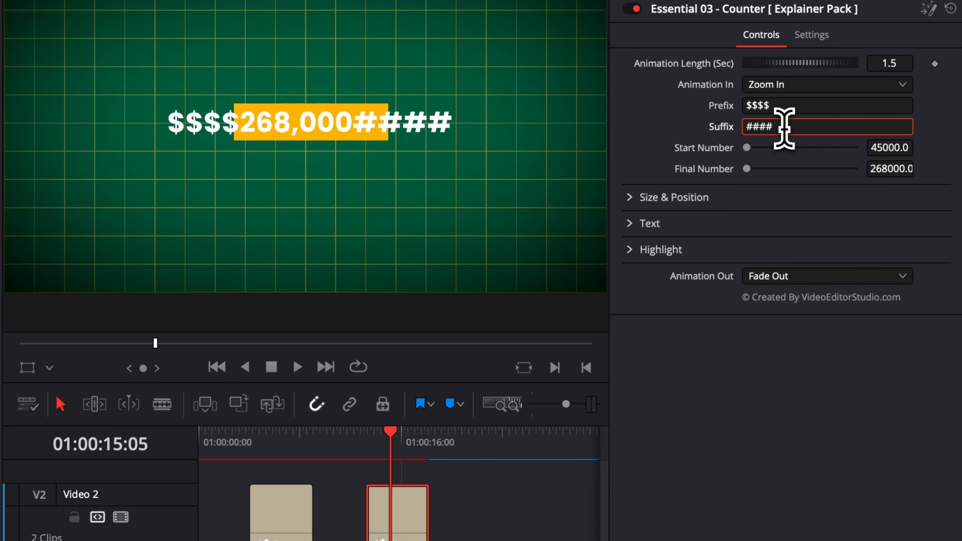
Clear both the Suffix and the Prefix of the Counter title.
drag(784, 129, 705, 131)
key(BackSpace)
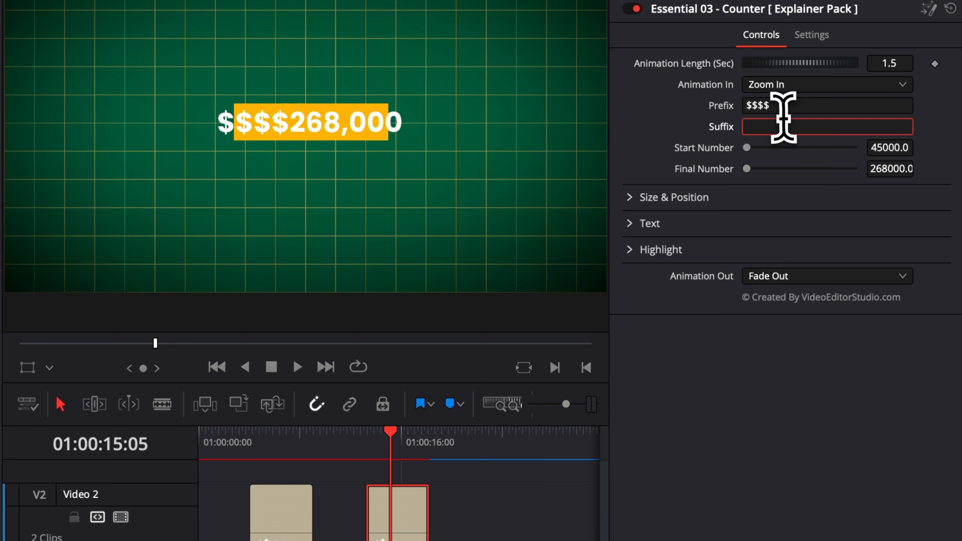
drag(783, 107, 721, 108)
key(BackSpace)
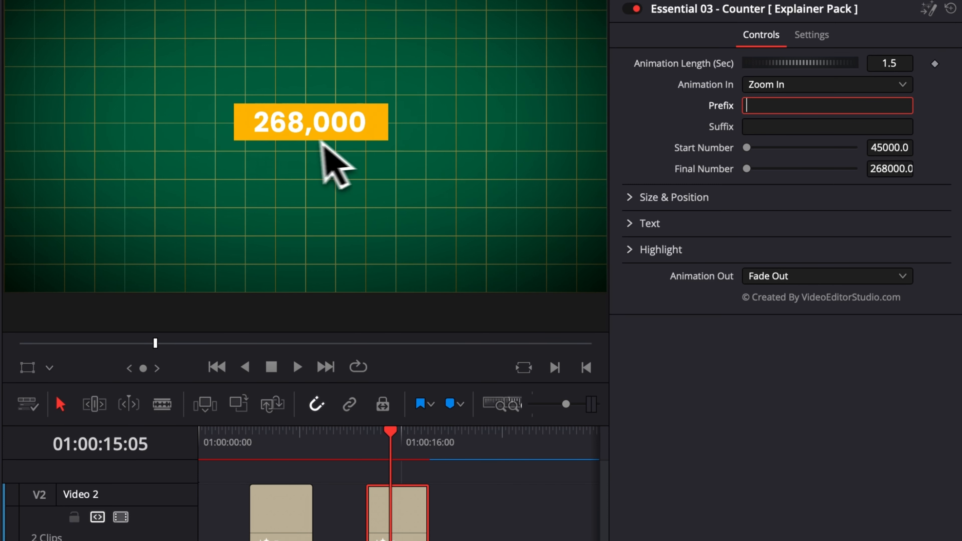
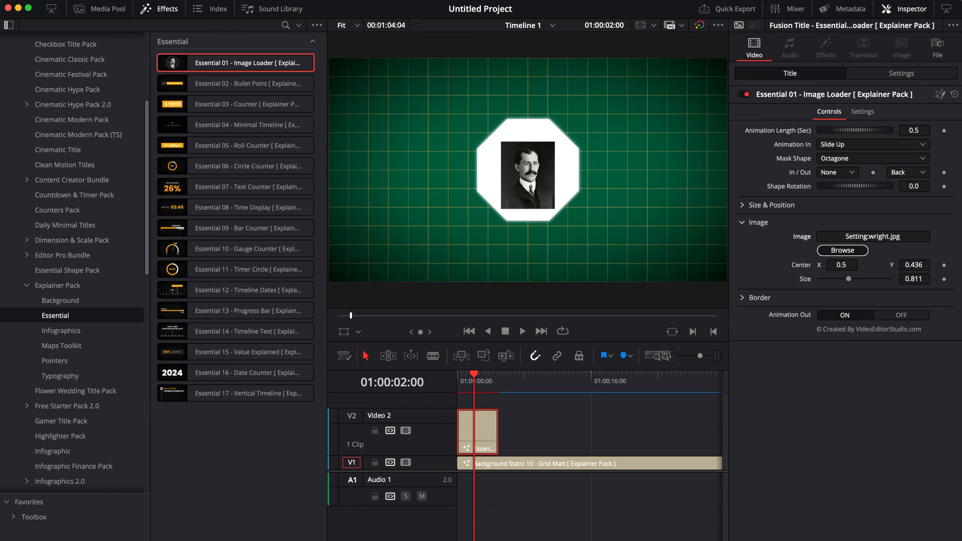
Load the mountain landscape JPEG from Downloads as the Image Loader title's image.
click(780, 213)
click(740, 539)
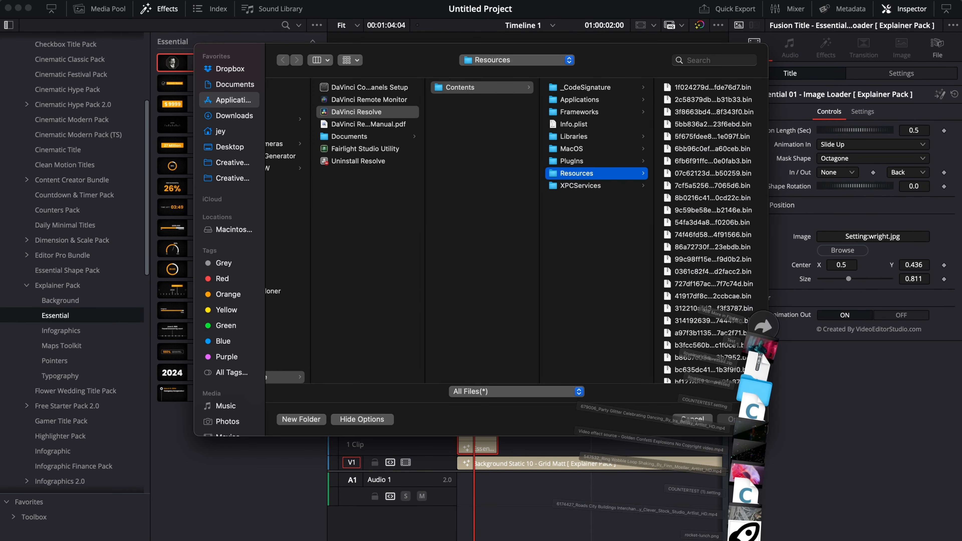
drag(740, 530, 600, 334)
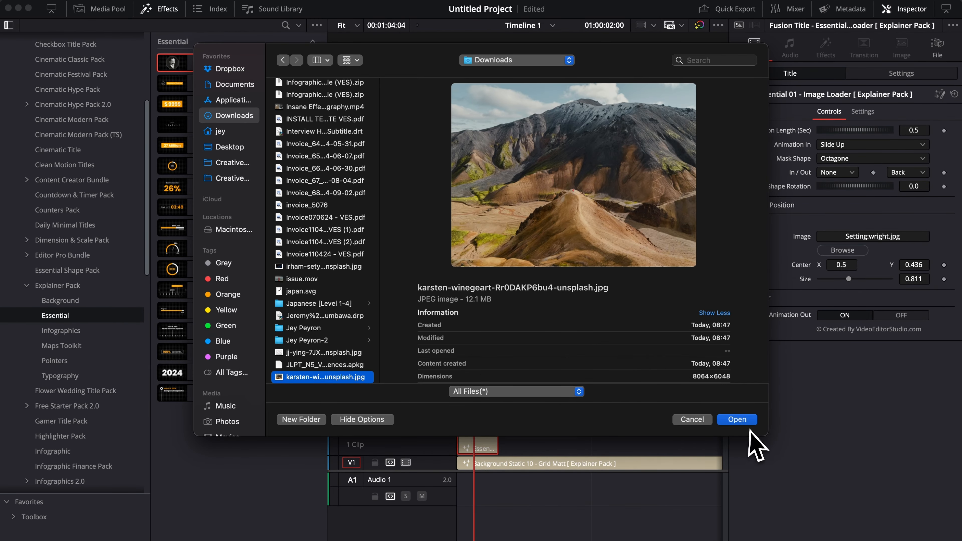
click(737, 419)
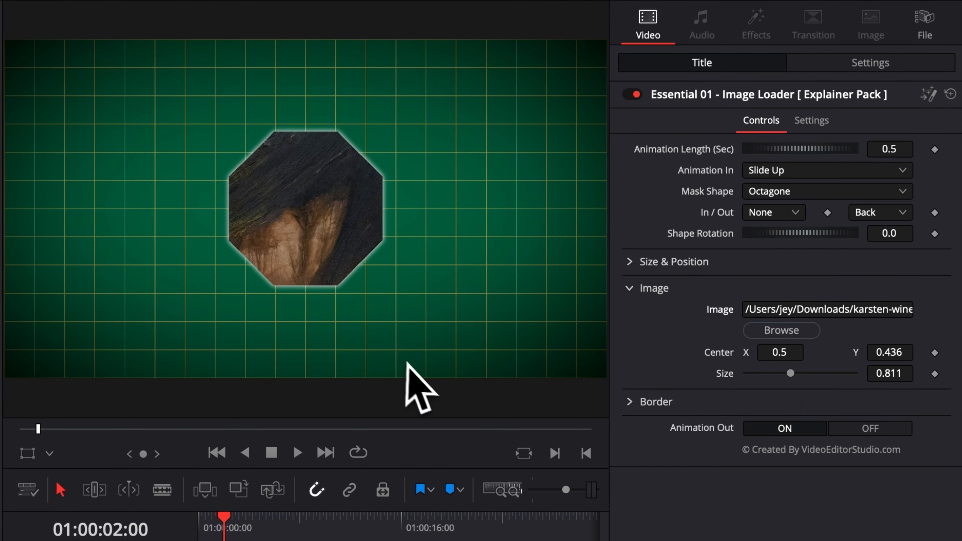
Scale down the loaded image and adjust its vertical center so the mountain landscape fits inside the octagonal mask.
drag(849, 279, 831, 285)
drag(764, 382, 760, 383)
drag(888, 352, 918, 352)
click(667, 289)
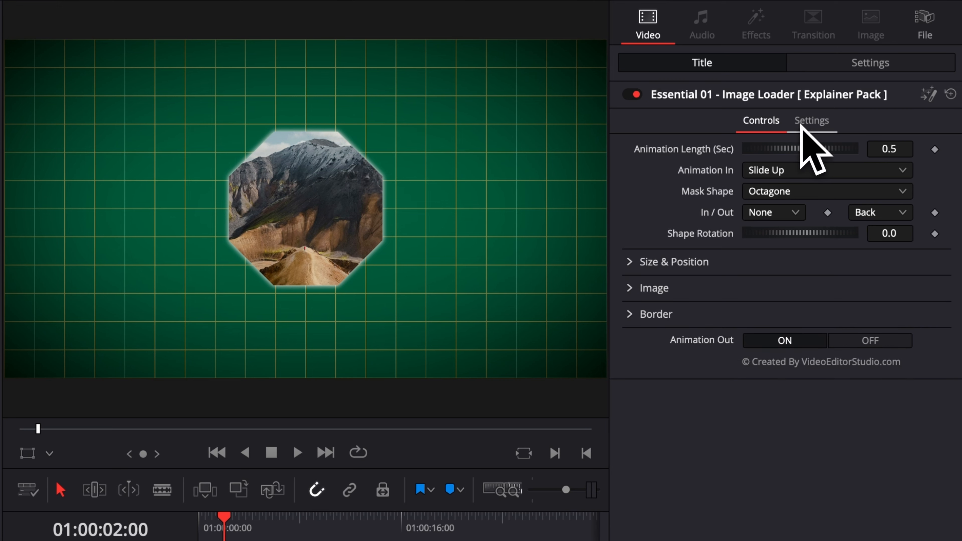
Try the Rectangle, Circle and Hexagone mask shapes on the Image Loader title, ending back on Octagone.
click(854, 195)
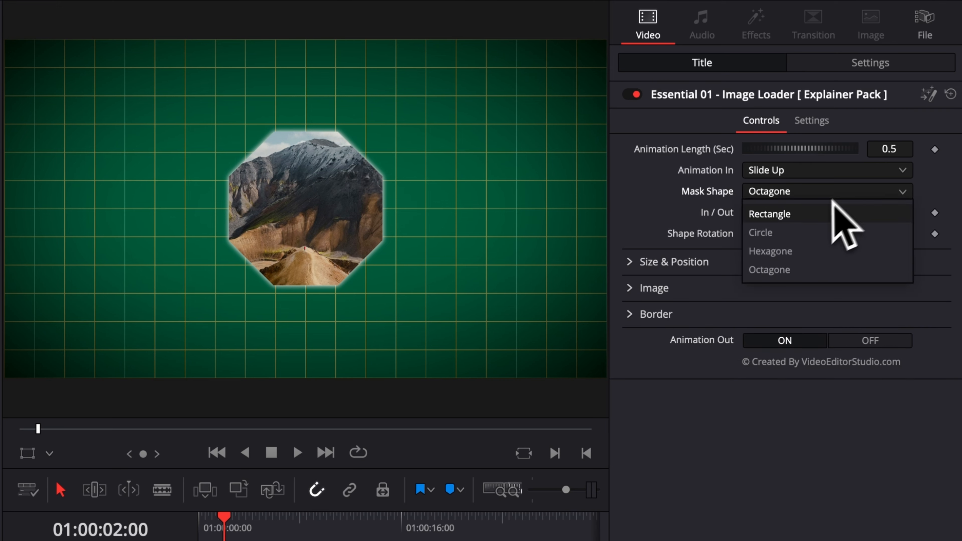
click(818, 213)
click(827, 189)
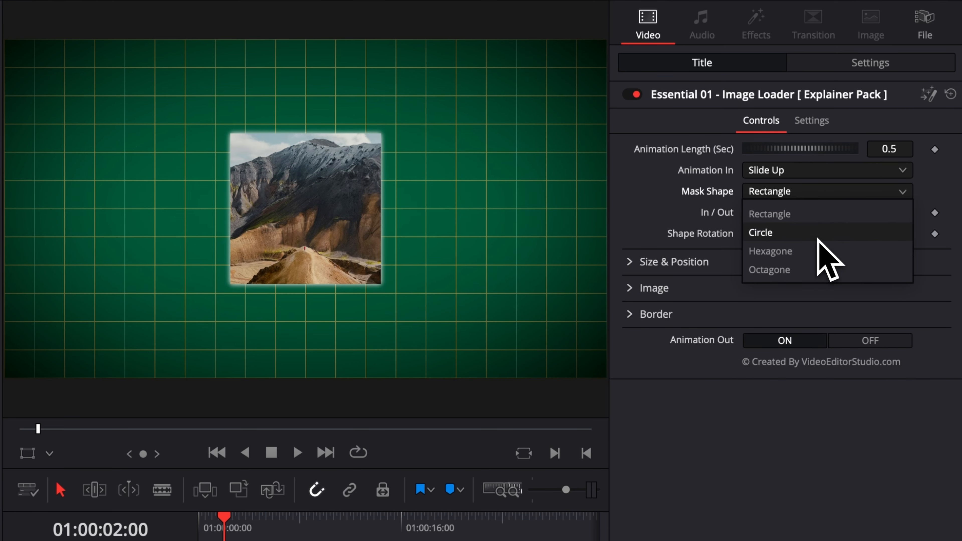
click(818, 233)
click(823, 197)
click(756, 252)
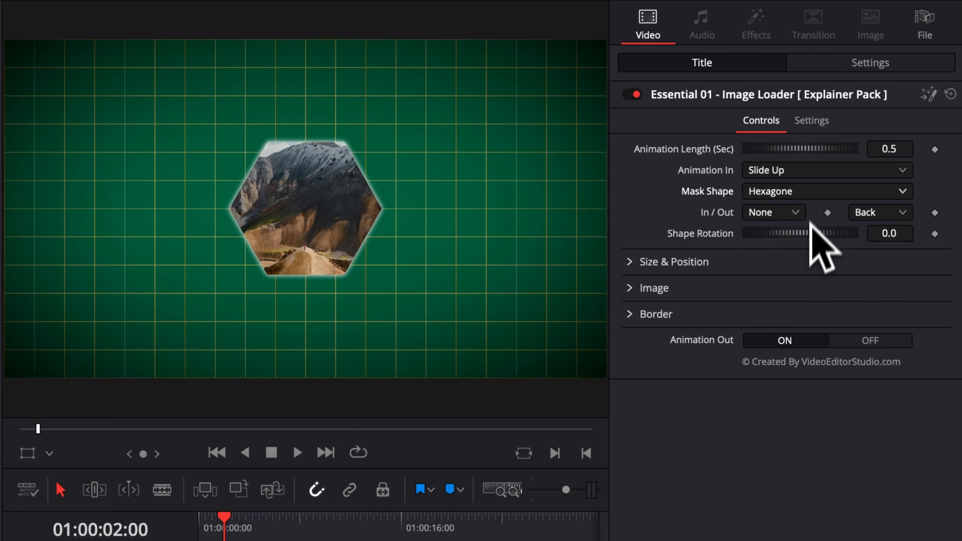
click(808, 192)
click(804, 274)
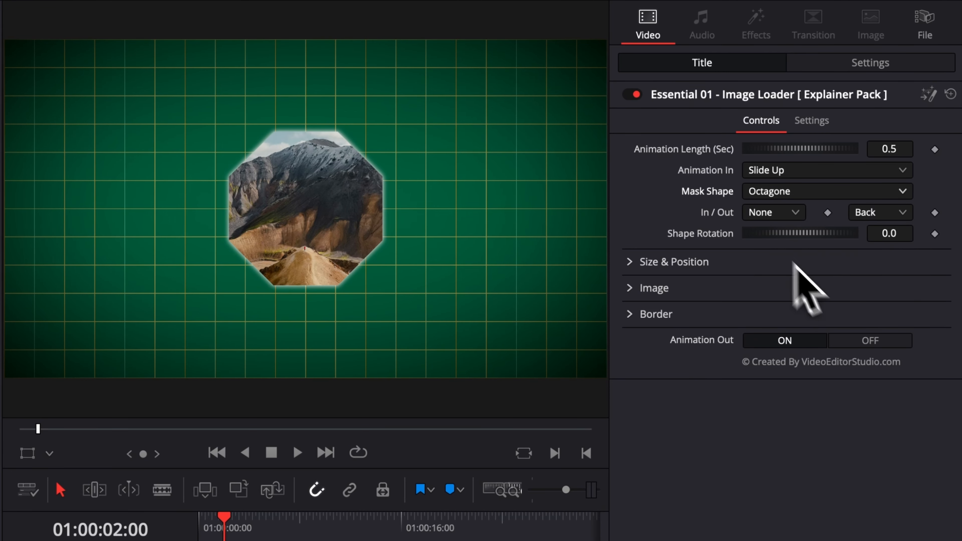
Scale the Image Loader title to 0.72 and move it to center X 0.167, Y 0.761 in the frame's upper left.
click(629, 263)
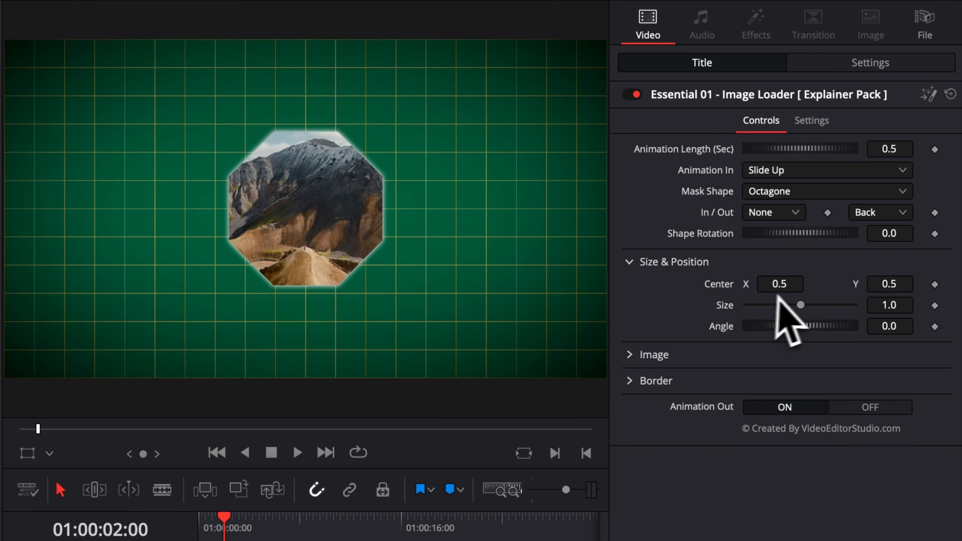
drag(802, 307, 553, 333)
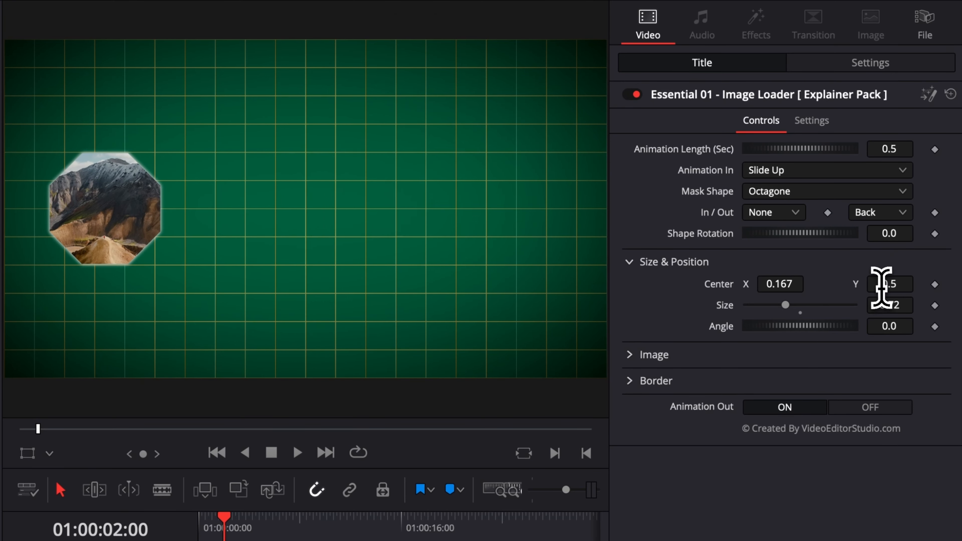
drag(881, 288, 422, 435)
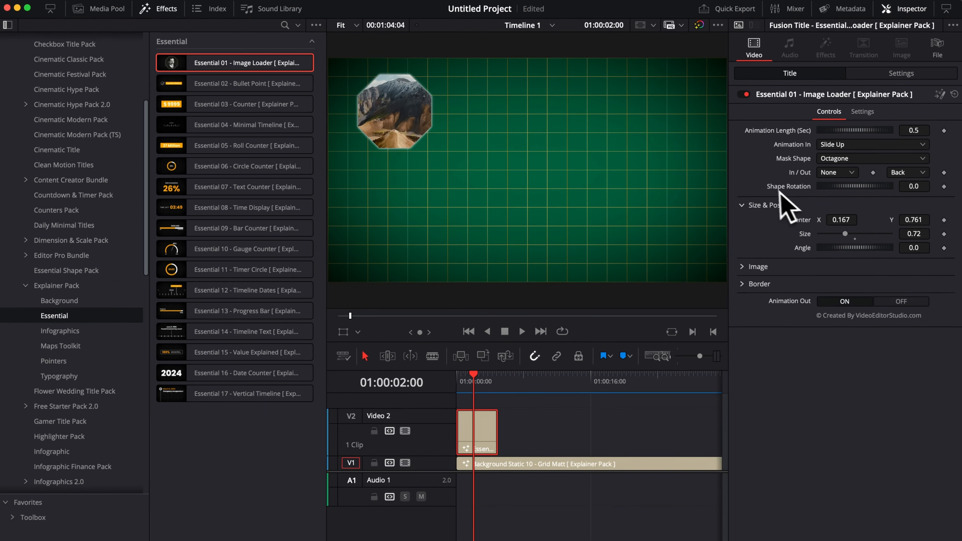
click(682, 329)
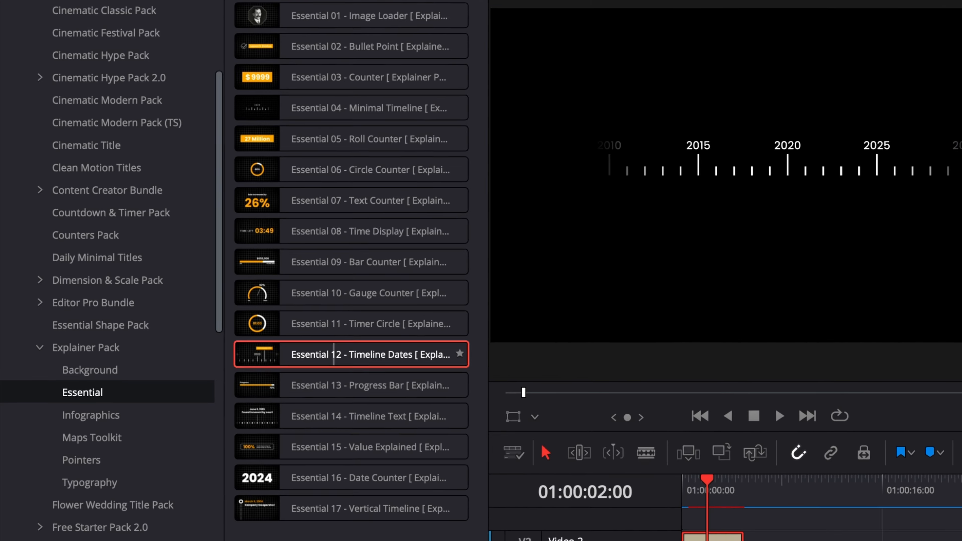
Add the Essential 12 - Timeline Dates title to Video 2 after the Image Loader clip and select it with the playhead over it.
drag(333, 354, 789, 540)
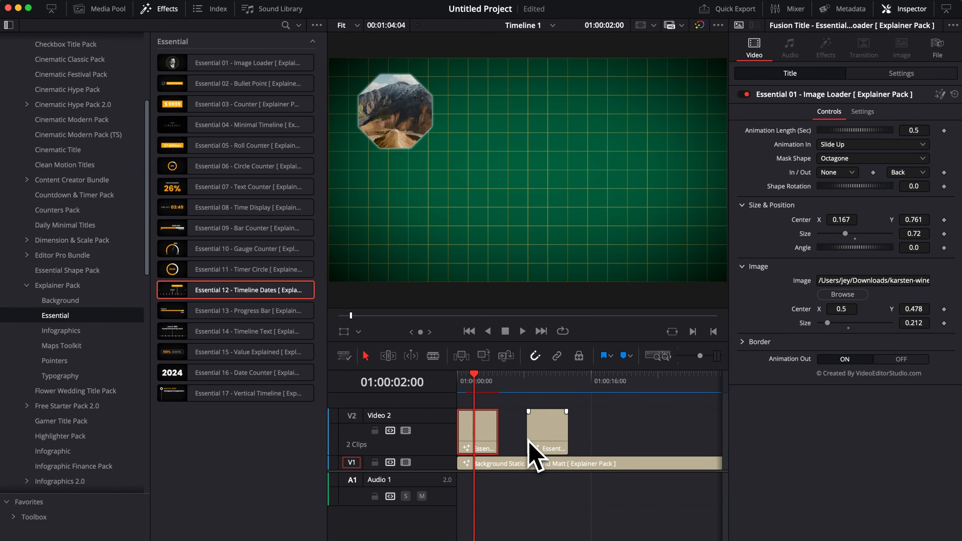
click(543, 388)
click(549, 439)
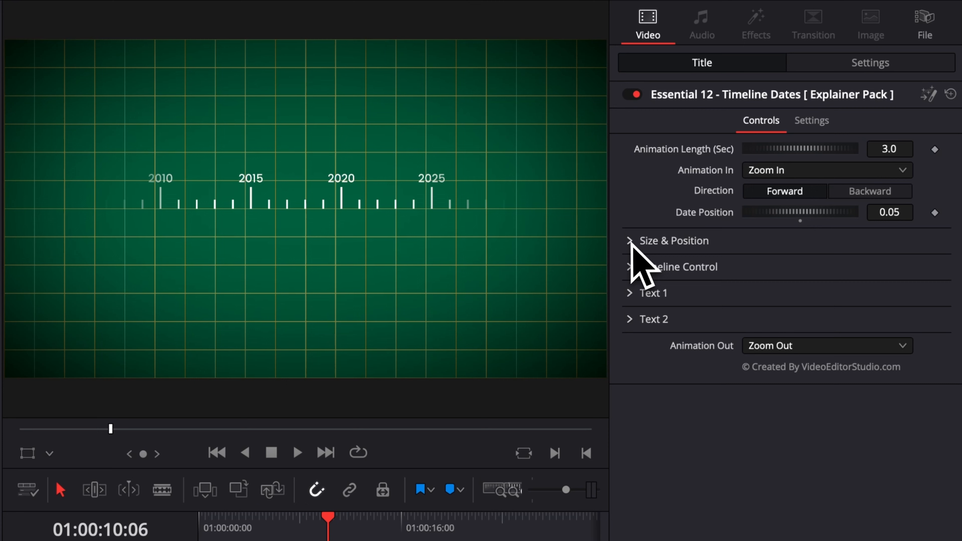
Enlarge the Timeline Dates title slightly and lower it to the bottom of the frame, previewing its date label animation.
click(743, 191)
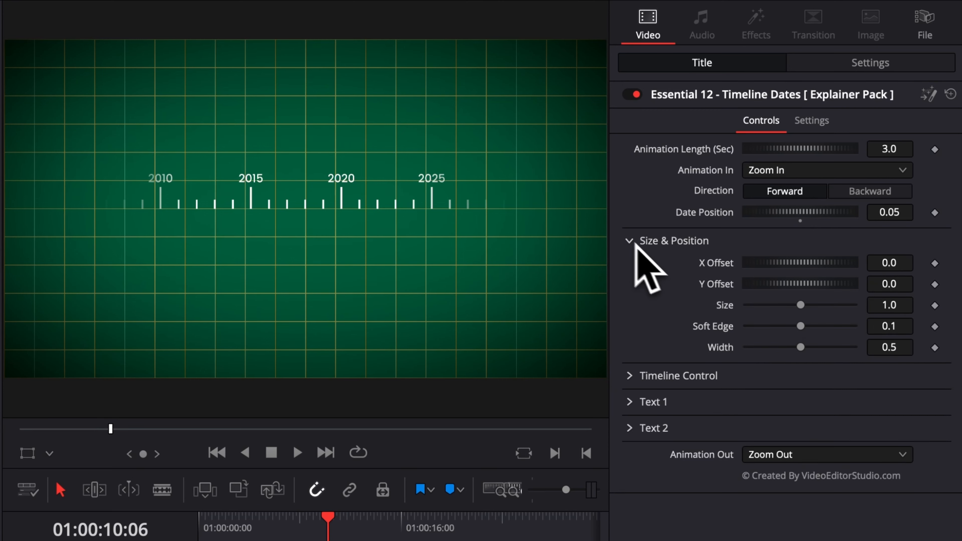
drag(803, 305, 810, 307)
drag(891, 283, 847, 284)
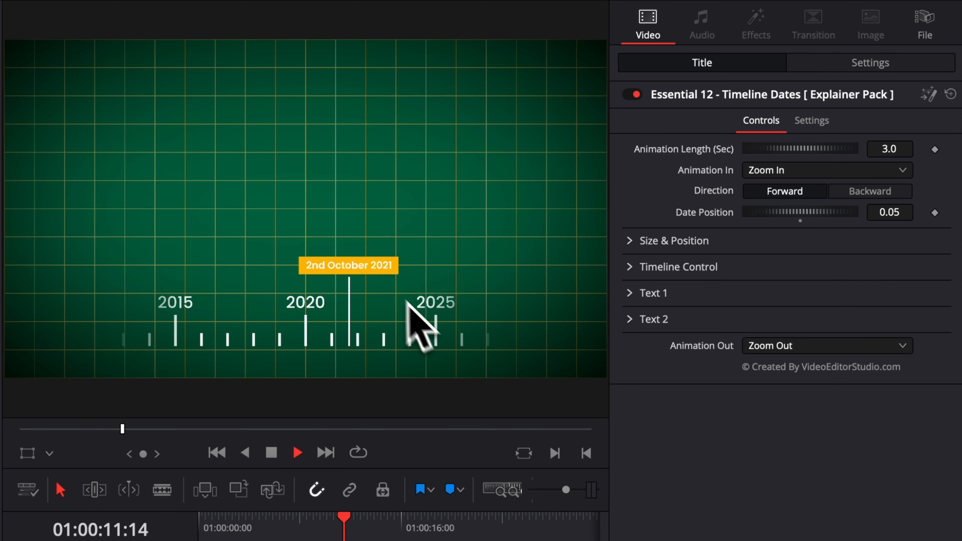
key(space)
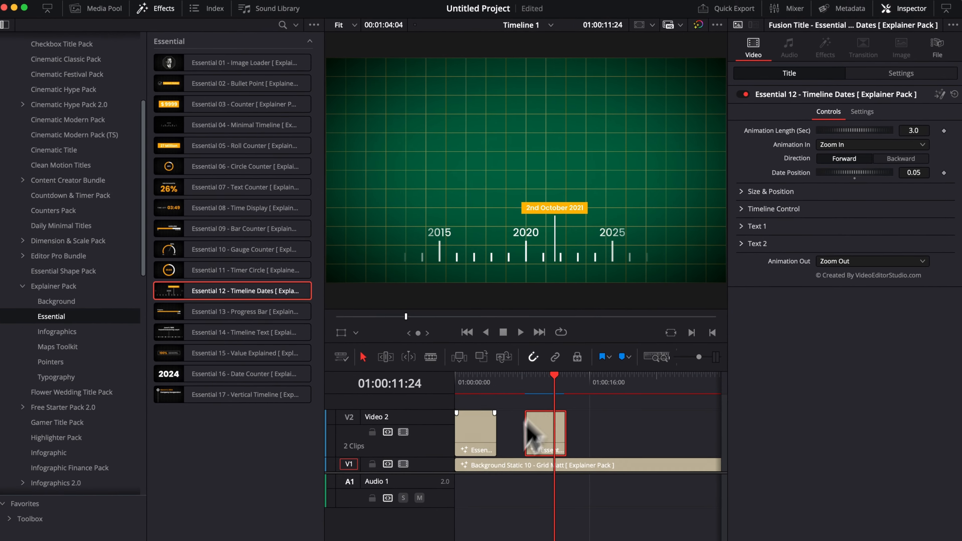
Move the Image Loader clip to Video 3 above Timeline Dates so it starts at 01:00:10:24, and play the overlap.
click(474, 447)
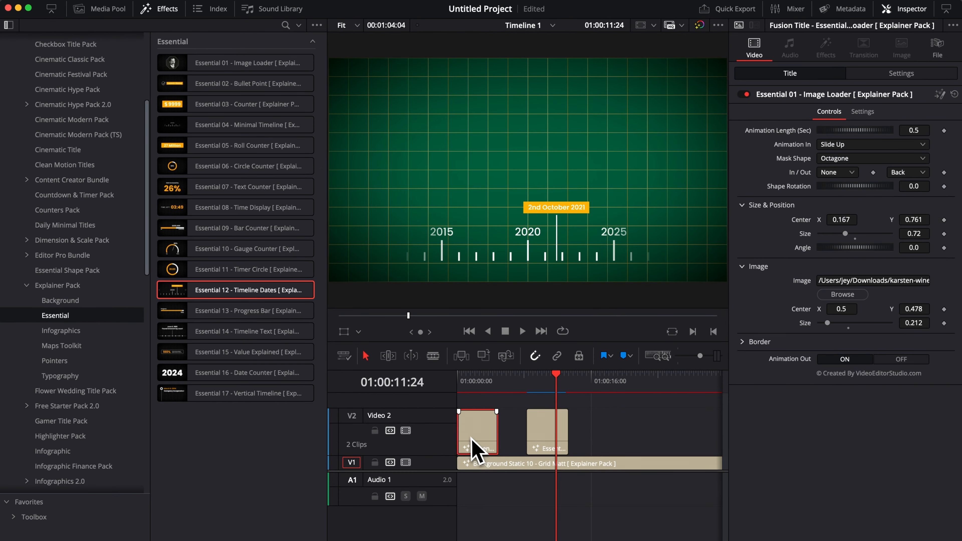
drag(475, 447, 580, 426)
click(549, 381)
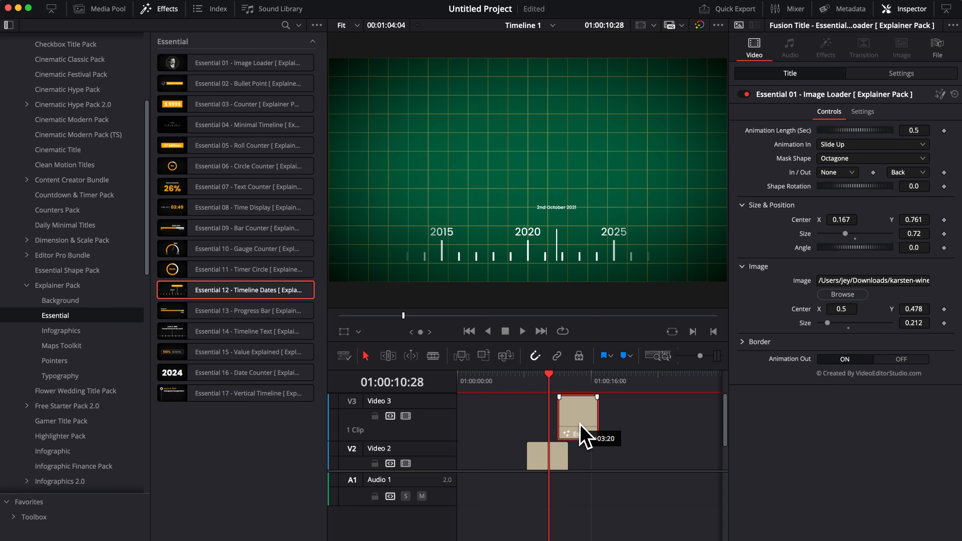
click(533, 380)
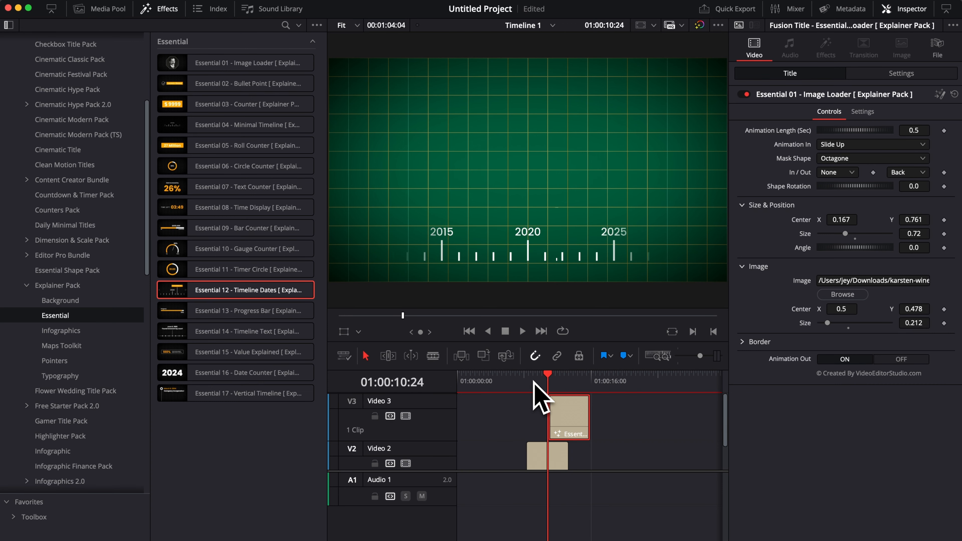
drag(563, 418, 560, 424)
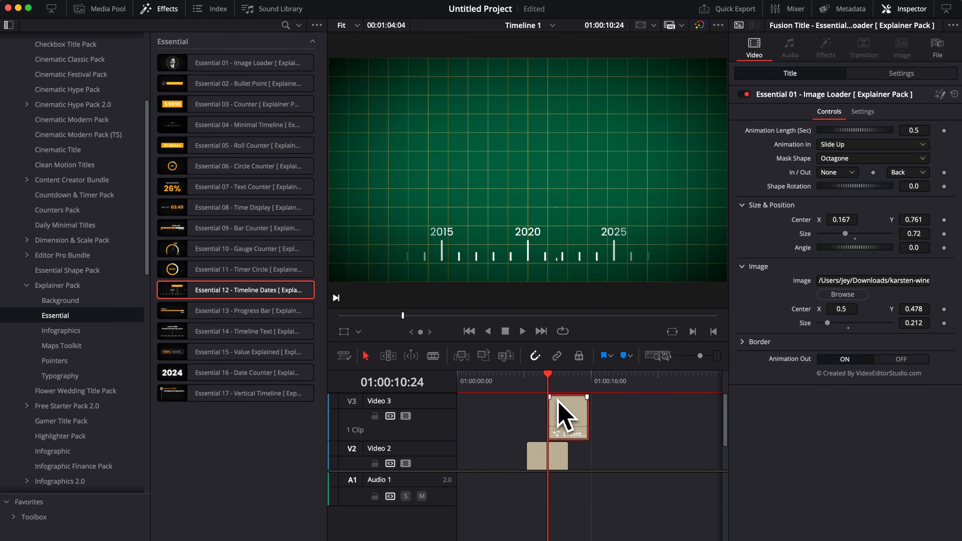
key(space)
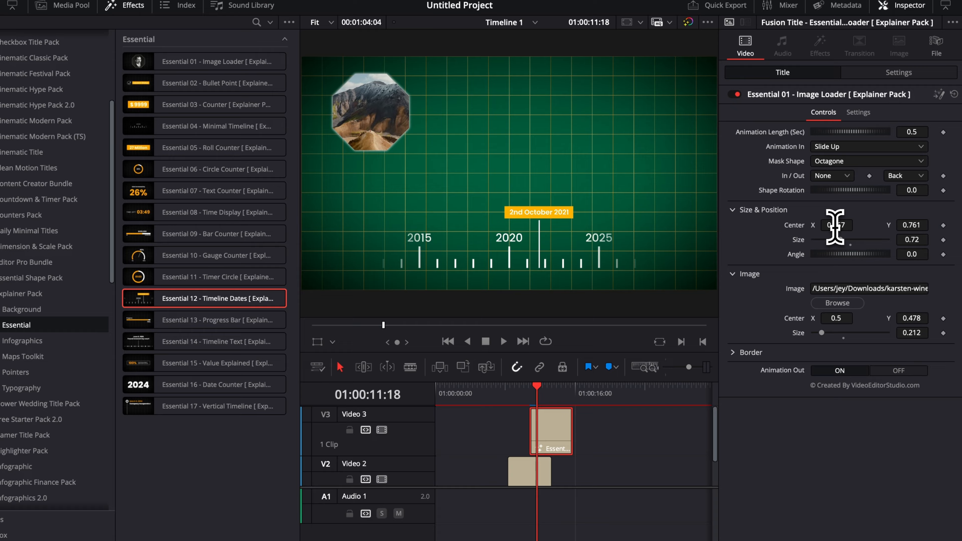
Position the image above the 2nd October 2021 label by setting its center to X 0.572 and Y 0.552.
drag(841, 220, 878, 220)
drag(780, 283, 792, 284)
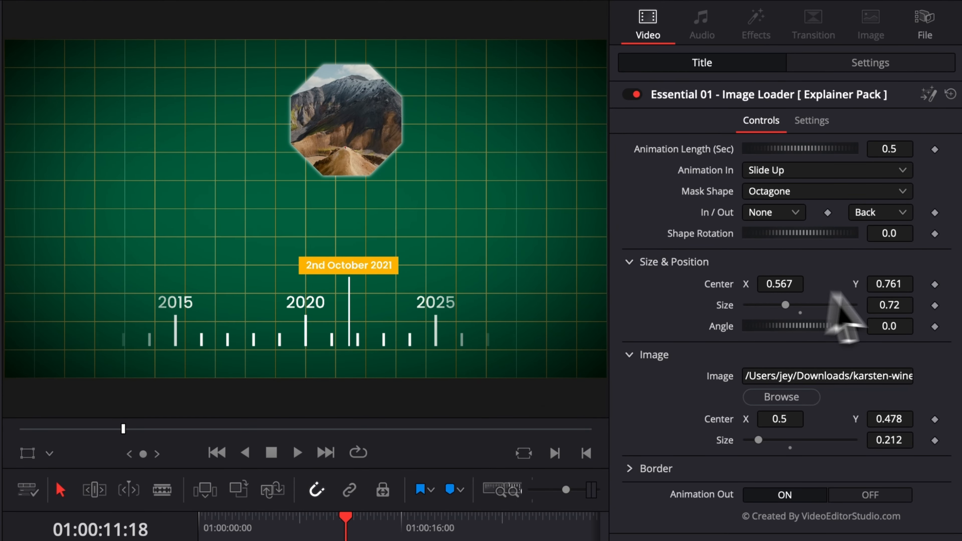
drag(890, 284, 779, 284)
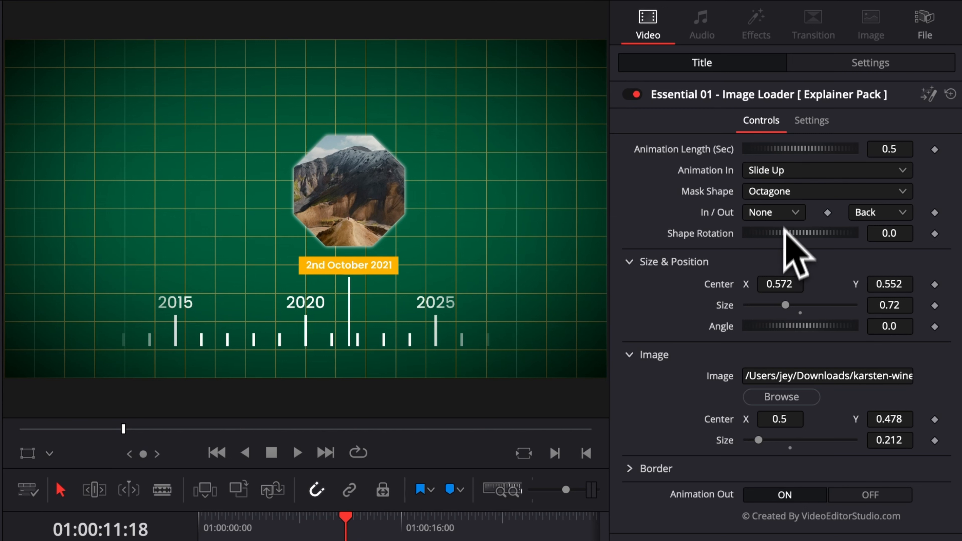
Switch the image to a Rectangle mask and fit it just above the date label with size 0.66 and center Y 0.531.
click(783, 193)
click(784, 215)
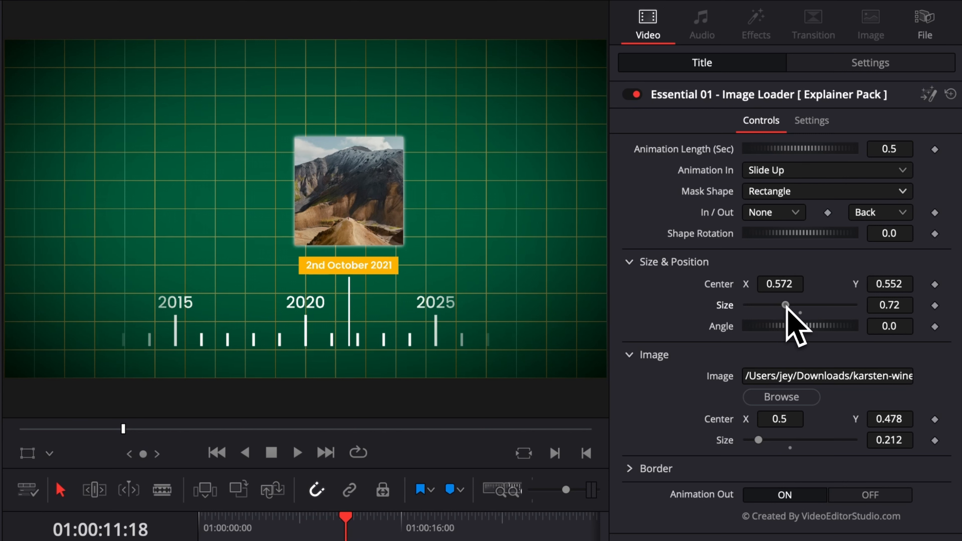
drag(786, 305, 782, 305)
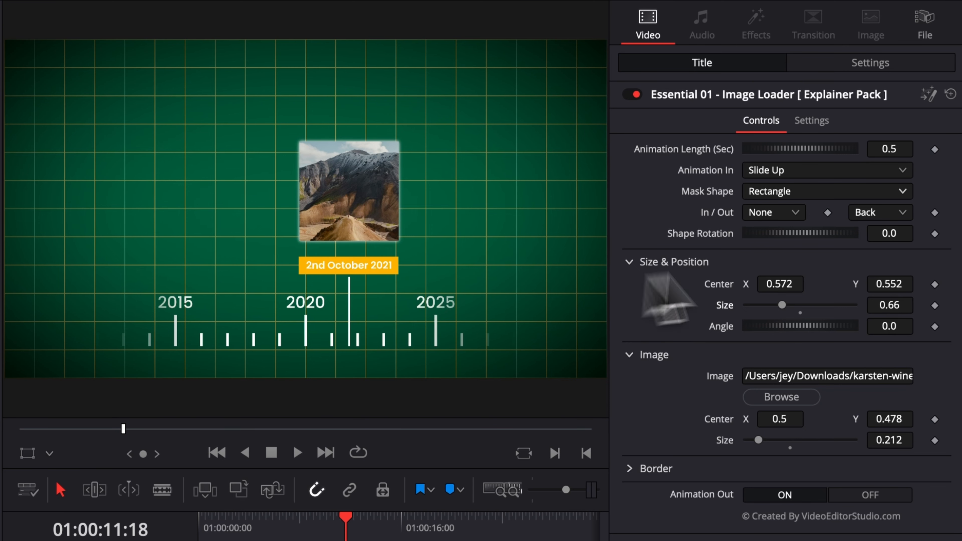
drag(889, 283, 870, 283)
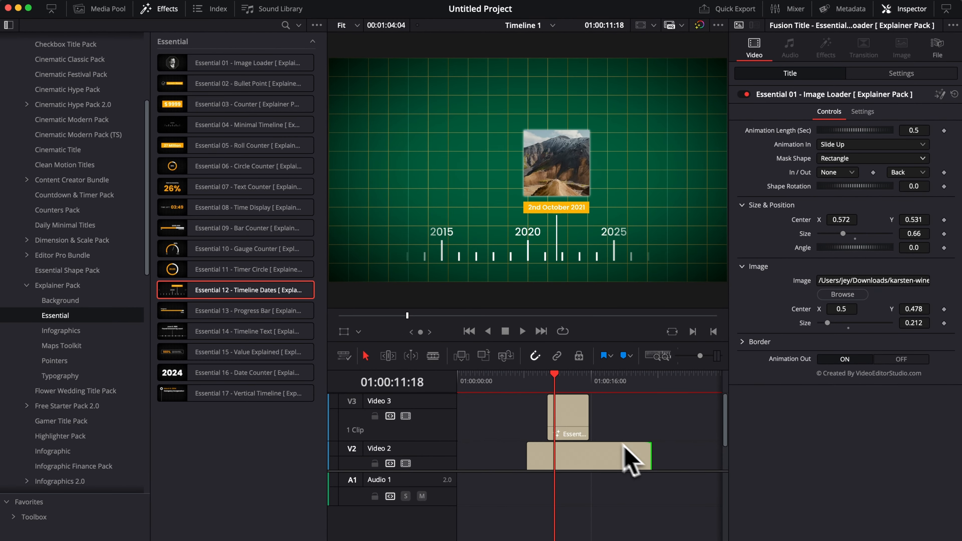
Extend the Timeline Dates and Image Loader clips to the same end point and play back the combined animation.
drag(583, 423, 652, 428)
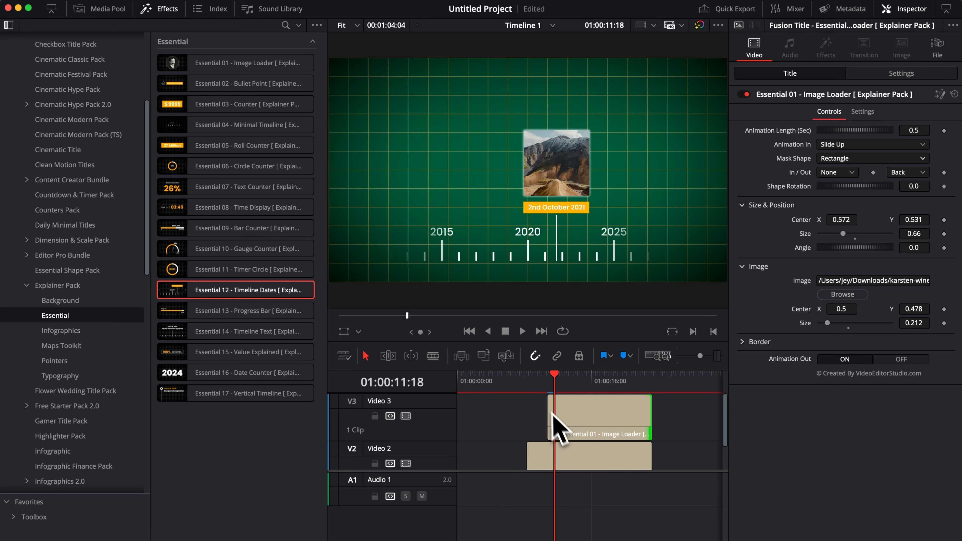
click(527, 378)
key(space)
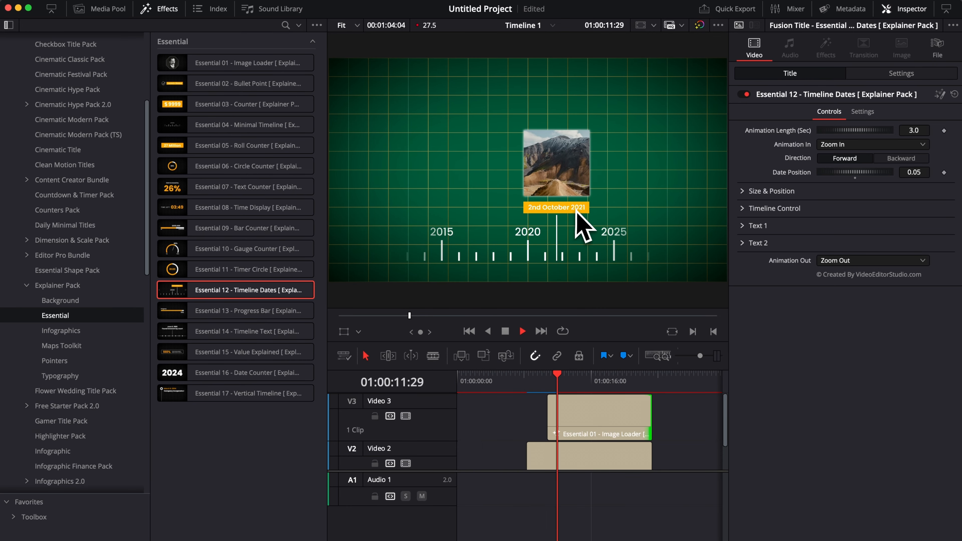
click(557, 172)
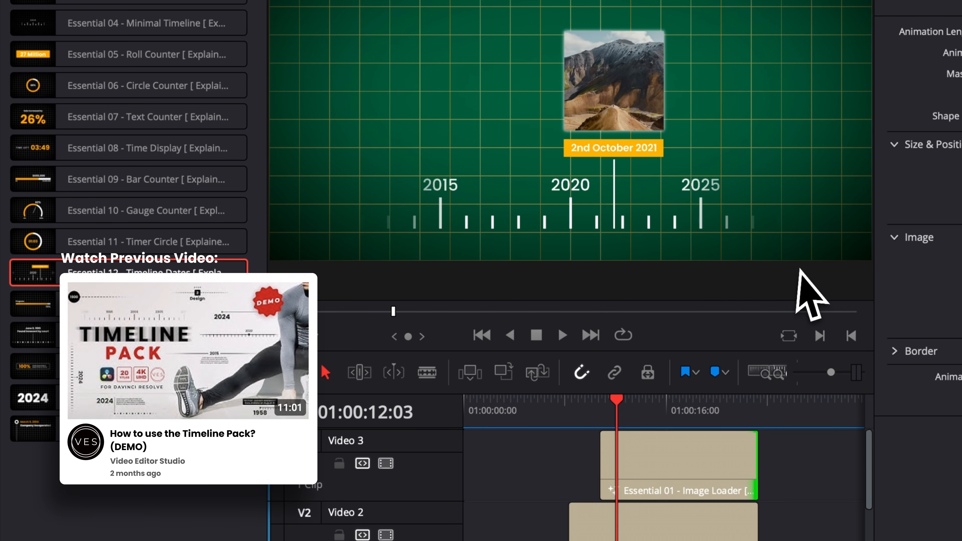
click(678, 525)
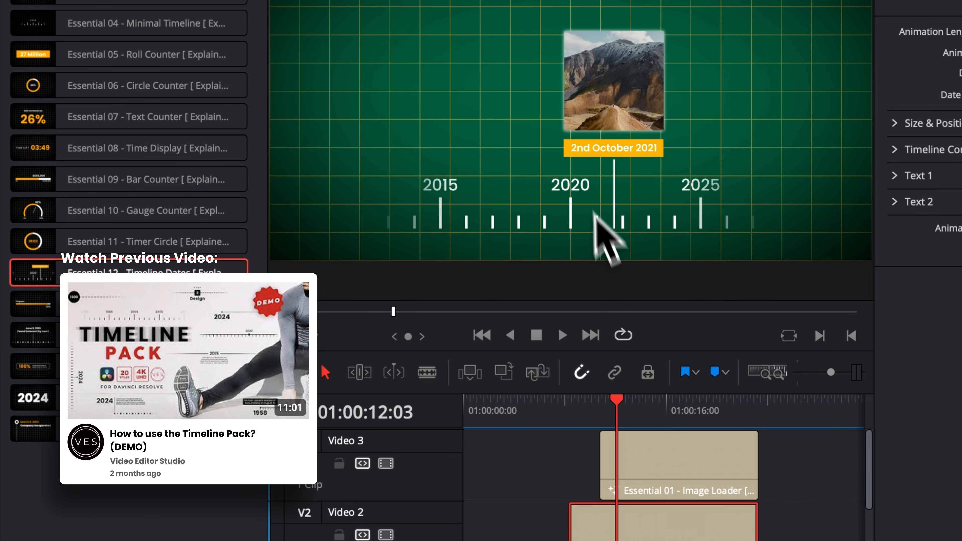
Add the Infographic 02 - Double Pie title from the Explainer Pack's Infographics to Video 2 near 01:00:32:00 and select it.
scroll(659, 526, down, 2)
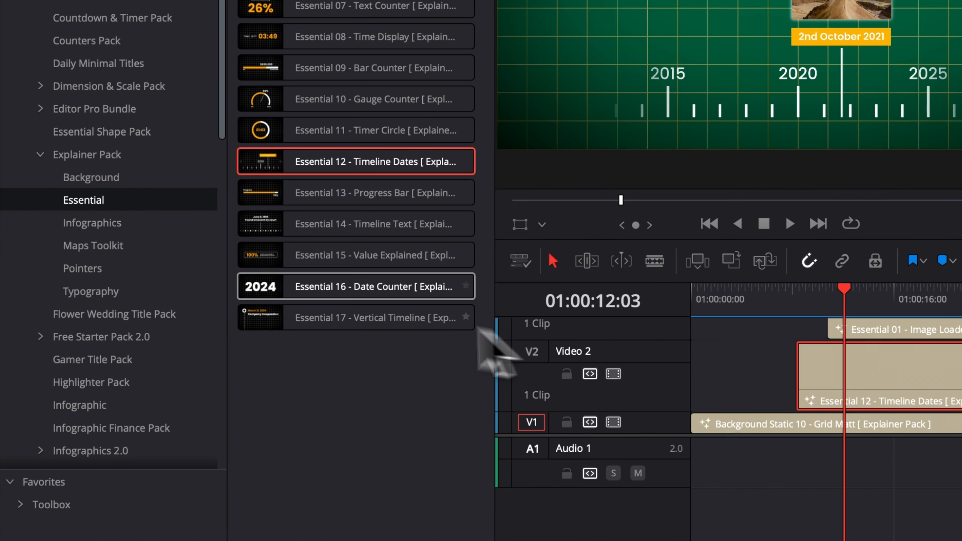
click(135, 223)
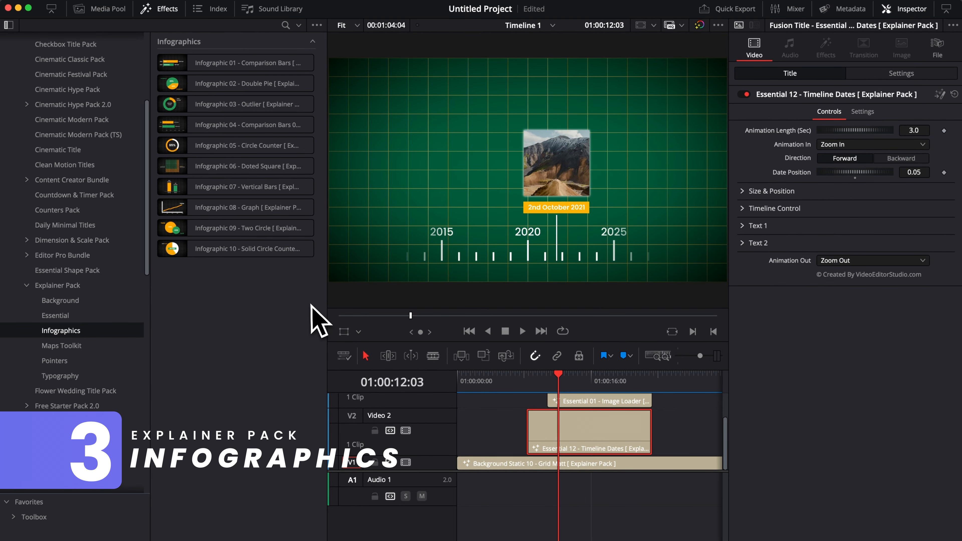
mouse_move(187, 65)
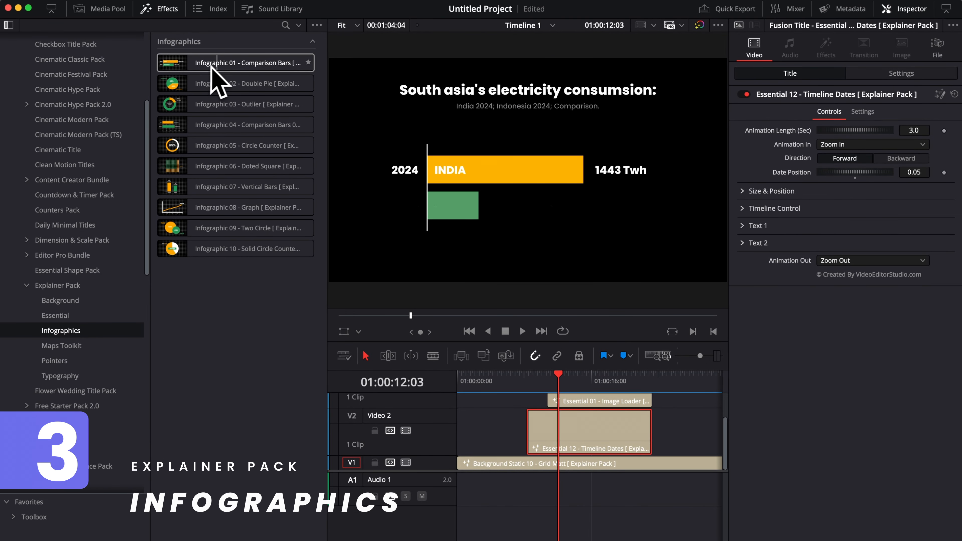
mouse_move(186, 91)
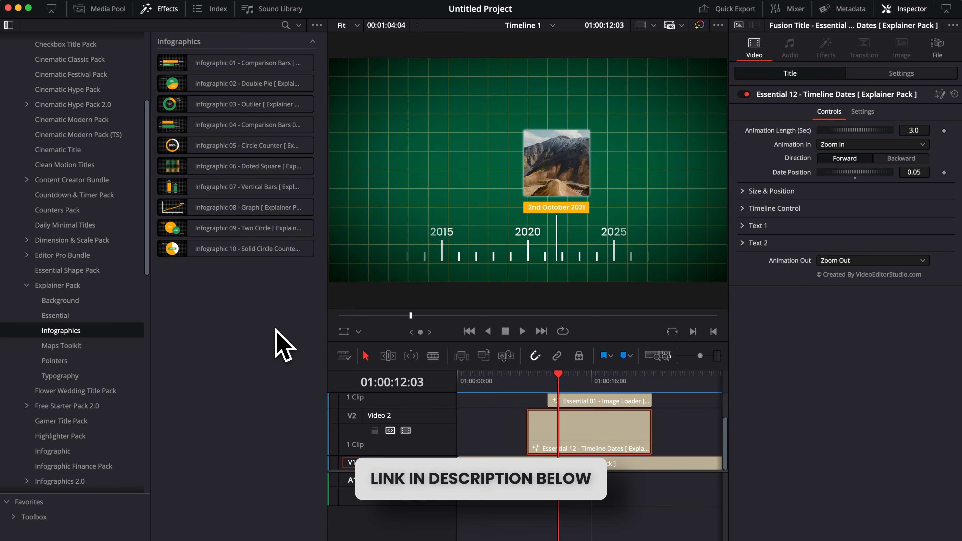
mouse_move(306, 181)
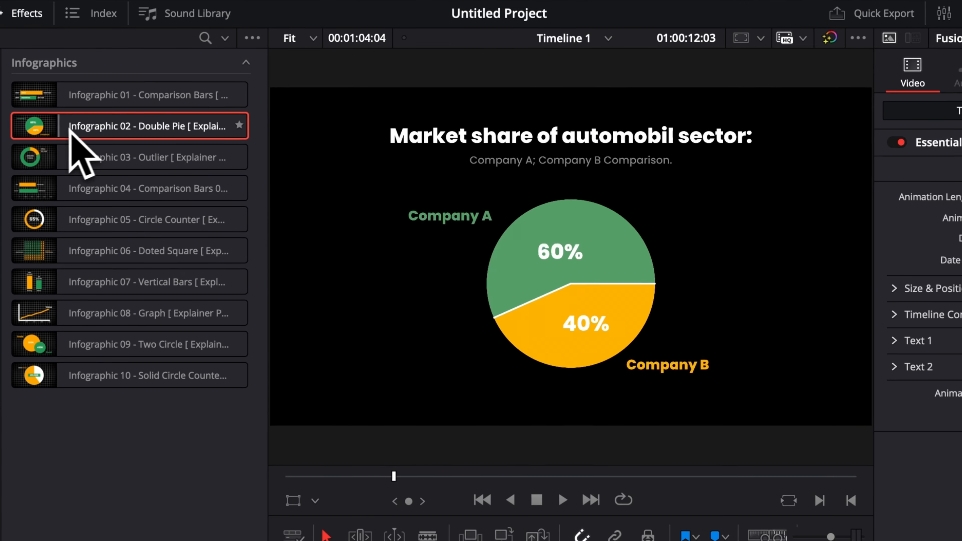
drag(75, 120, 600, 483)
drag(555, 348, 560, 474)
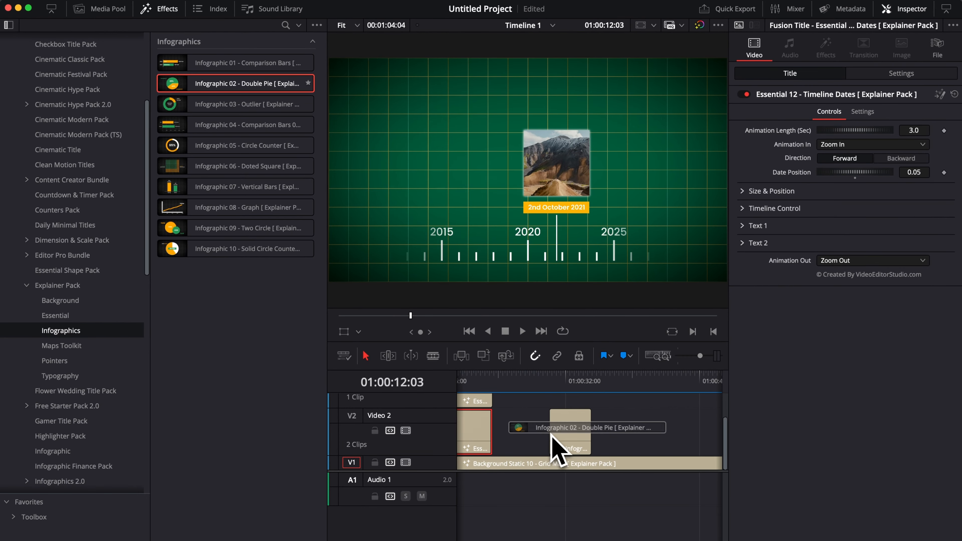
click(579, 432)
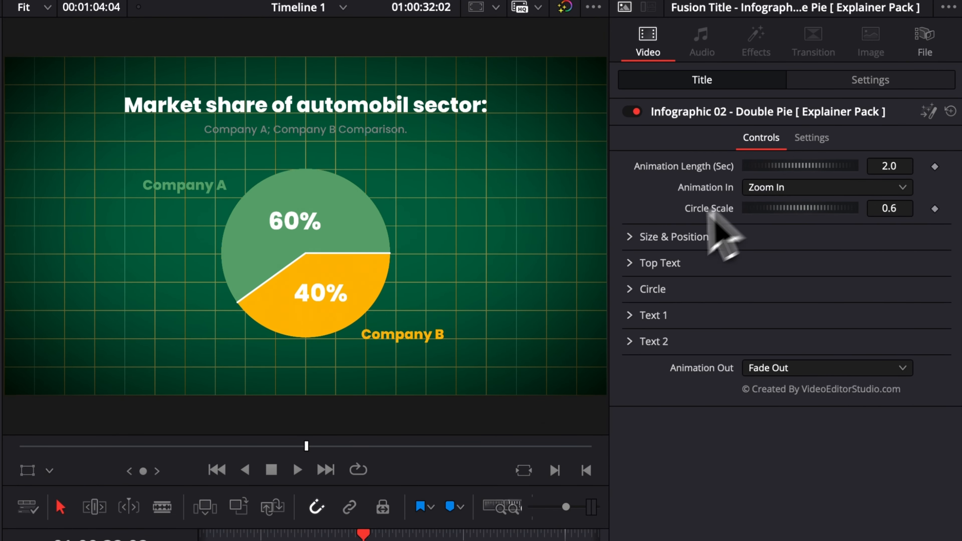
Examine the Double Pie infographic's Size & Position and Top Text settings, including the option that enables the top text.
click(631, 237)
click(630, 239)
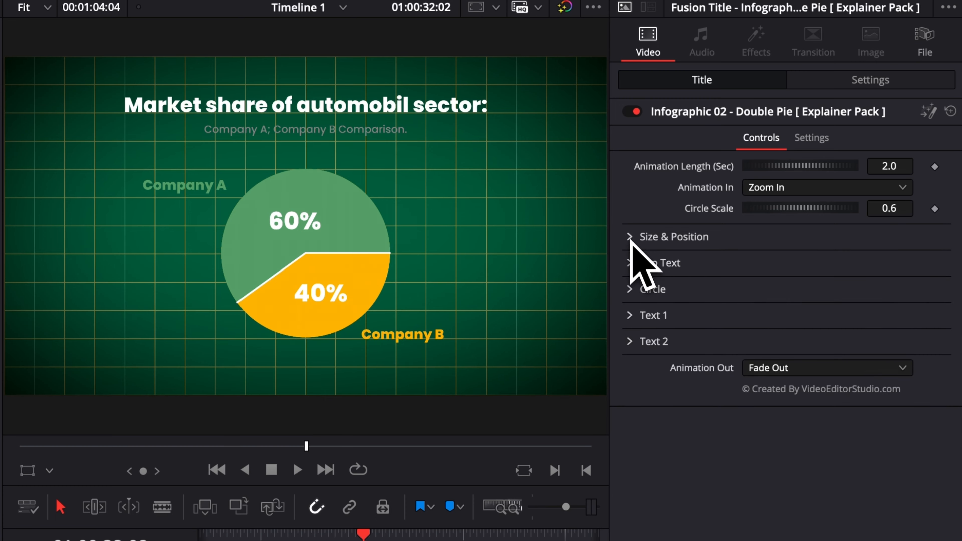
click(630, 264)
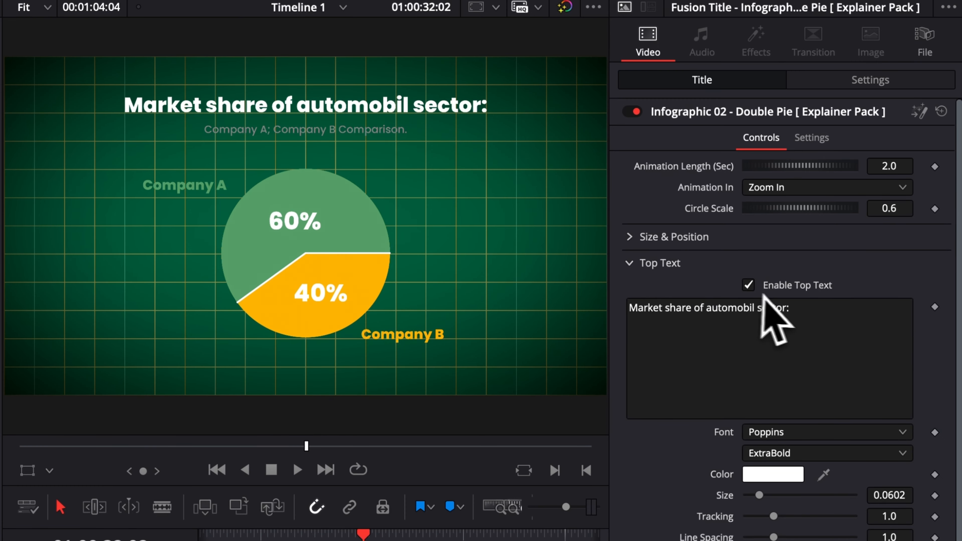
click(749, 285)
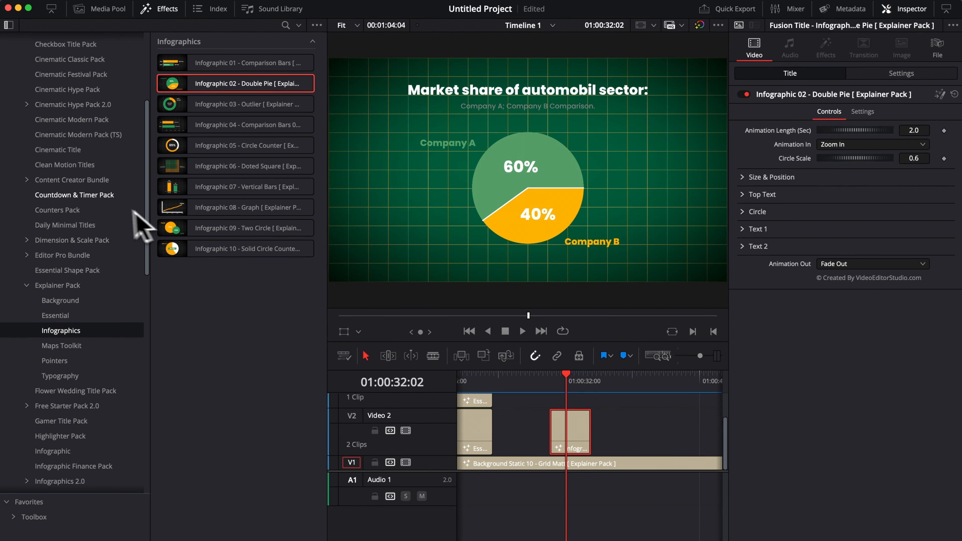
Apply the Explainer Pack's Background effect to the Double Pie clip on Video 2 and set its opacity to about 0.677.
scroll(110, 218, up, 5)
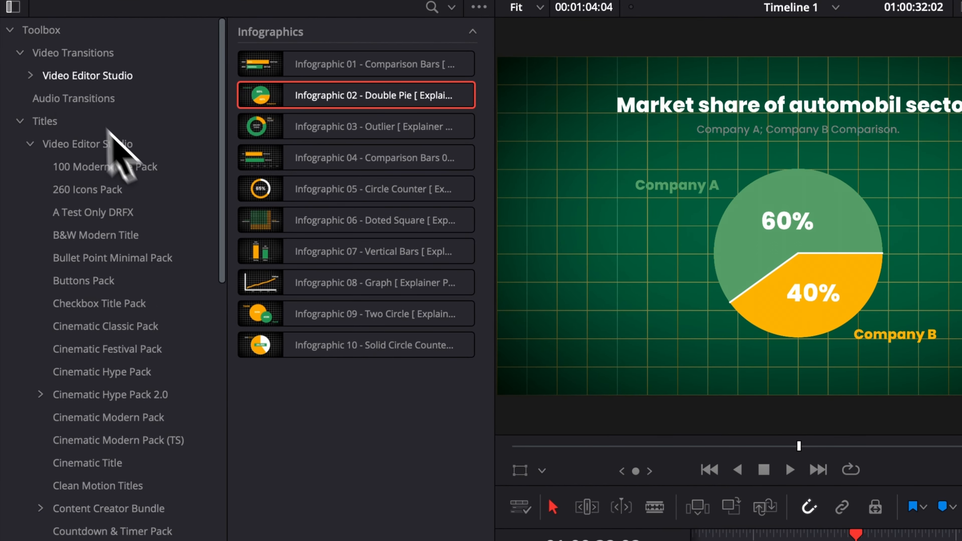
click(19, 121)
click(19, 166)
click(30, 189)
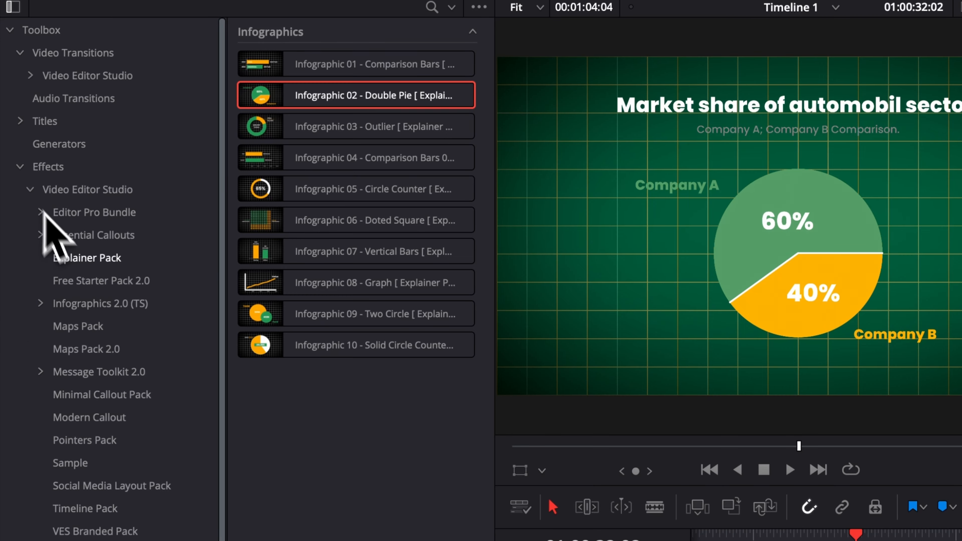
click(76, 258)
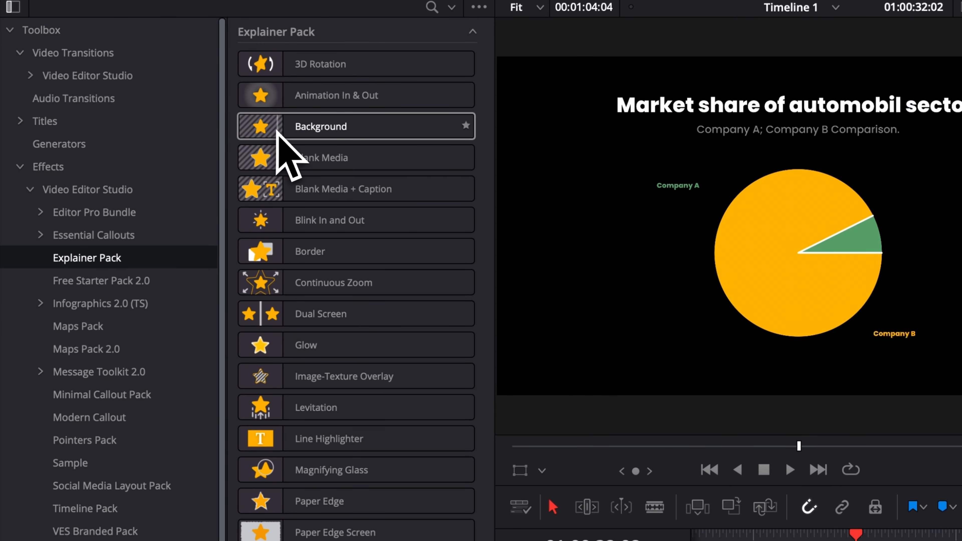
drag(274, 131, 961, 540)
drag(657, 432, 575, 439)
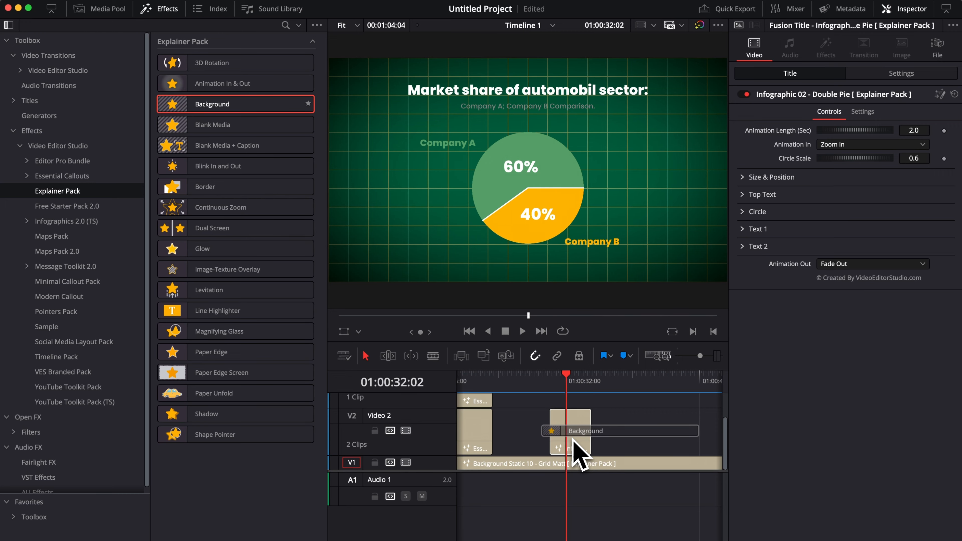
drag(573, 441, 573, 440)
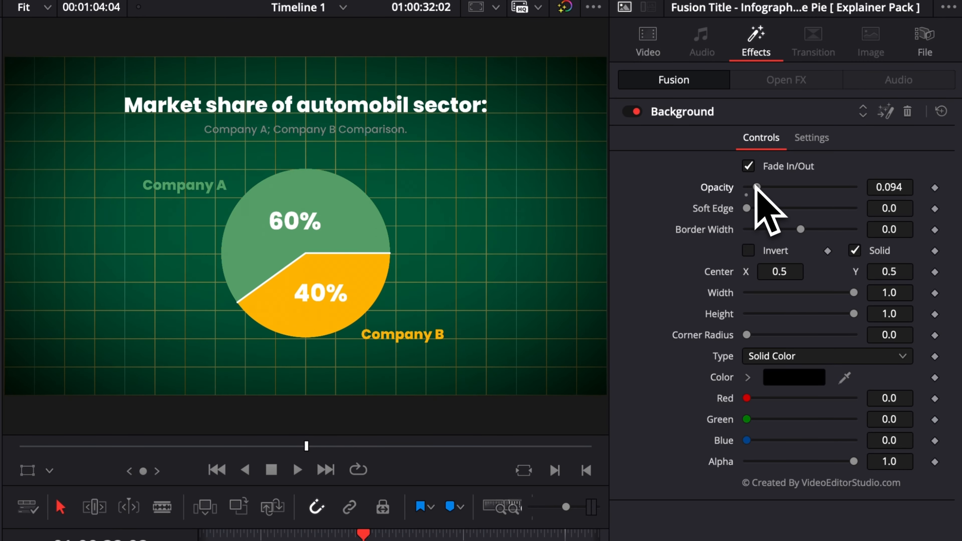
drag(756, 186, 815, 208)
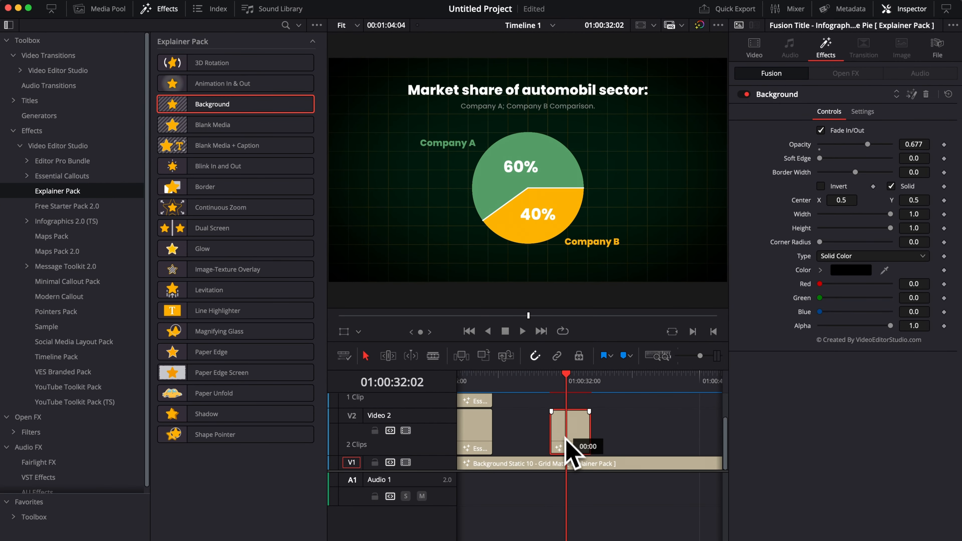
Move the Double Pie clip up one track and place the Roads City Buildings Interchange stock video beneath it on Video 2.
drag(566, 436, 566, 406)
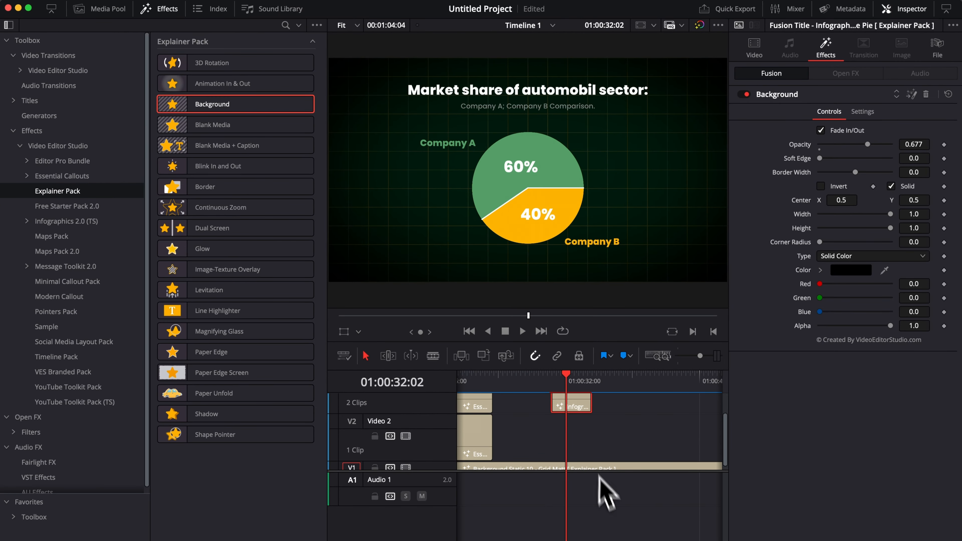
click(744, 539)
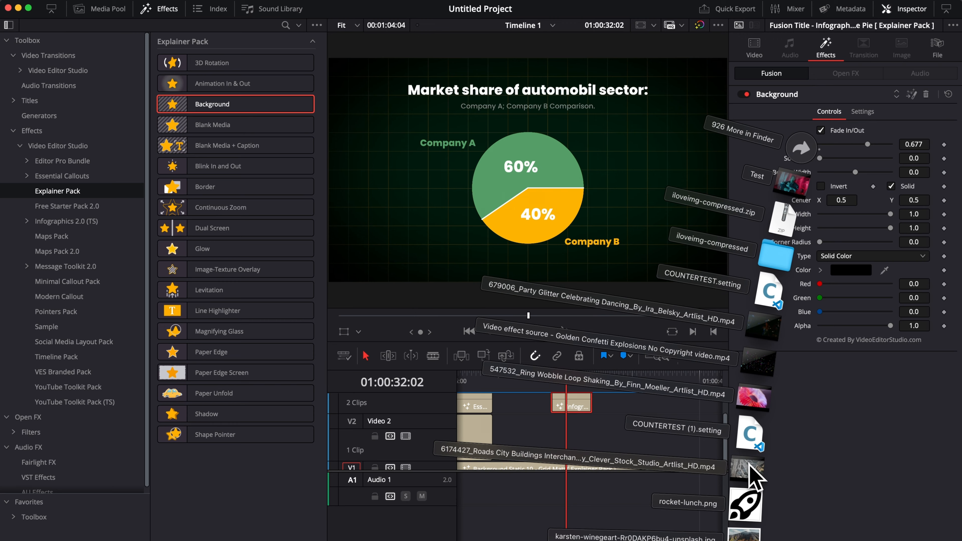
drag(753, 475, 562, 437)
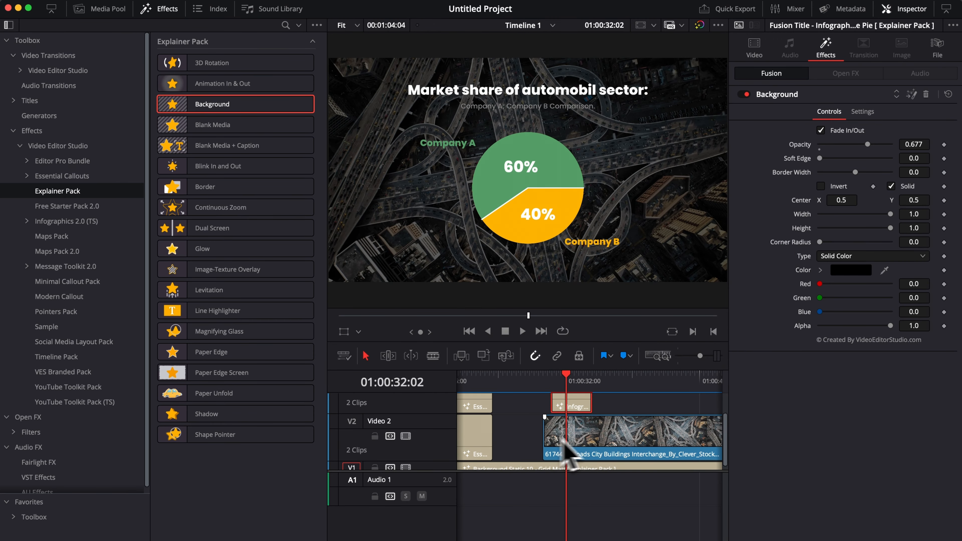
Preview the infographic over the road footage at 01:00:32:22 and set the Background effect's opacity to about 0.78.
mouse_move(565, 379)
mouse_down()
mouse_move(555, 381)
mouse_move(580, 382)
mouse_move(563, 392)
mouse_move(573, 390)
mouse_up()
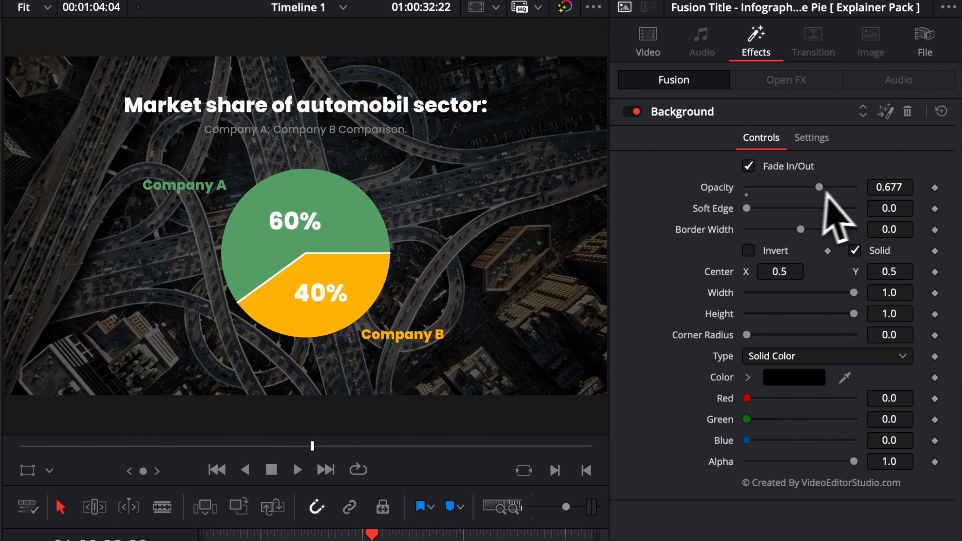
mouse_move(825, 189)
mouse_down()
mouse_move(737, 188)
mouse_move(810, 189)
mouse_up()
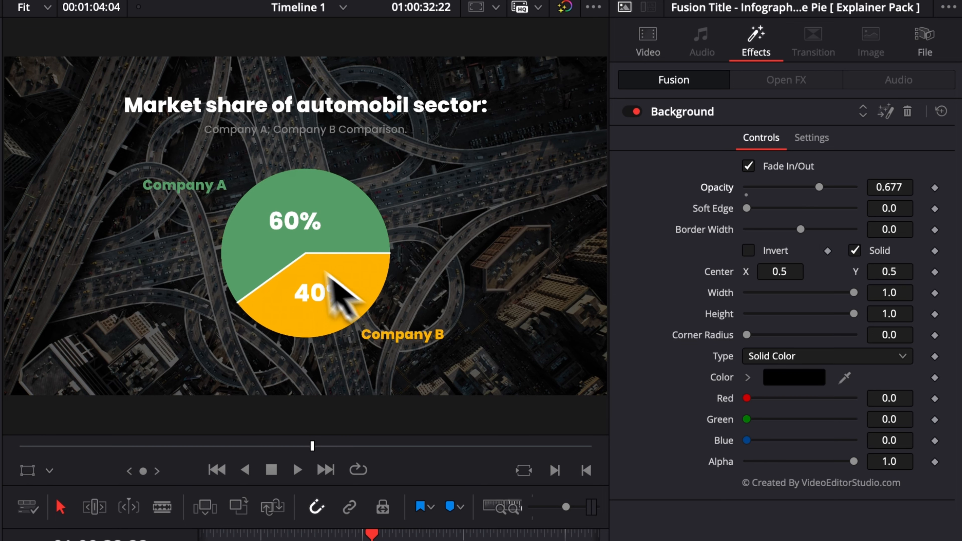
mouse_move(820, 188)
mouse_down()
mouse_move(724, 193)
mouse_move(851, 195)
mouse_move(835, 197)
mouse_up()
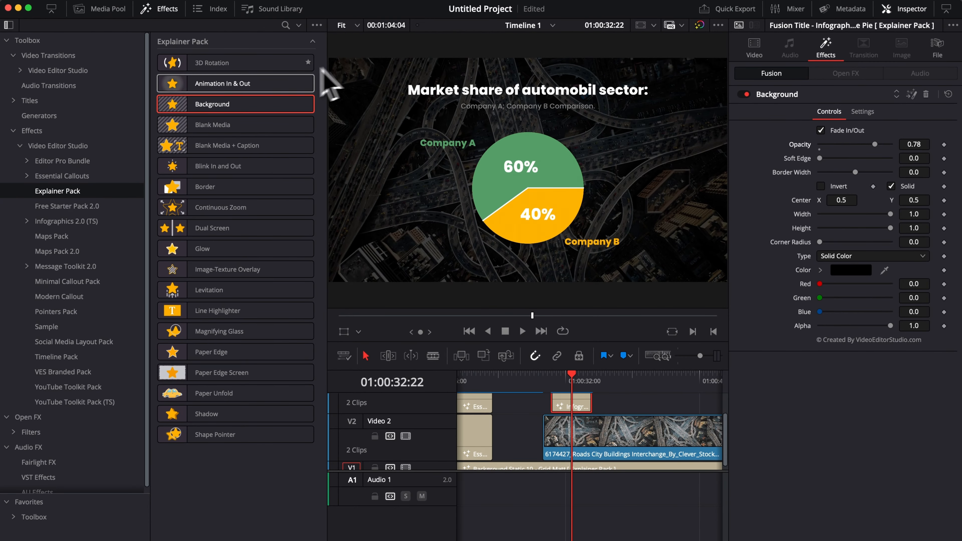
Extend the grid background on Video 1 and add the Maps Toolkit's World Map title on Video 2, previewed at 01:01:11:12.
click(27, 129)
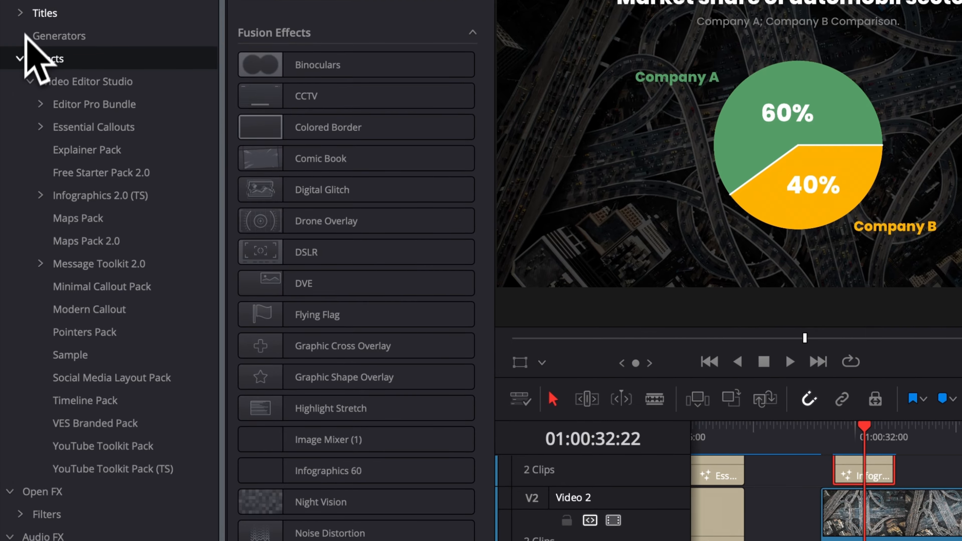
click(14, 97)
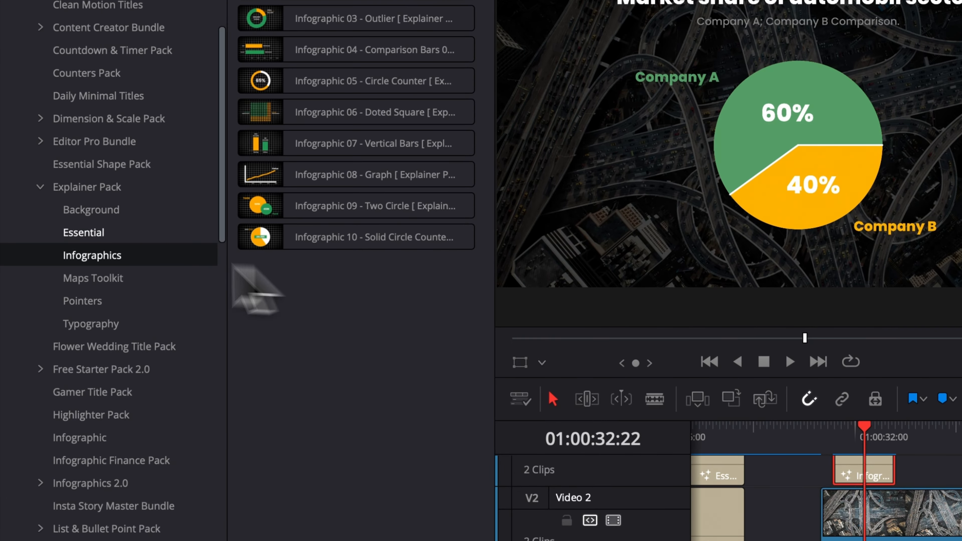
click(67, 281)
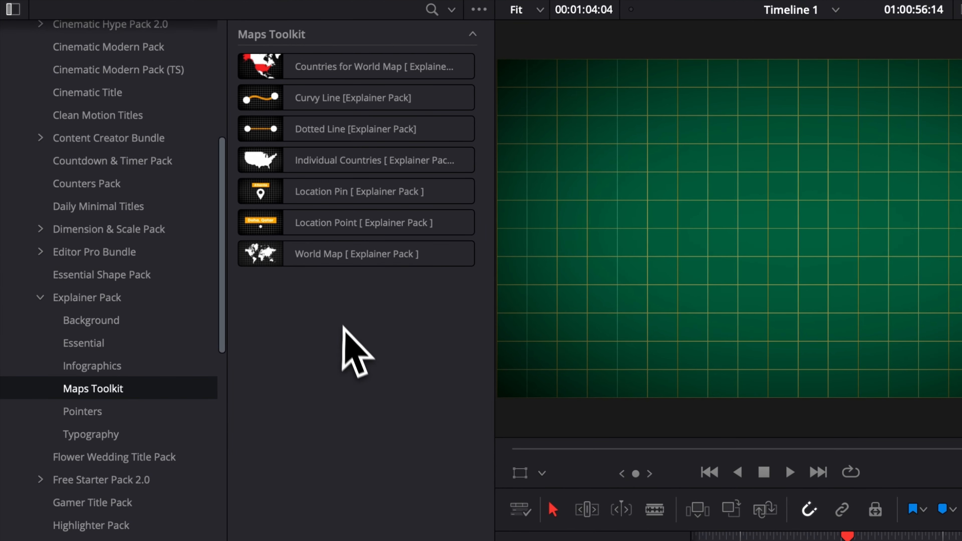
mouse_move(270, 257)
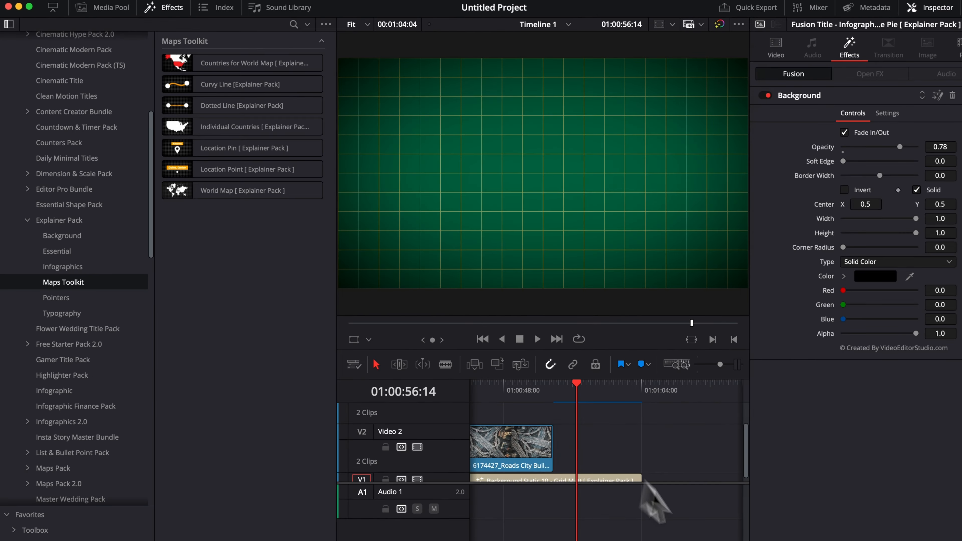
drag(641, 478, 738, 482)
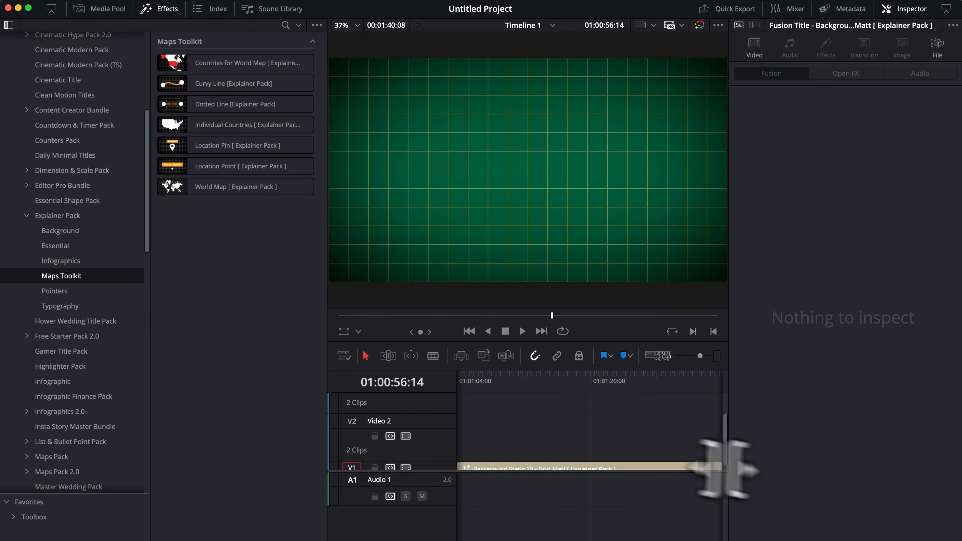
drag(243, 188, 499, 439)
click(518, 391)
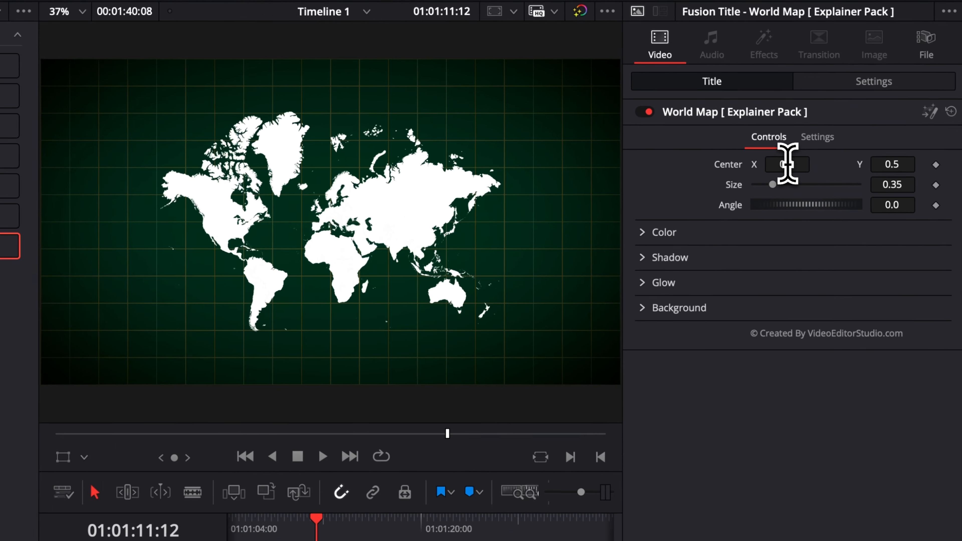
Try shifting the world map horizontally to a center X of about 0.455, and reset its center.
drag(841, 131, 816, 130)
mouse_move(780, 169)
mouse_down()
mouse_move(795, 168)
mouse_move(772, 169)
mouse_up()
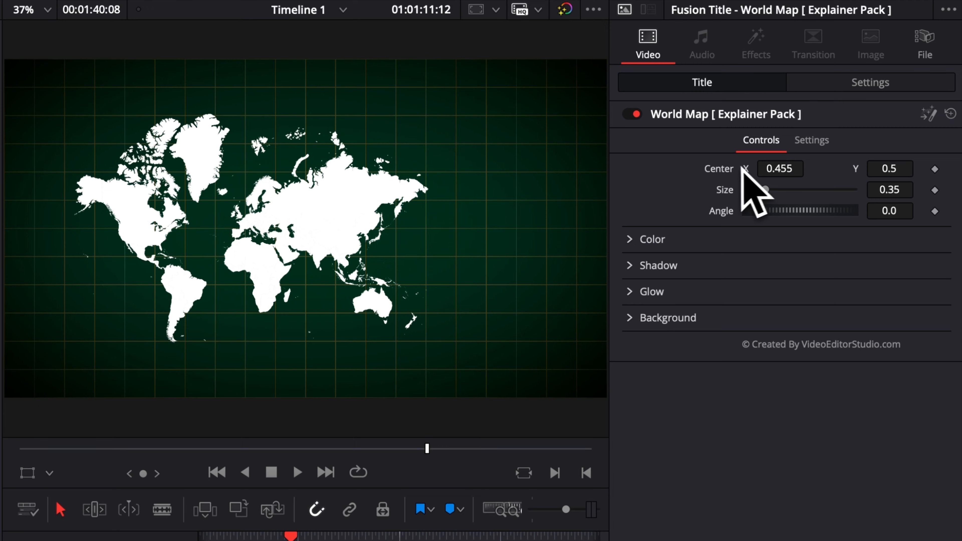
double_click(725, 170)
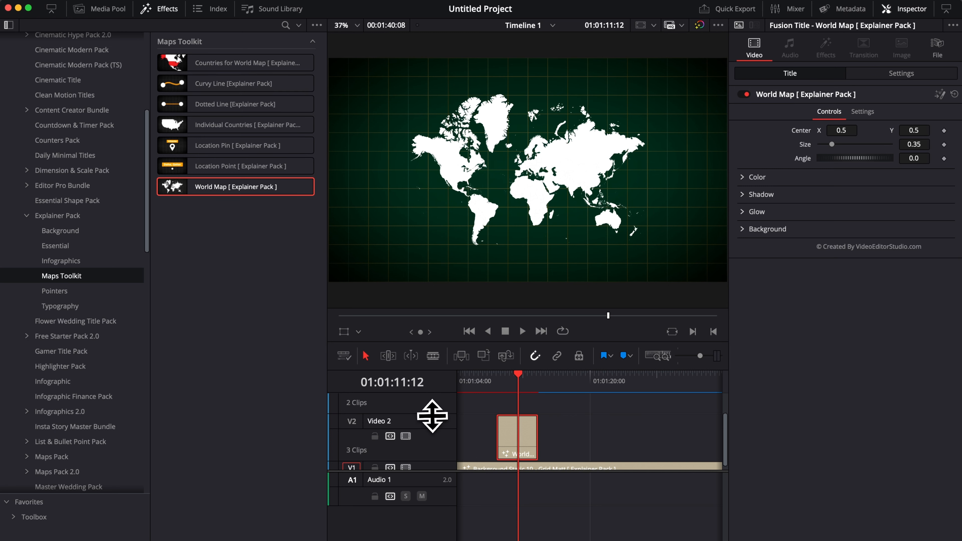
Add the Countries for World Map title on the track directly above the World Map clip, aligned with its start.
drag(432, 416, 432, 430)
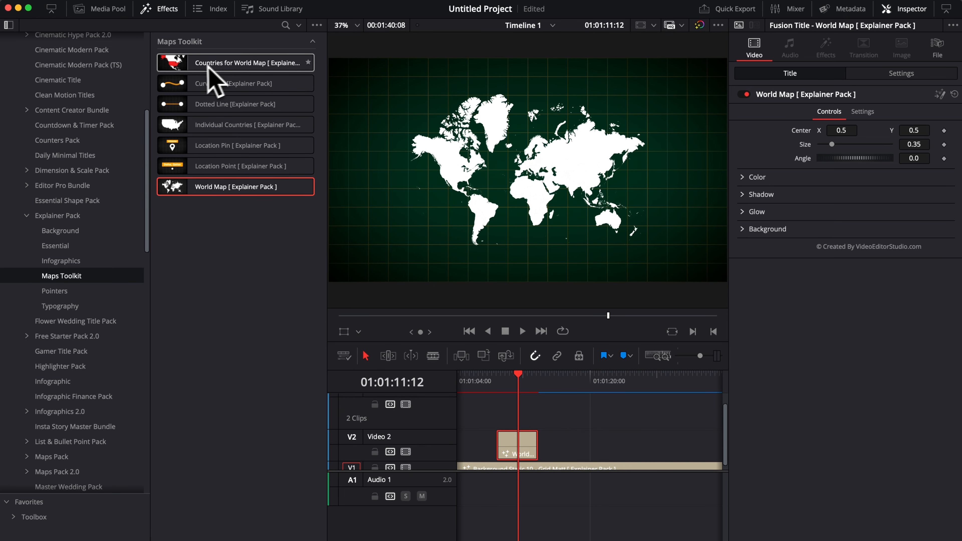
drag(236, 79, 502, 410)
click(522, 417)
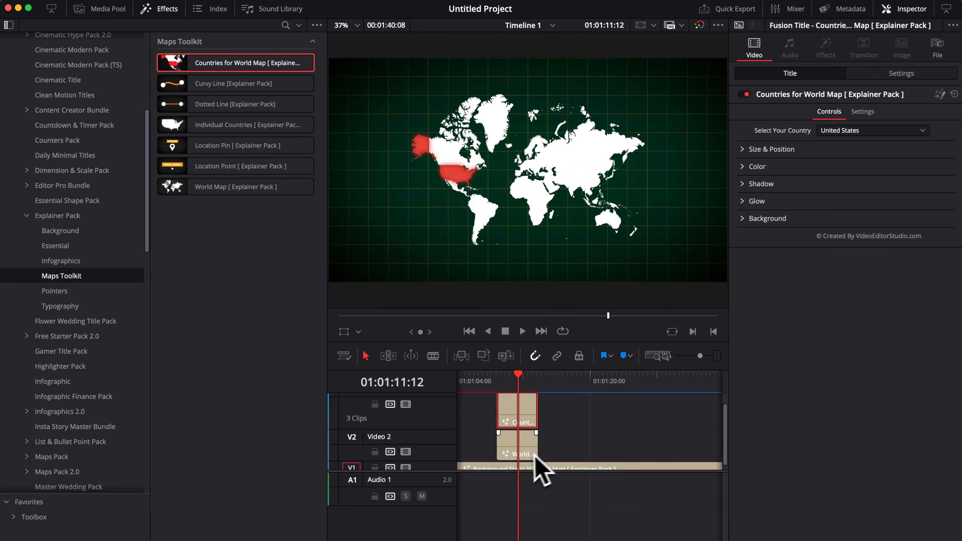
click(519, 453)
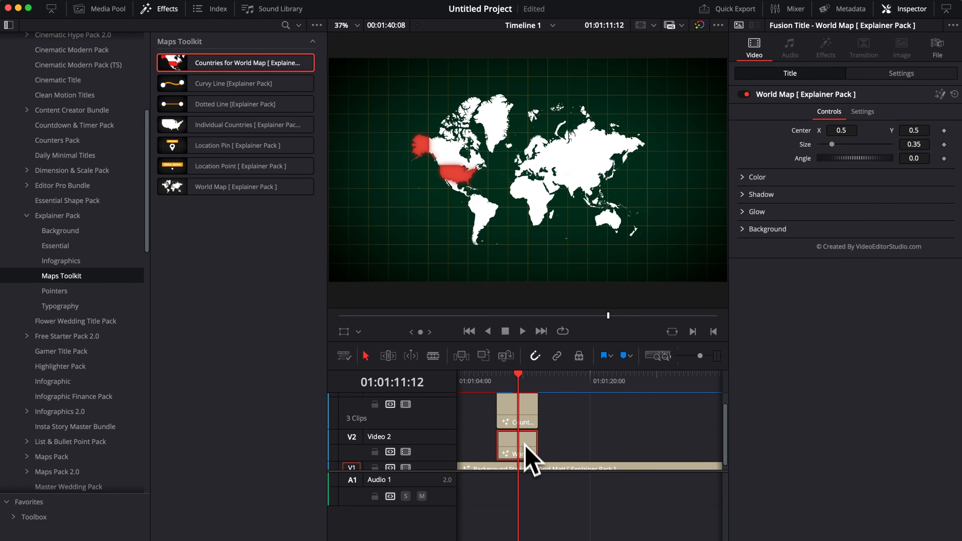
Try recoloring the United States highlight to crimson, about red 0.67, green 0.14 and blue 0.24.
click(520, 421)
click(749, 167)
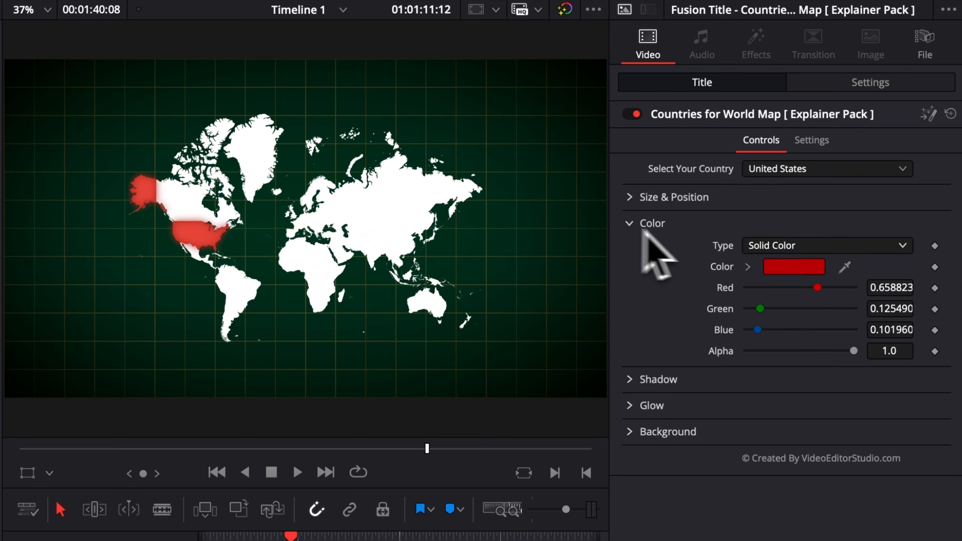
click(794, 266)
click(800, 498)
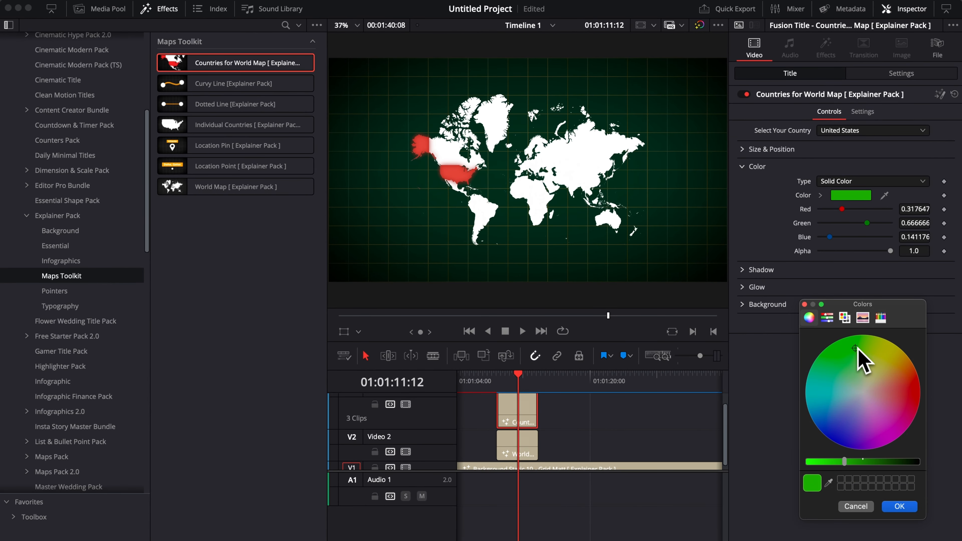
drag(858, 350, 853, 372)
click(835, 431)
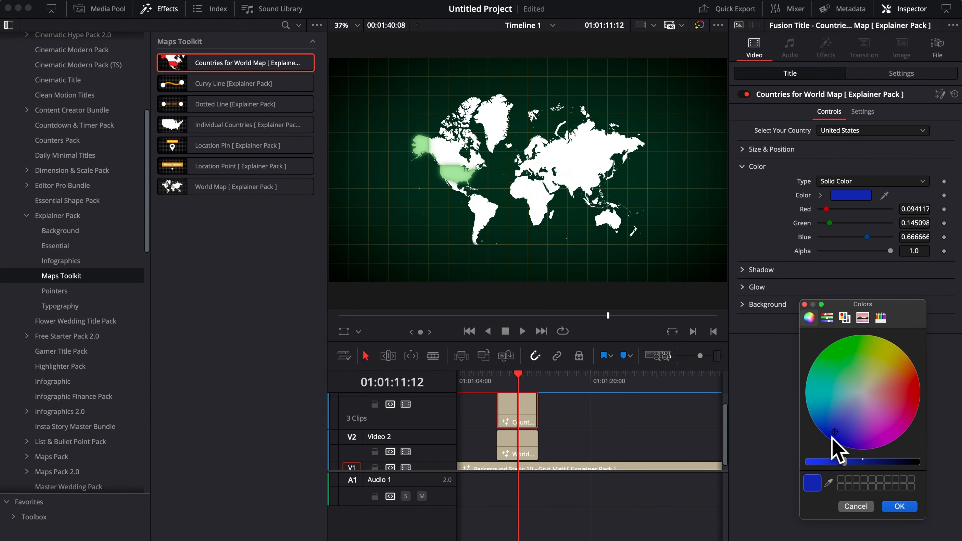
mouse_move(896, 436)
mouse_down()
mouse_move(891, 442)
mouse_move(907, 416)
mouse_up()
click(900, 506)
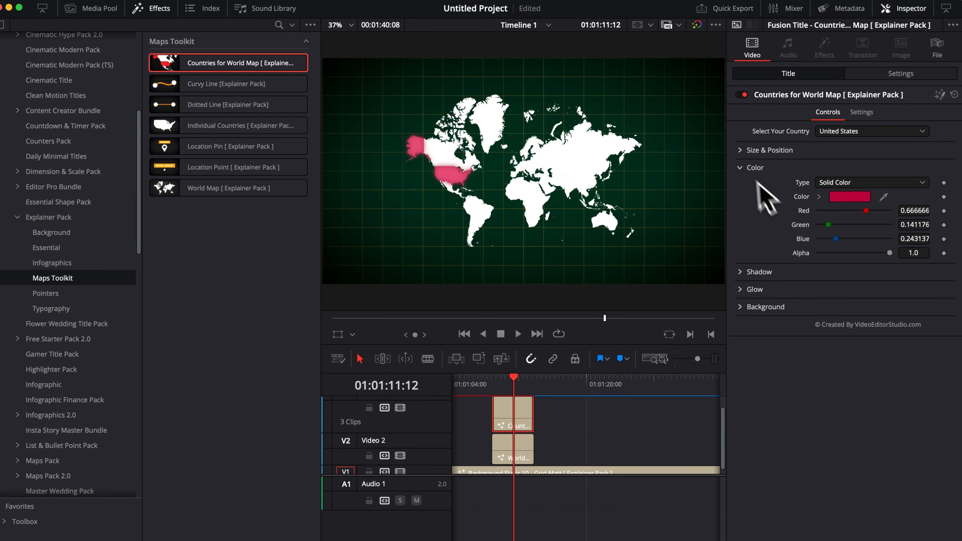
Examine the Shadow settings of the Countries for World Map title.
click(743, 167)
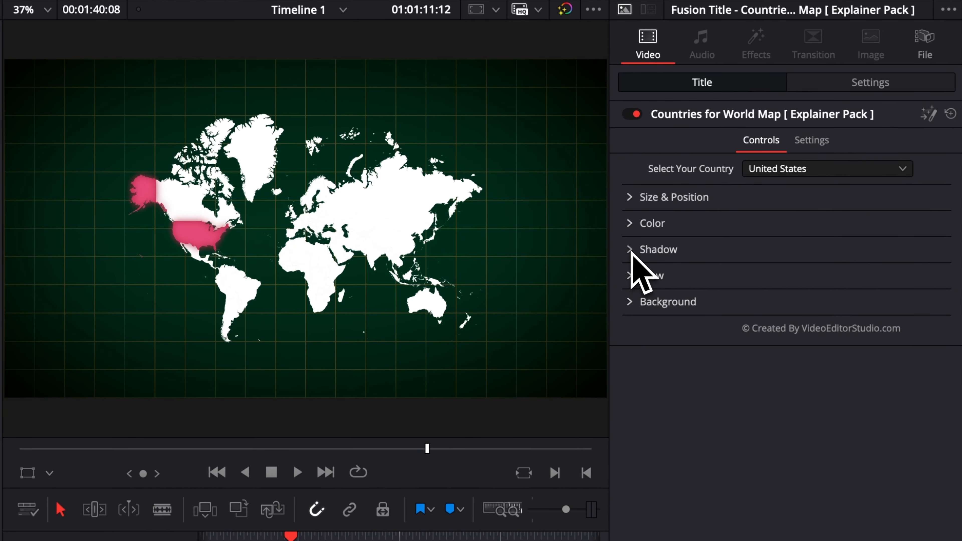
click(632, 251)
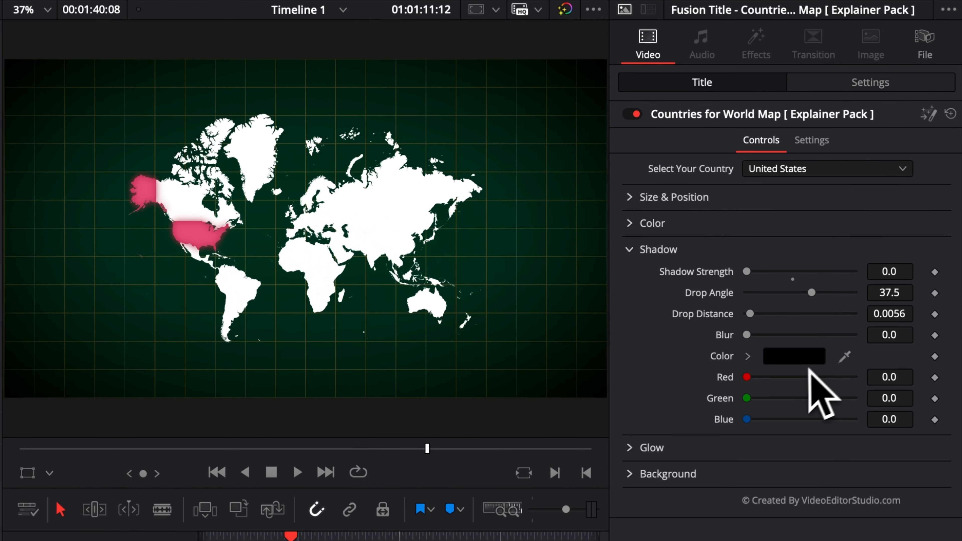
click(623, 250)
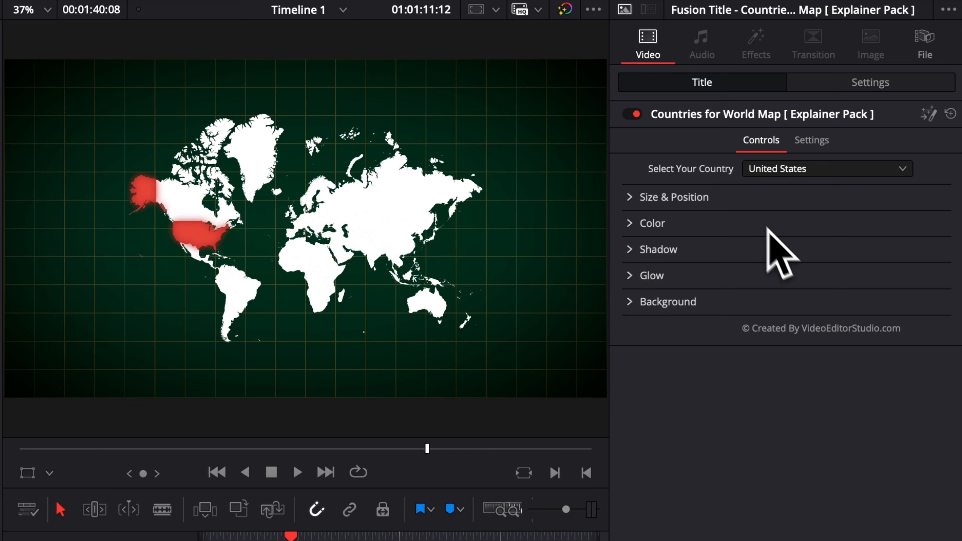
Try France as the highlighted country in the Countries for World Map title.
click(845, 170)
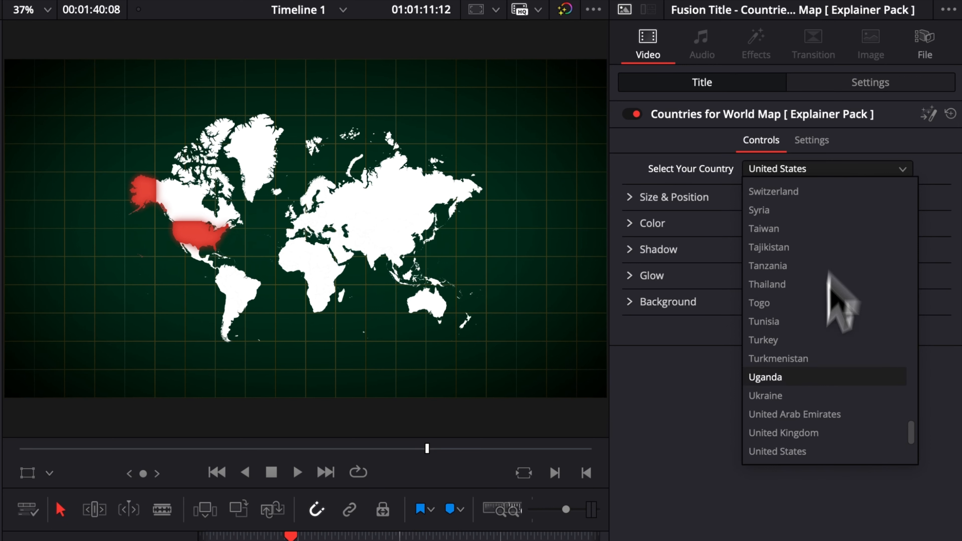
scroll(818, 394, down, 2)
scroll(812, 380, down, 1)
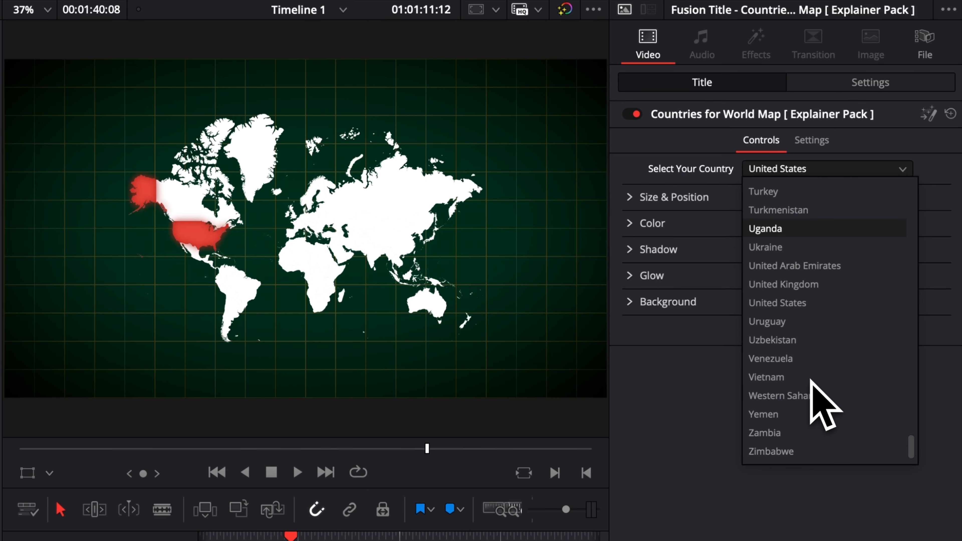
scroll(810, 380, up, 4)
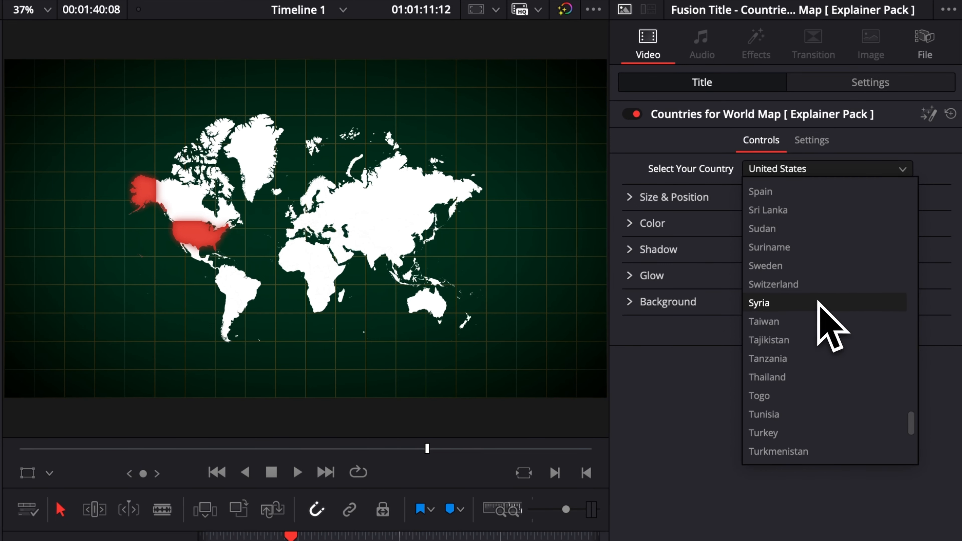
scroll(818, 303, up, 20)
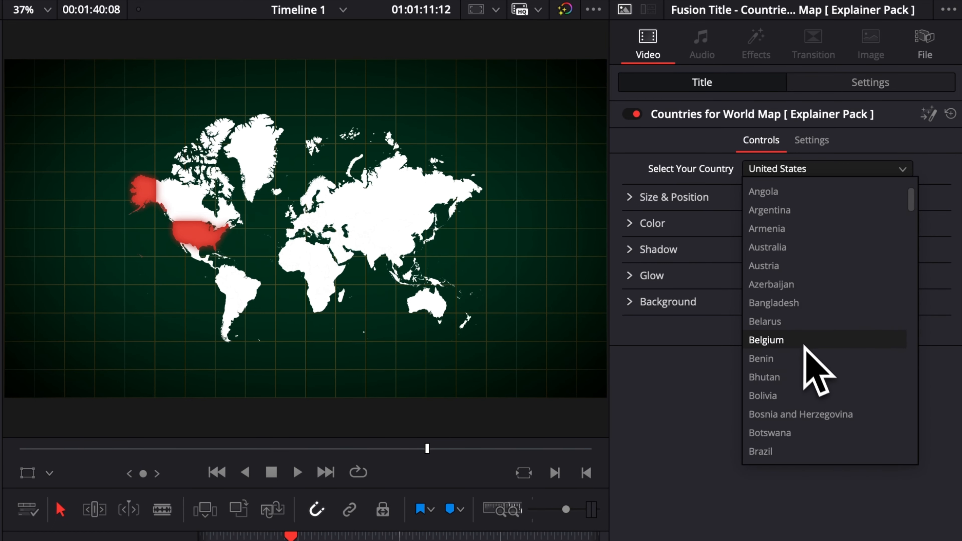
scroll(809, 352, down, 10)
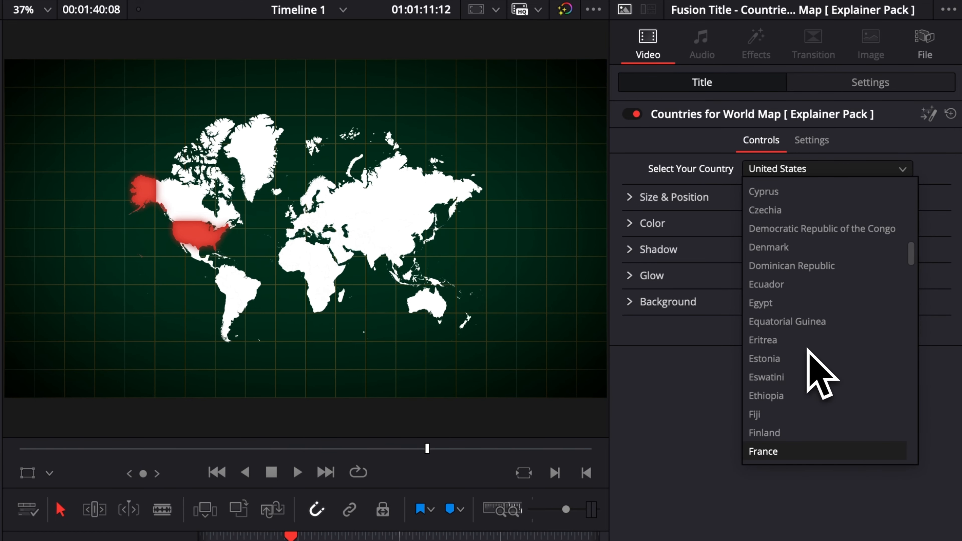
click(787, 458)
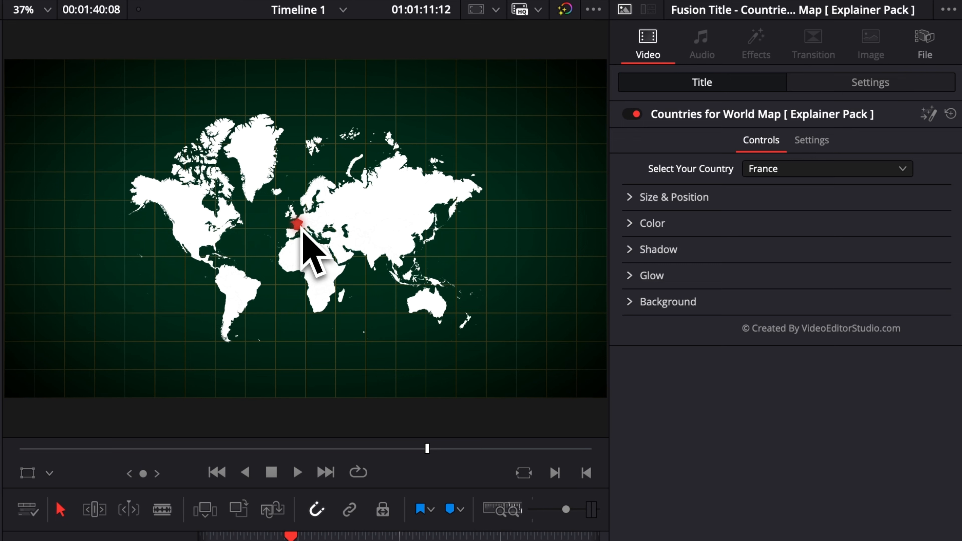
Set the highlighted country of the Countries for World Map title to Australia.
click(773, 169)
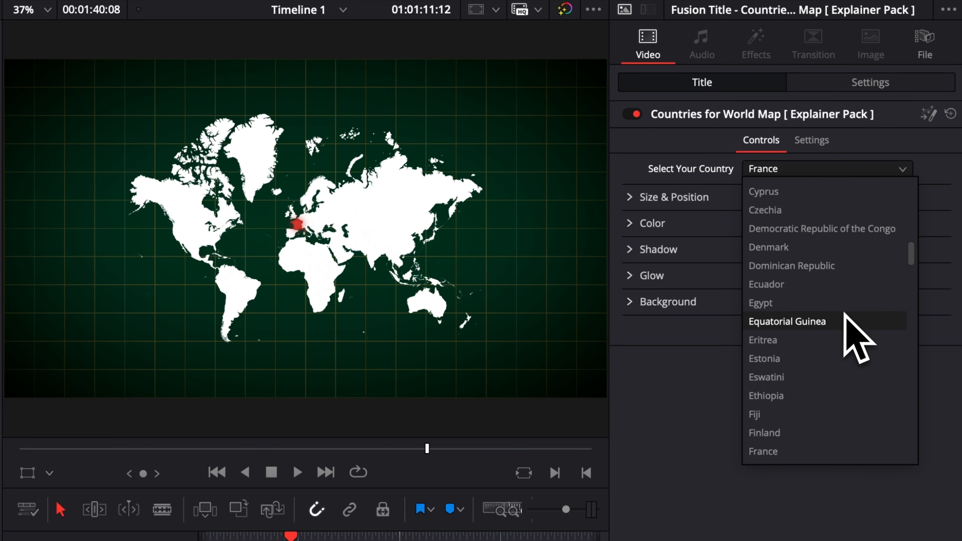
scroll(844, 312, up, 10)
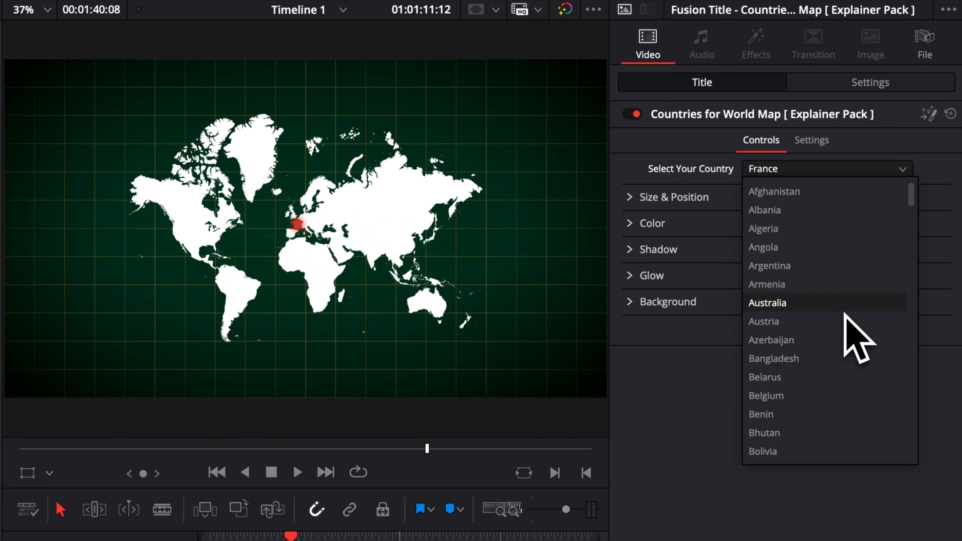
click(844, 309)
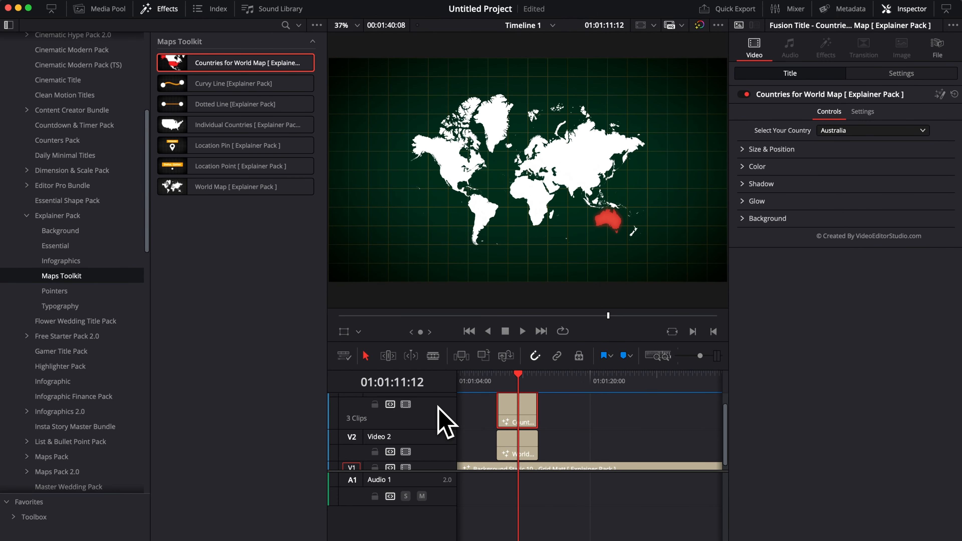
Lengthen the World Map clip to about four times its duration and move the Australia highlight clip to start at the playhead.
drag(430, 470, 431, 511)
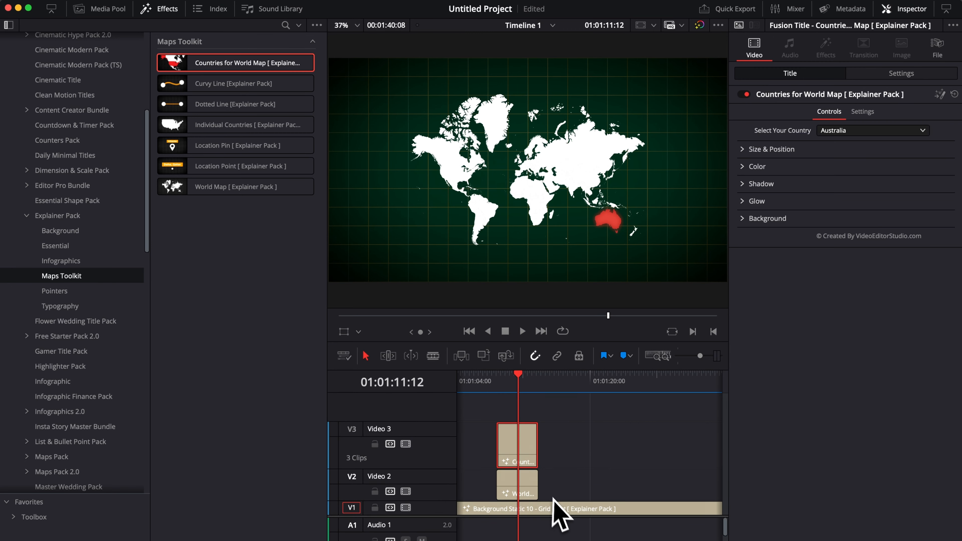
drag(537, 486, 664, 487)
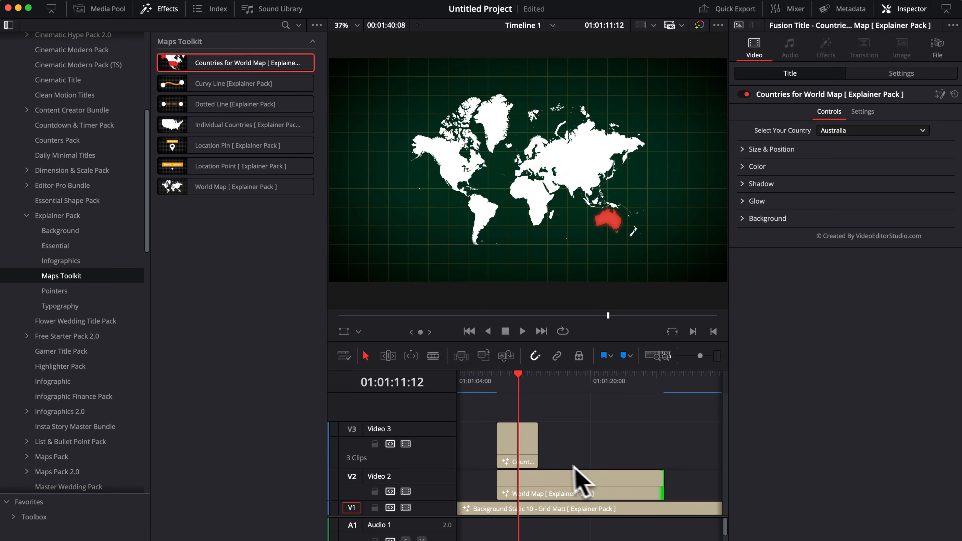
drag(516, 451, 535, 451)
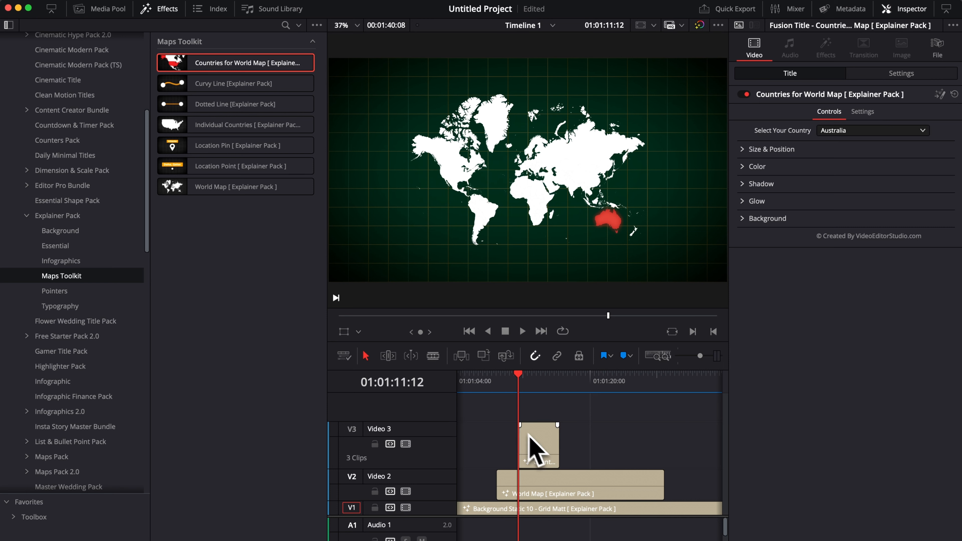
Try a short fade-in at the start of the Australia highlight clip and play it back.
drag(523, 430, 529, 430)
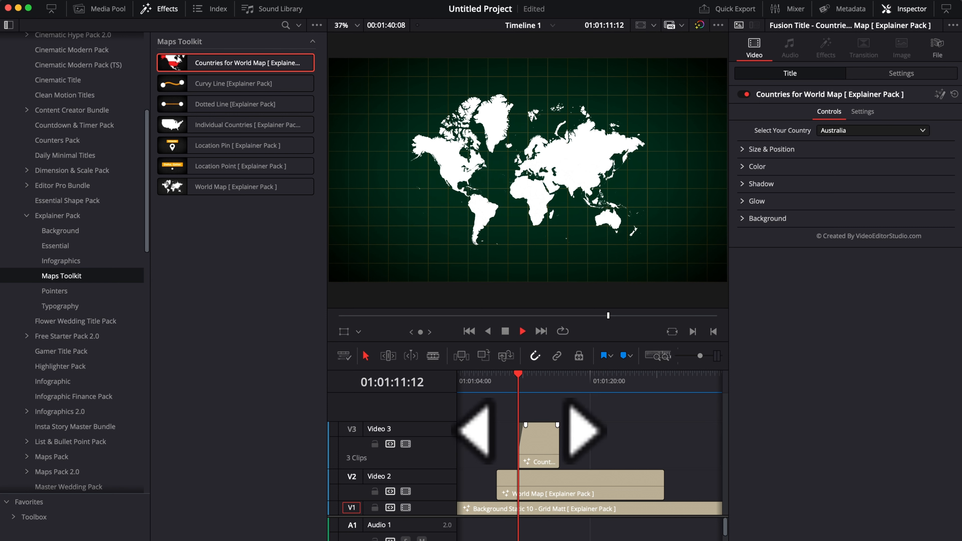
key(space)
key(space)
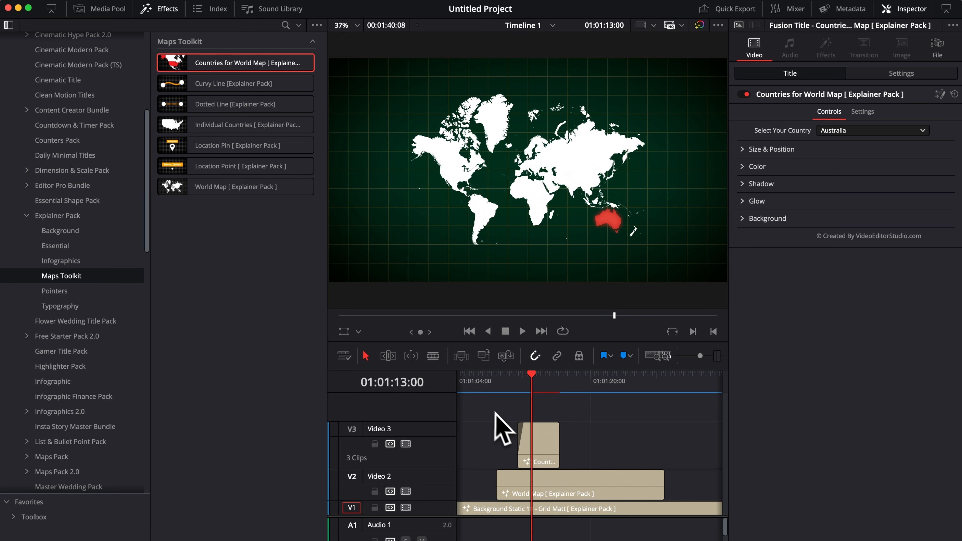
Extend the Australia highlight clip to nearly the end of the World Map clip and duplicate it onto the track above, starting at the playhead.
mouse_move(526, 426)
mouse_down()
mouse_move(517, 426)
mouse_move(641, 439)
mouse_up()
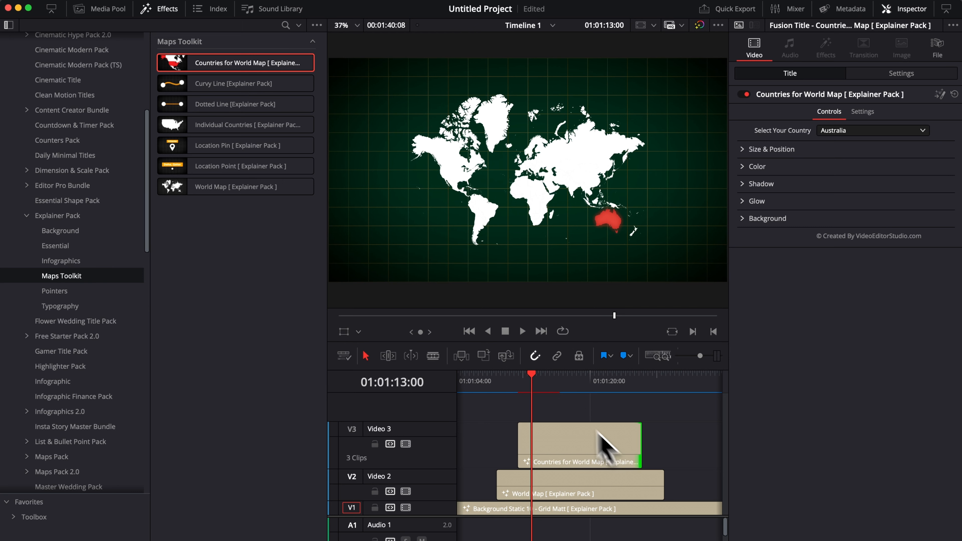
click(571, 455)
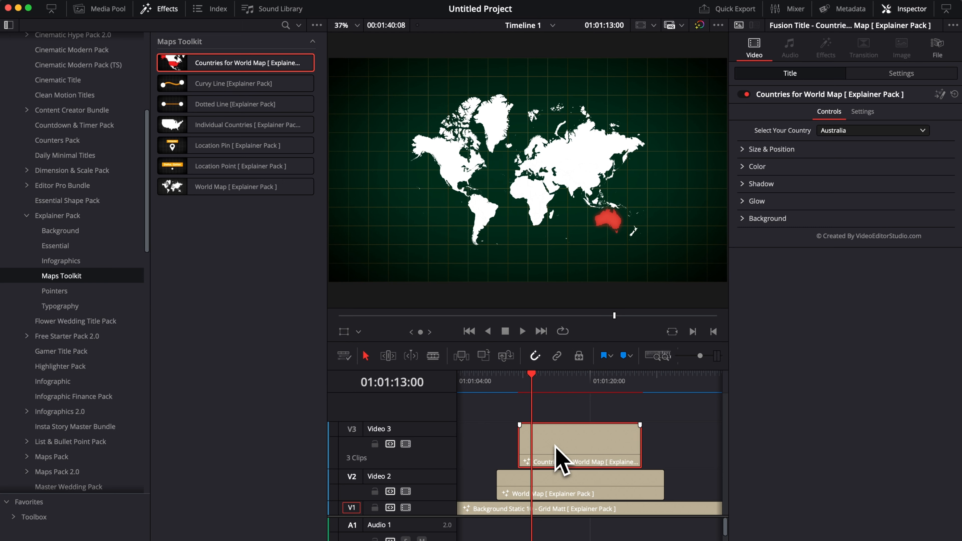
drag(555, 445, 566, 407)
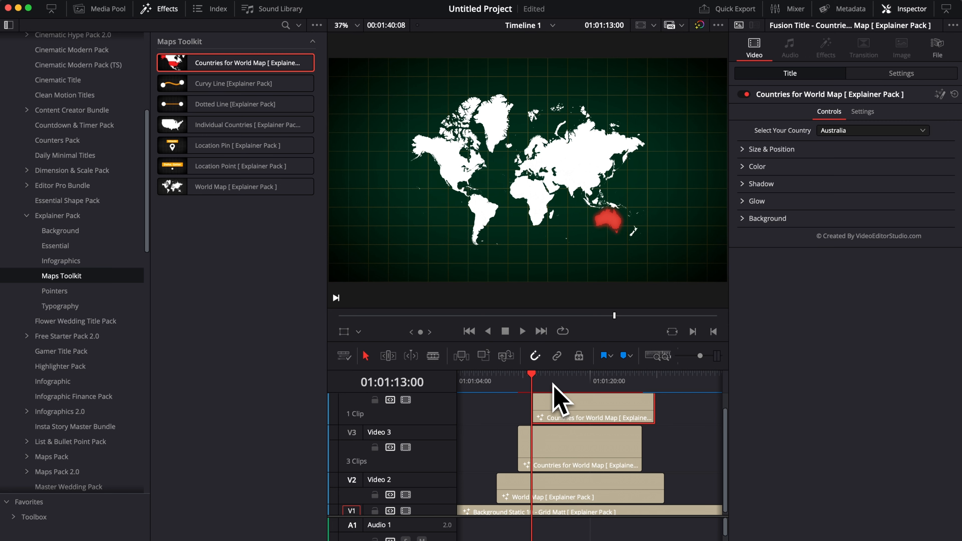
Set the highlighted country of the duplicated clip to United States.
click(571, 392)
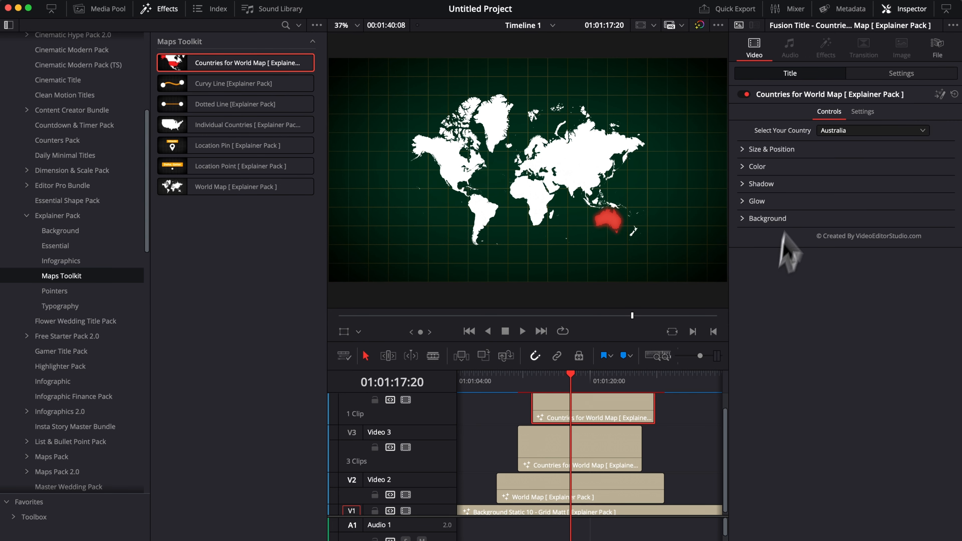
click(871, 130)
scroll(860, 266, down, 15)
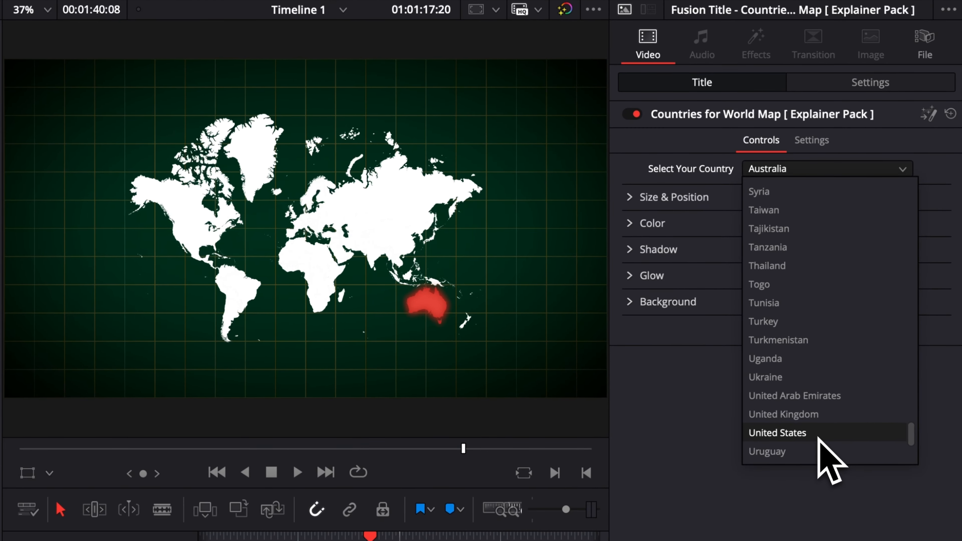
click(818, 436)
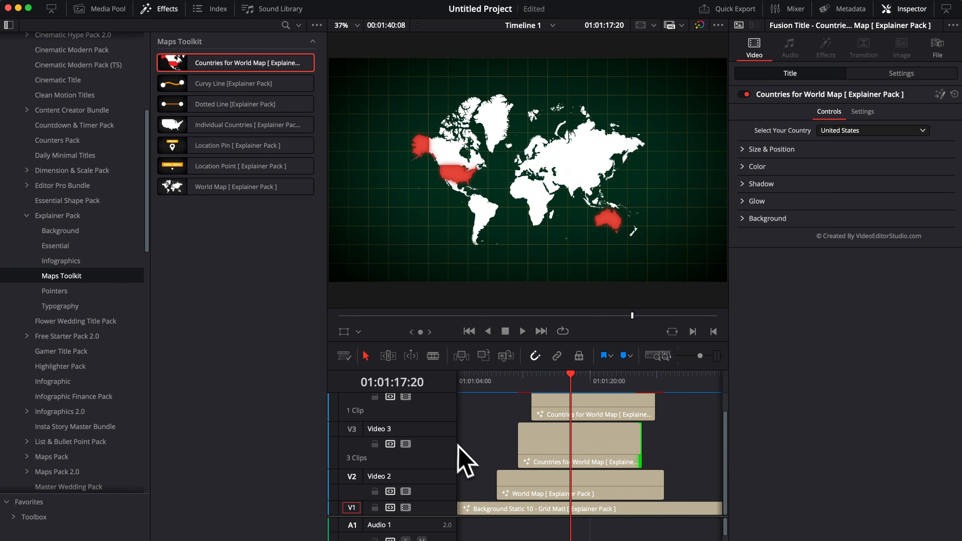
Add the Location Point title on a track above the highlight clips, with size 0.58, X offset -0.145 and Y offset -0.013.
scroll(466, 460, up, 1)
drag(204, 167, 550, 414)
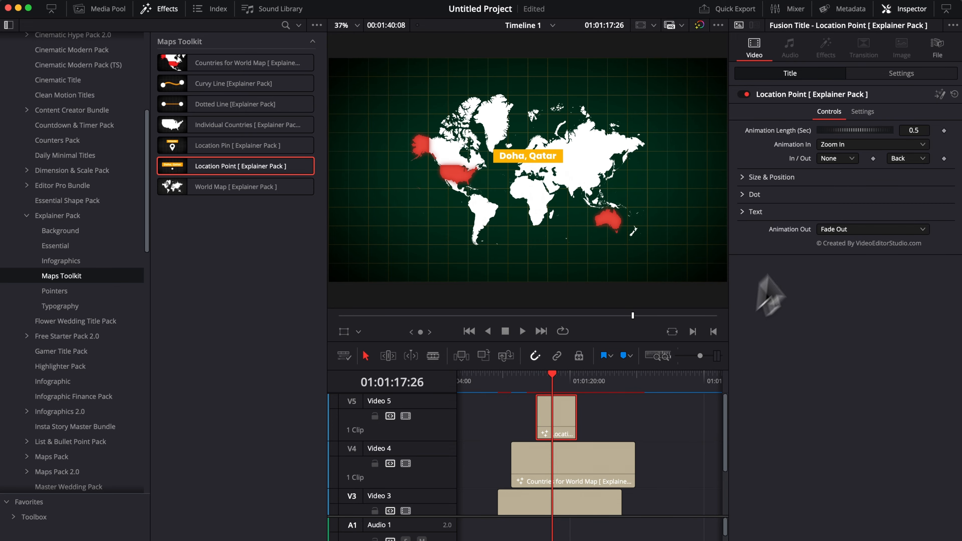
click(742, 178)
drag(850, 221, 839, 221)
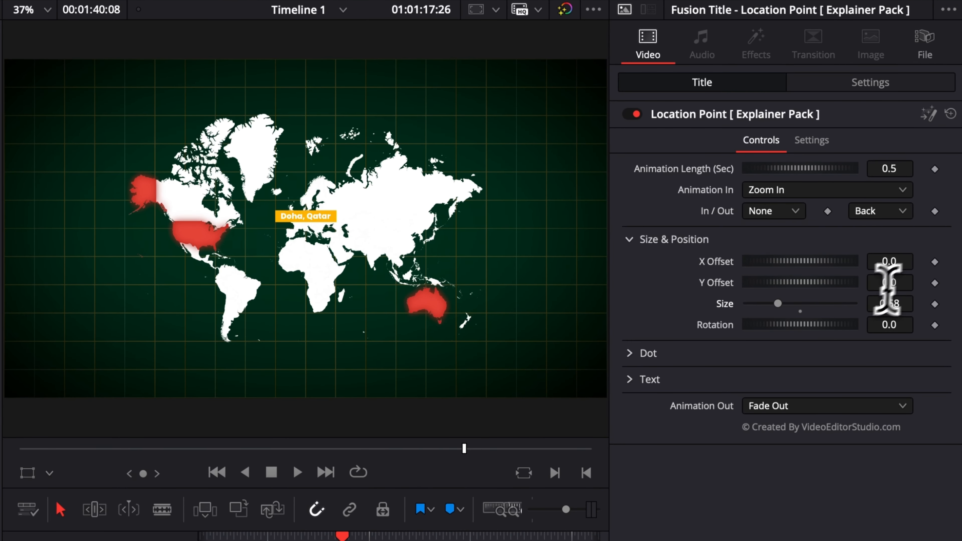
drag(889, 262, 885, 261)
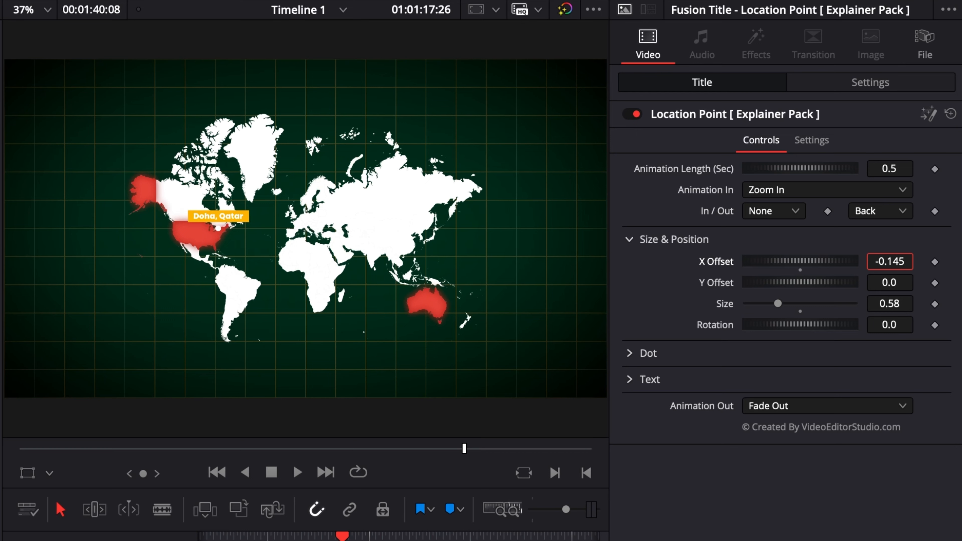
drag(891, 282, 886, 283)
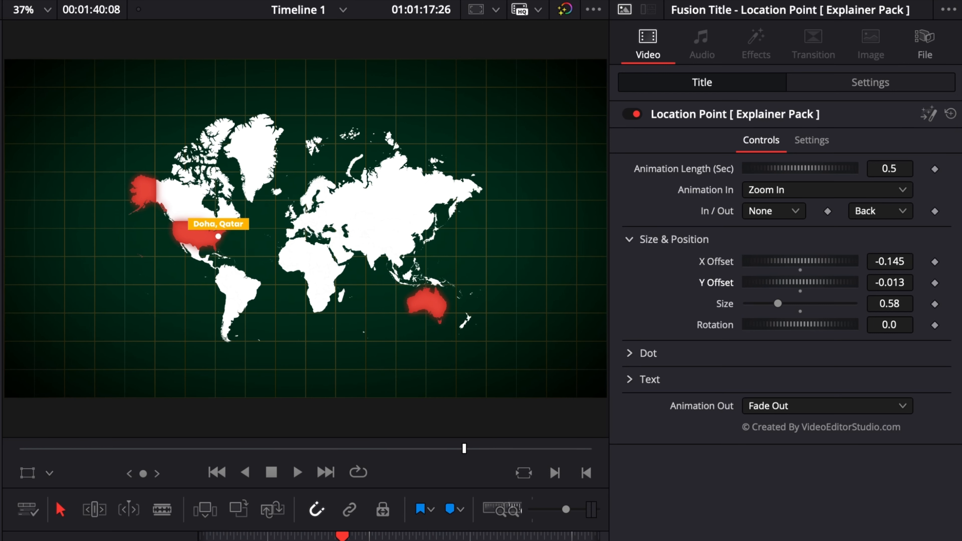
Change the Location Point label text to NEW-YORK and play back the title.
click(632, 379)
drag(738, 414, 553, 402)
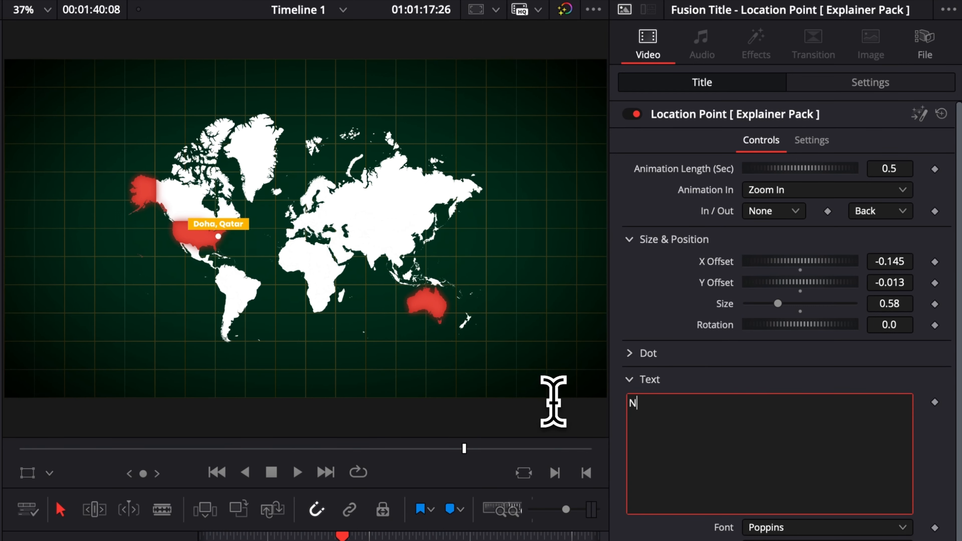
text(NEW)
text(-YORK)
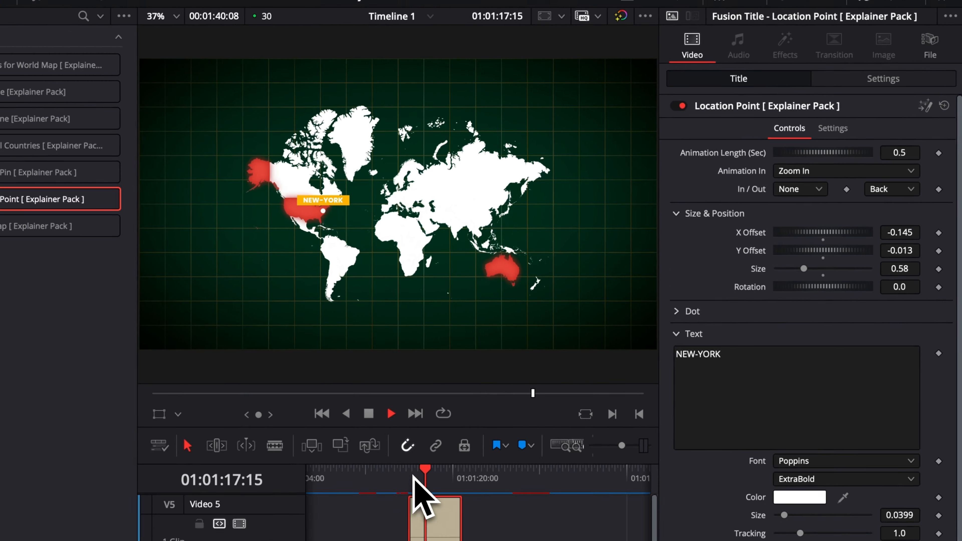
key(space)
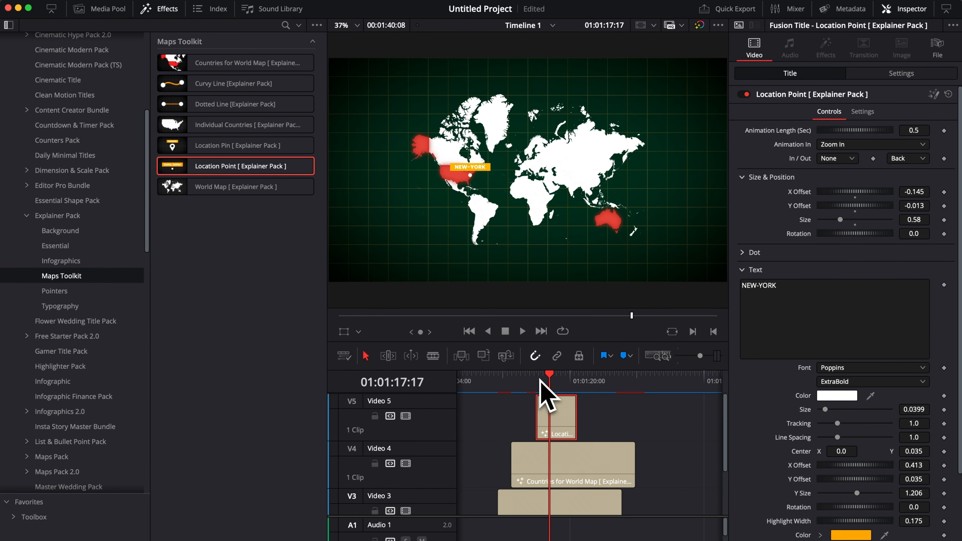
scroll(543, 453, down, 3)
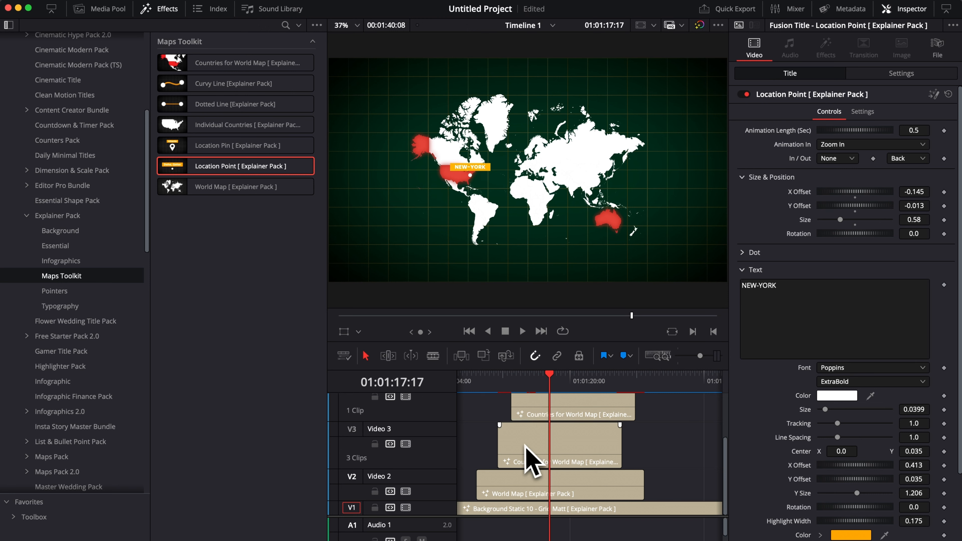
scroll(527, 479, up, 3)
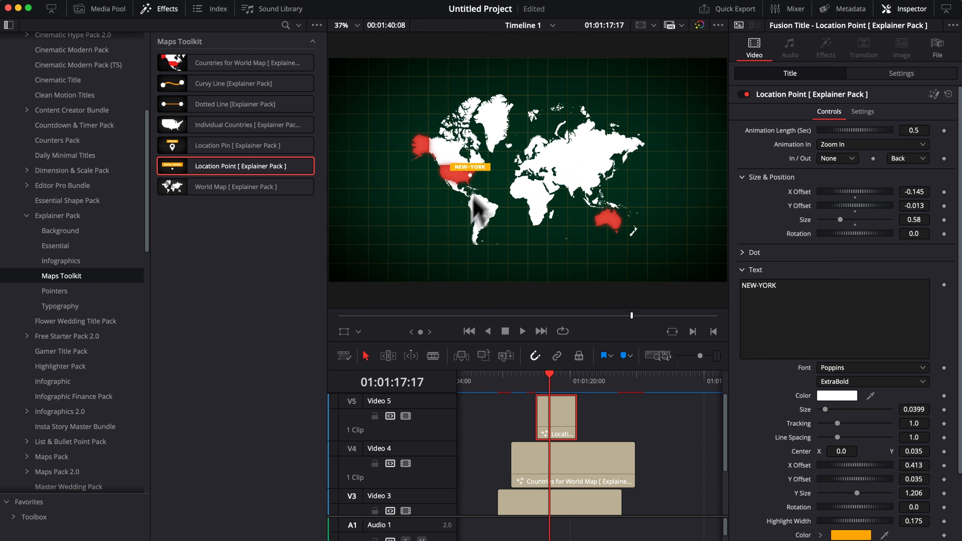
scroll(494, 295, down, 4)
scroll(551, 118, up, 6)
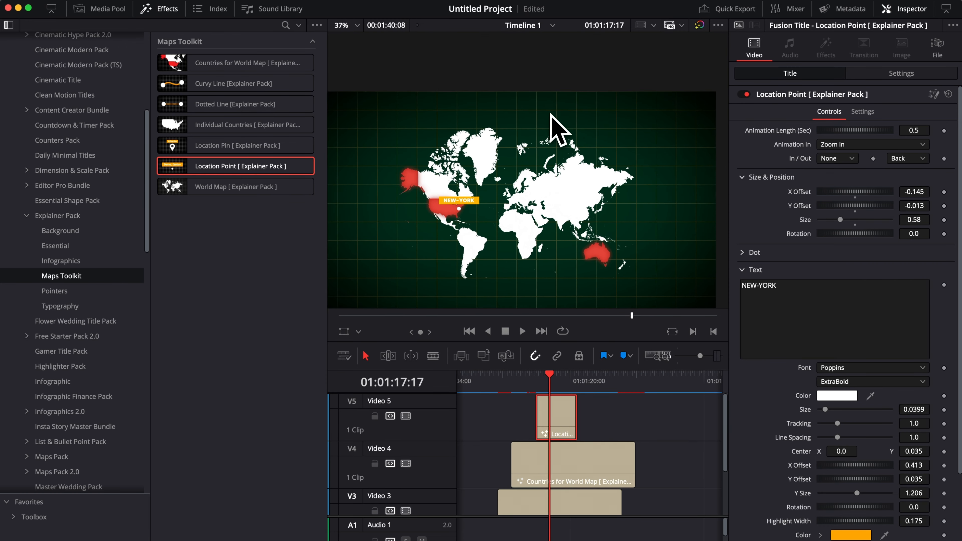
scroll(552, 120, down, 4)
scroll(552, 121, up, 3)
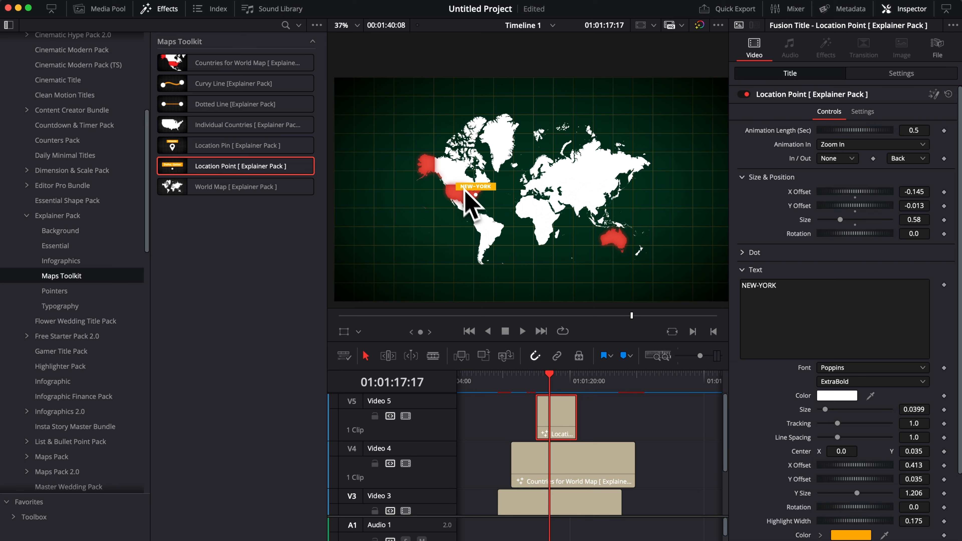
Extend the Australia highlight clip and trim the World Map clip so both end level with the United States highlight clip.
scroll(597, 504, down, 2)
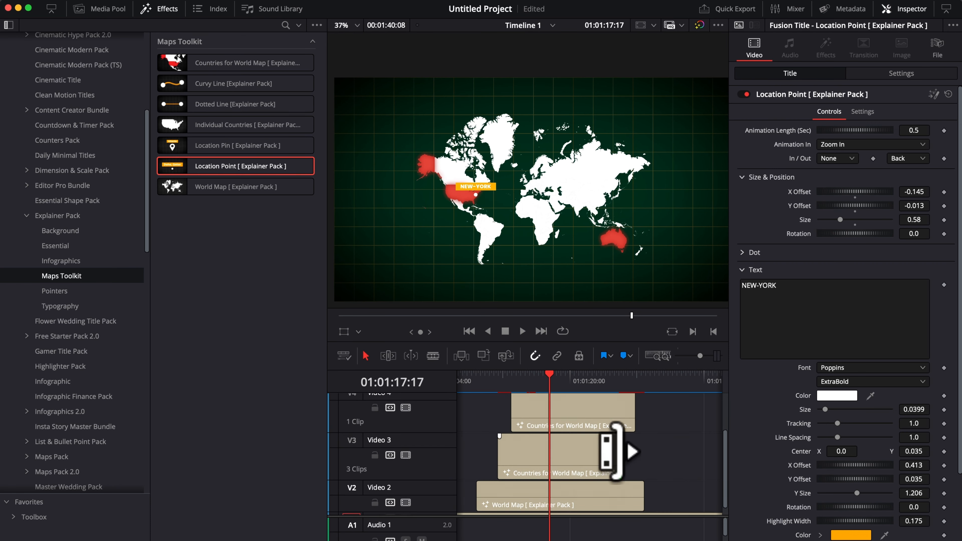
drag(617, 452, 635, 457)
drag(645, 496, 632, 494)
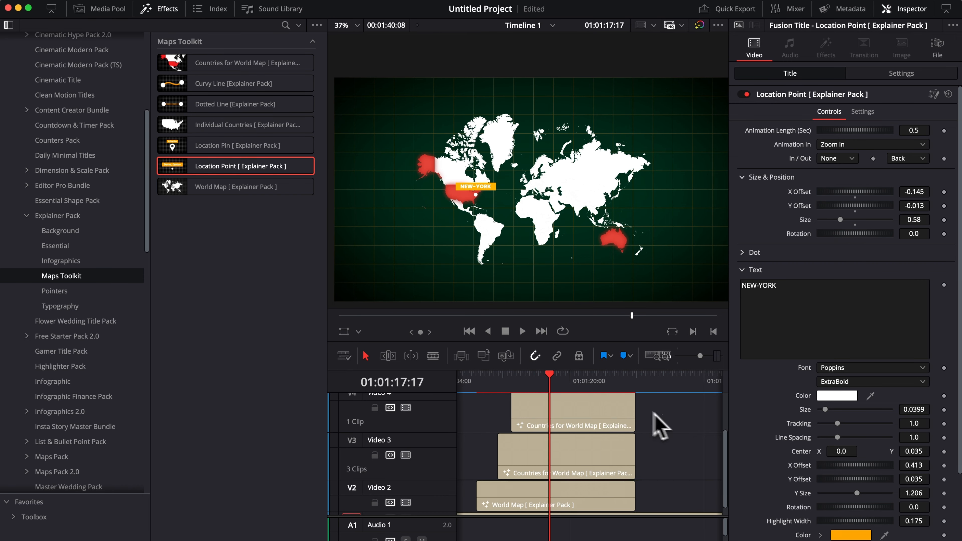
Combine the World Map clip and both country highlight clips into a new compound clip.
drag(659, 425, 607, 512)
right_click(608, 512)
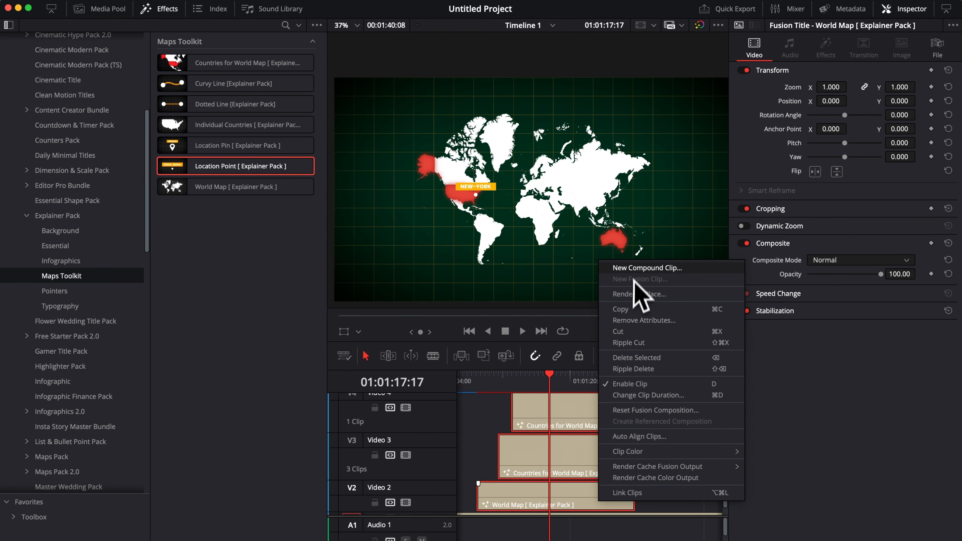
click(640, 268)
click(574, 323)
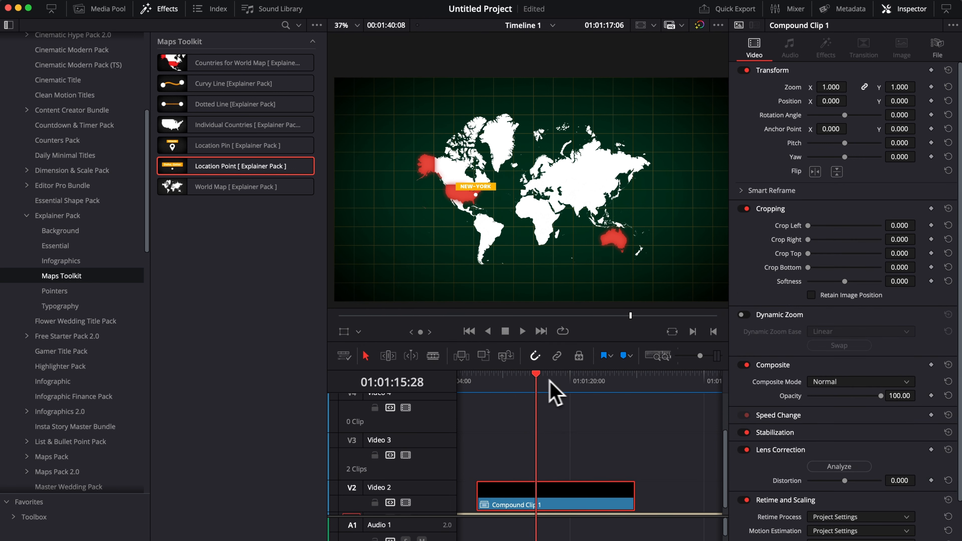
Examine the Render in Place format and codec options for the compound clip, then close them without rendering.
drag(549, 382, 556, 404)
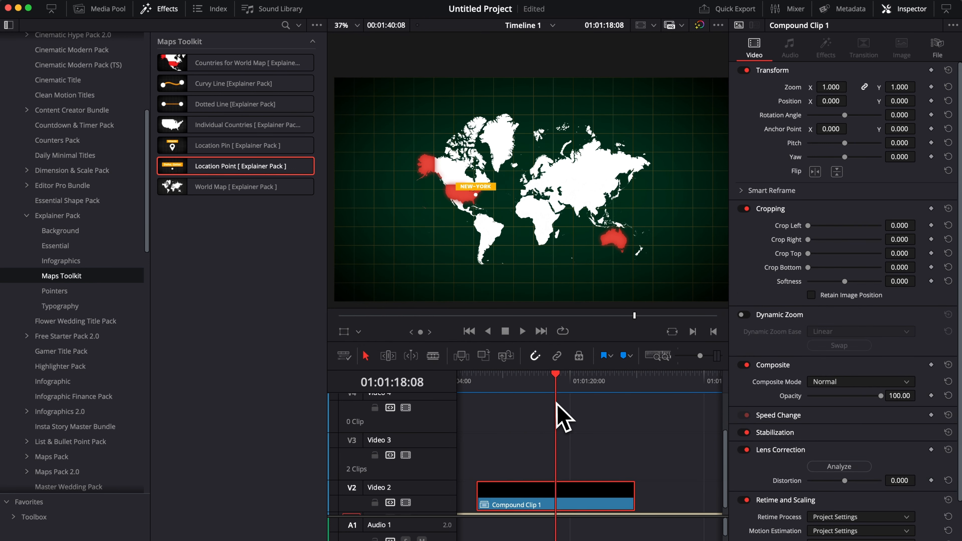
scroll(522, 498, down, 1)
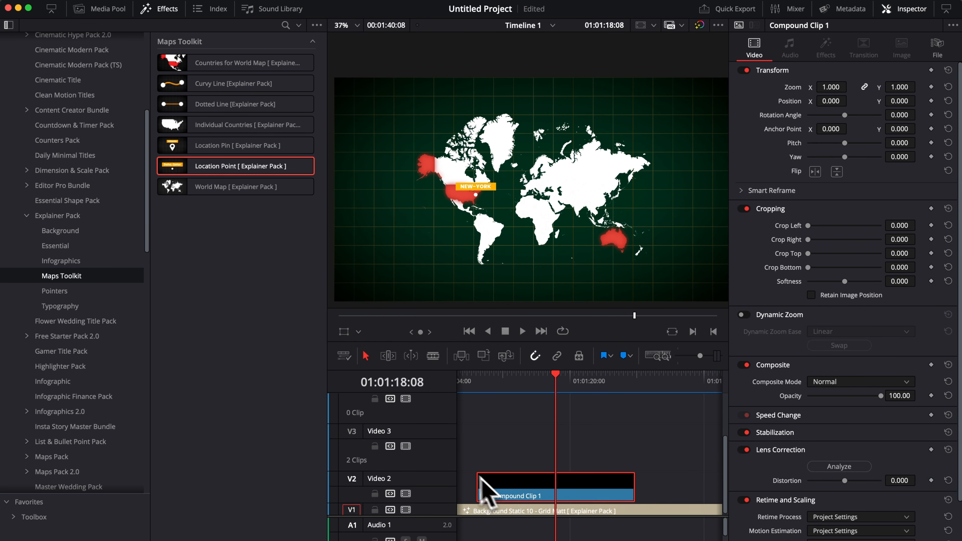
right_click(521, 482)
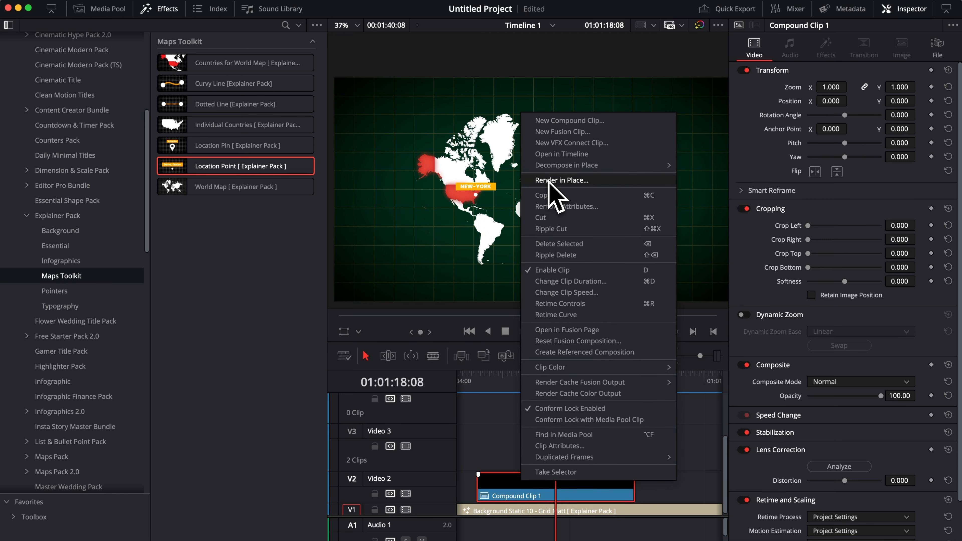
click(561, 180)
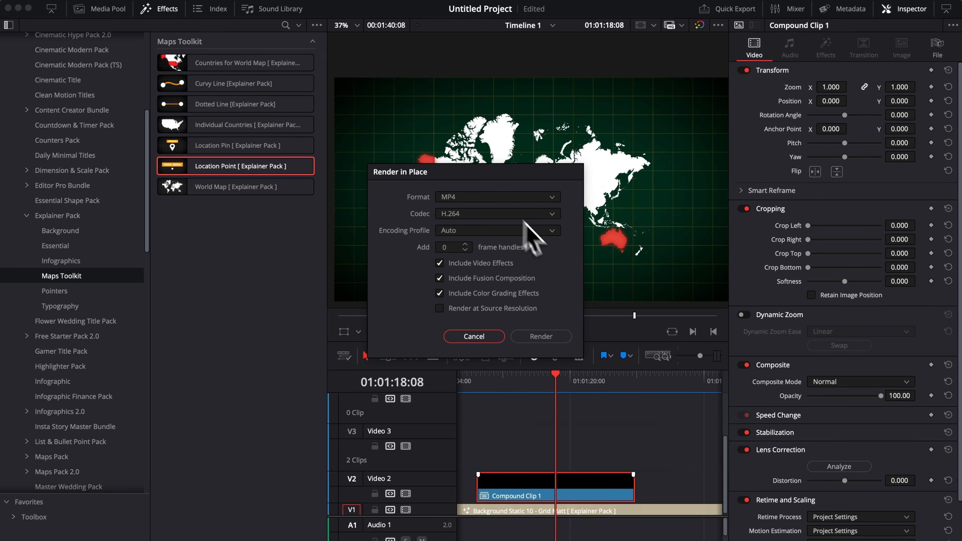
click(501, 214)
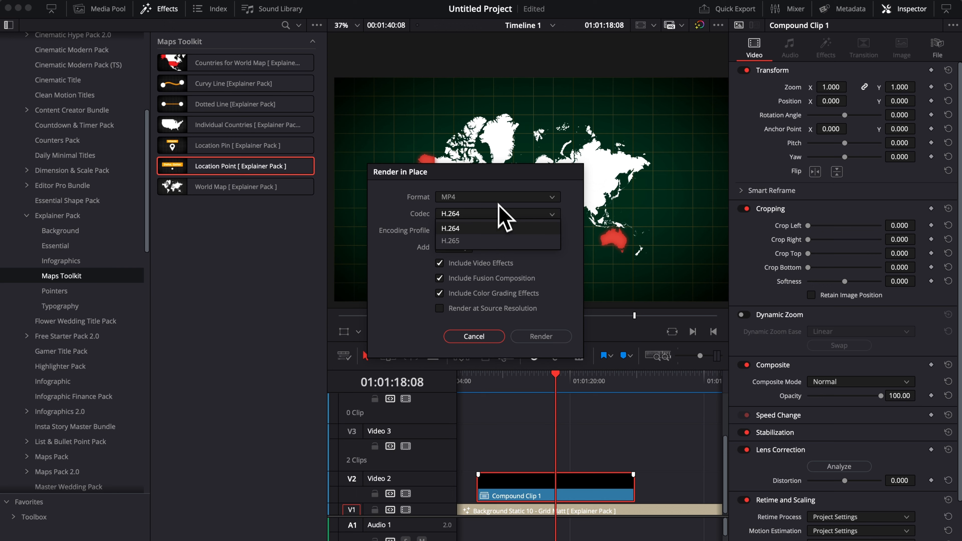
click(496, 197)
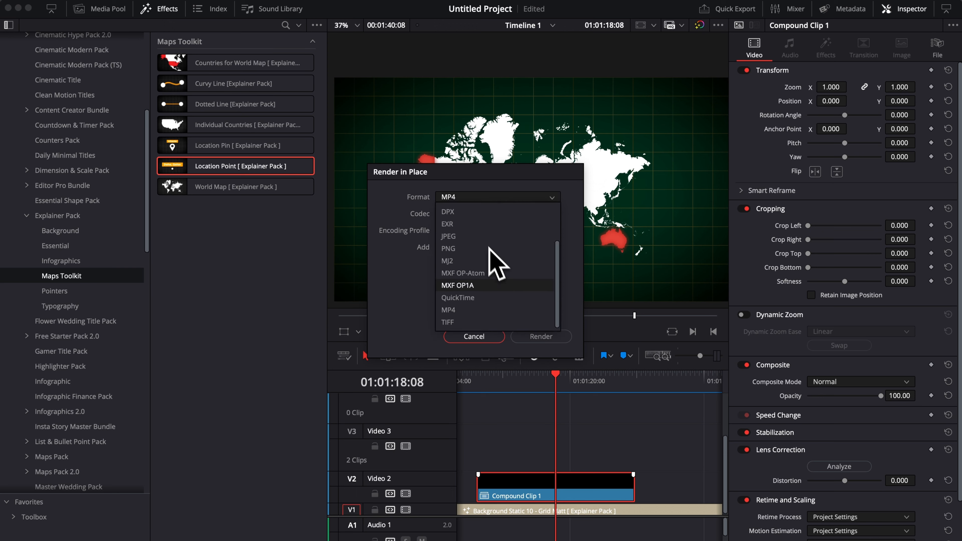
click(574, 218)
click(491, 339)
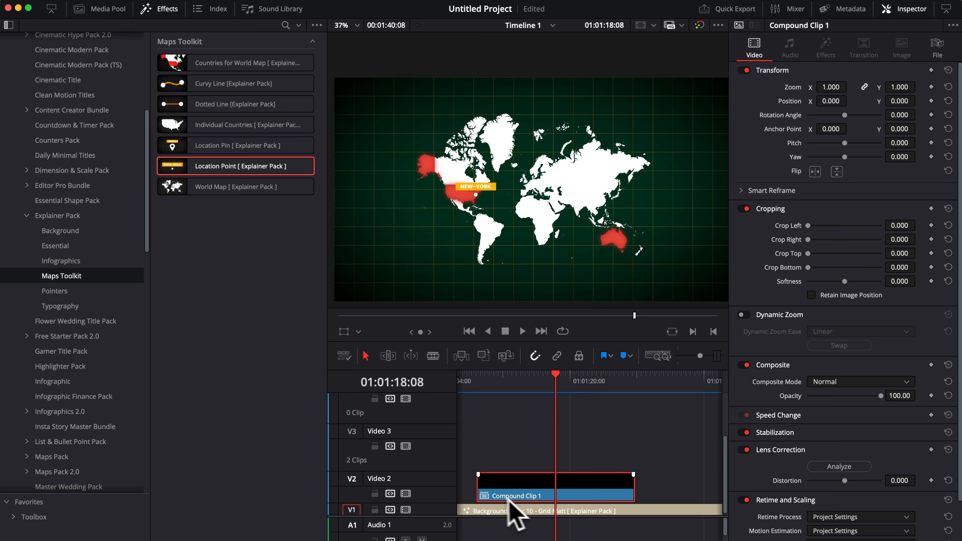
Add the Dotted Line title from the Maps Toolkit on the track above the compound clip and select it.
click(235, 104)
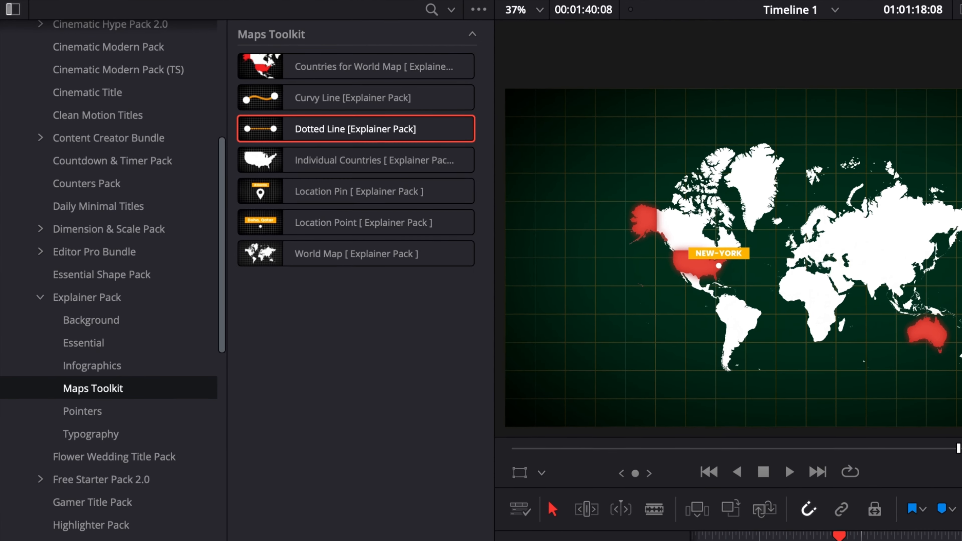
drag(303, 129, 542, 440)
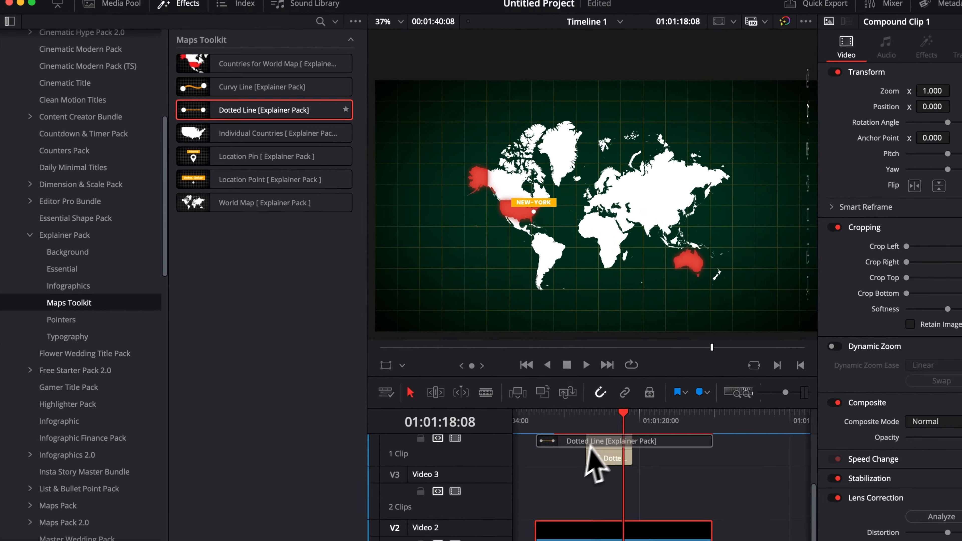
click(528, 381)
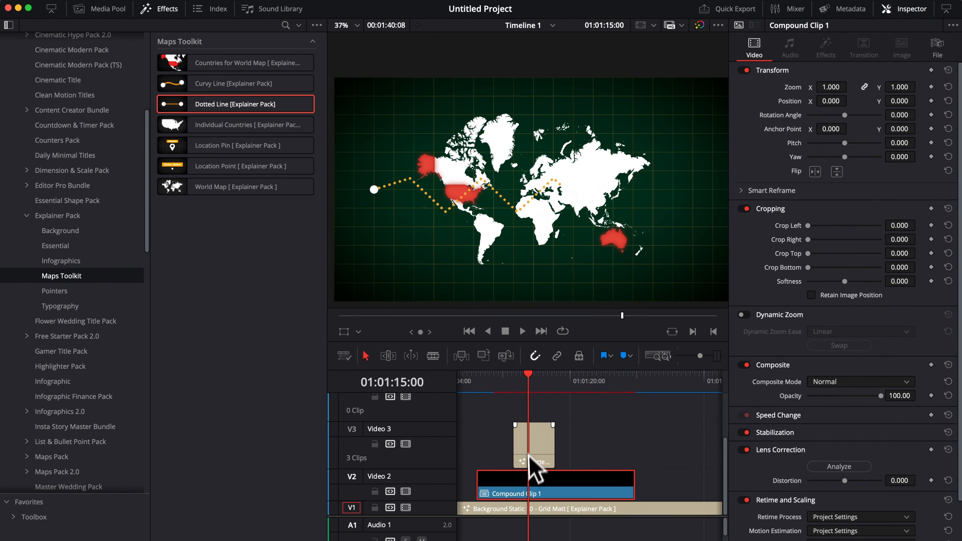
click(538, 451)
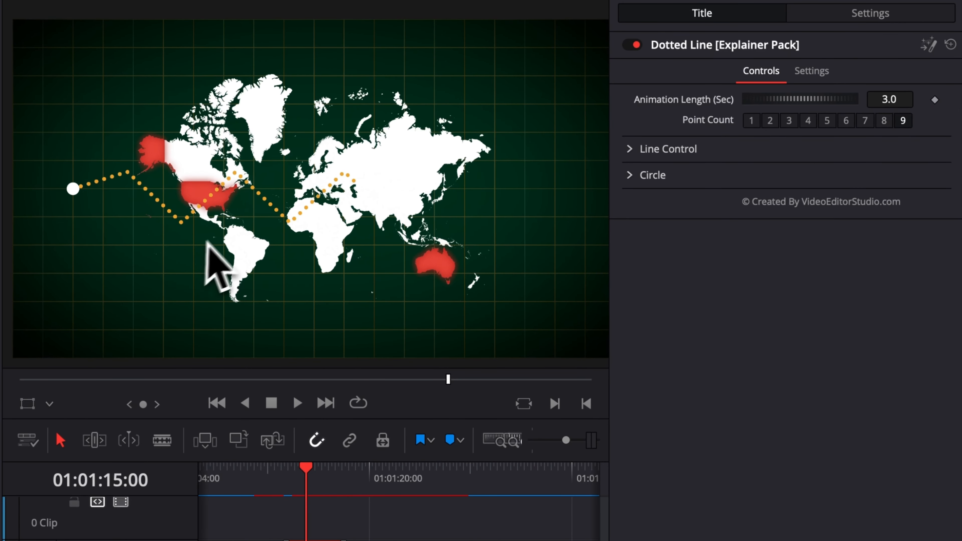
Set the Dotted Line's point count to 1, animation length to 1.0, Point 0 to 0.356, 0.471 and Point 1 to 0.694, 0.289.
click(771, 124)
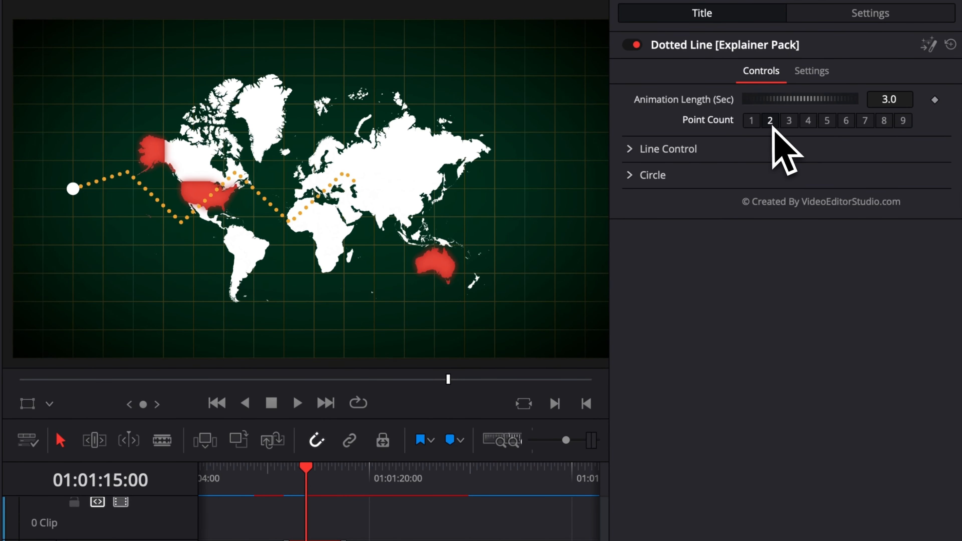
click(751, 121)
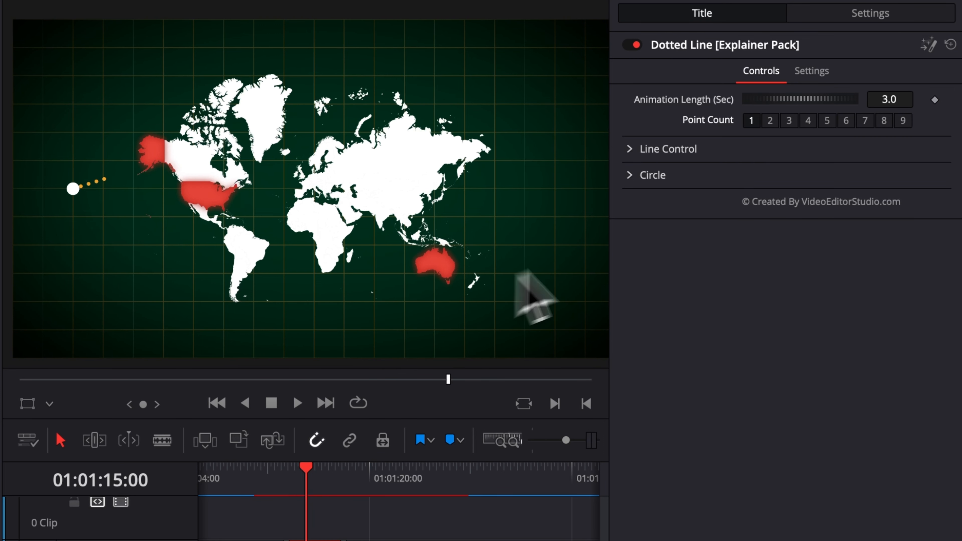
click(630, 149)
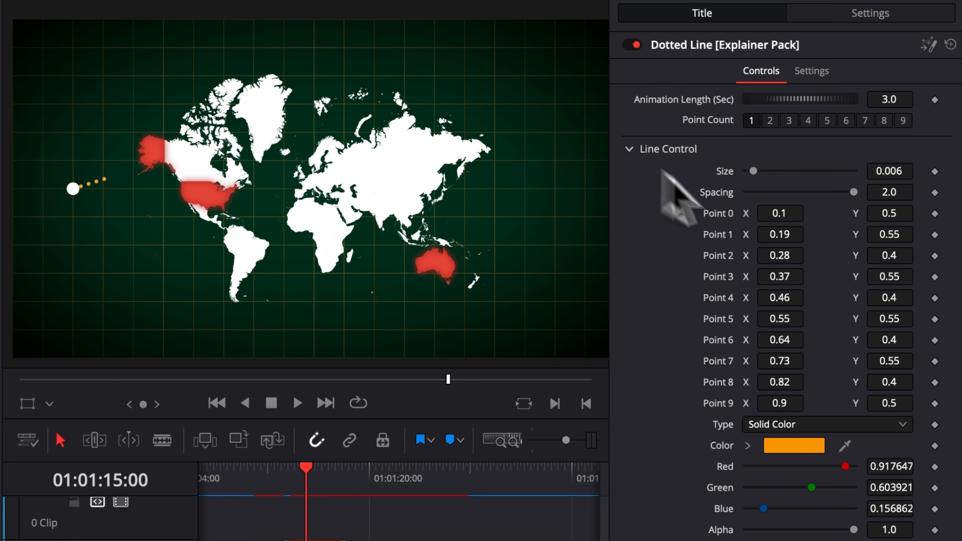
drag(786, 217, 816, 217)
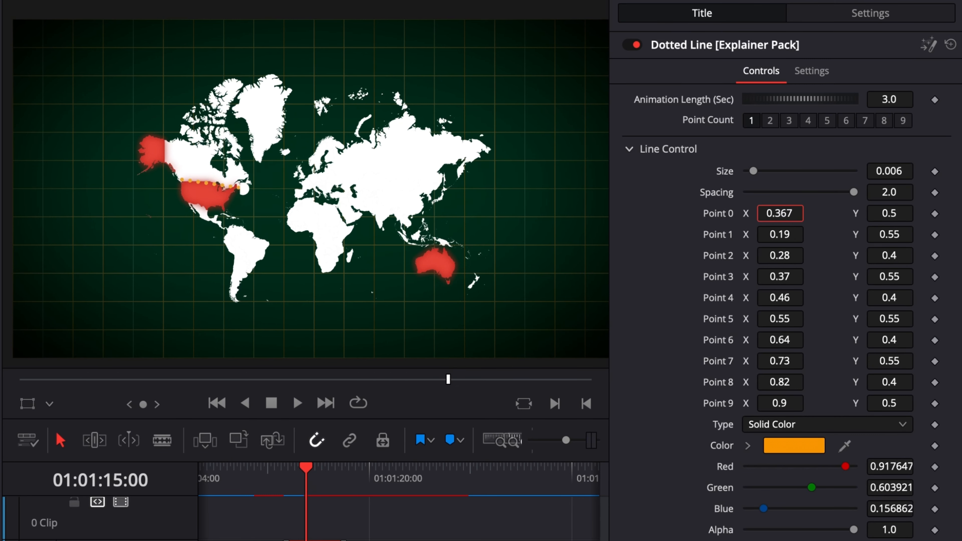
drag(890, 214, 883, 214)
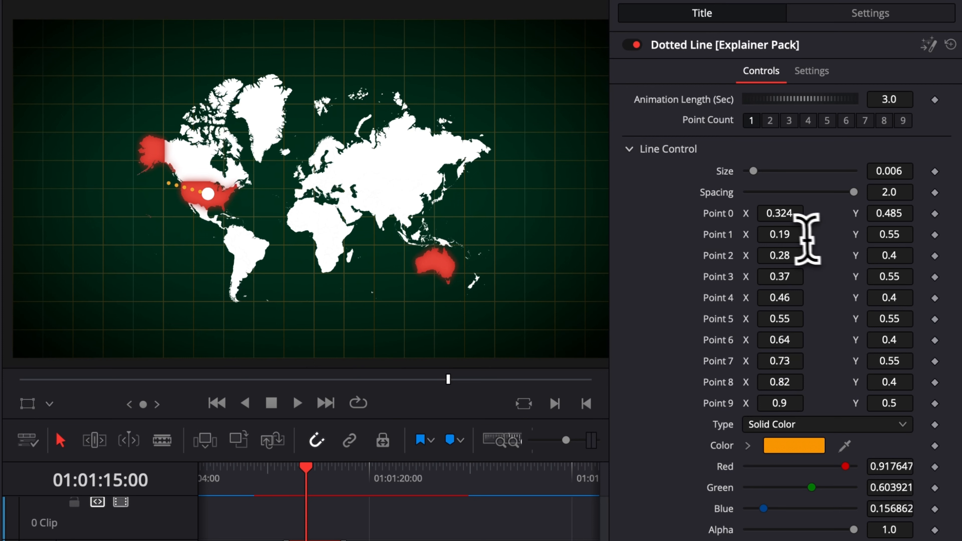
drag(781, 234, 808, 235)
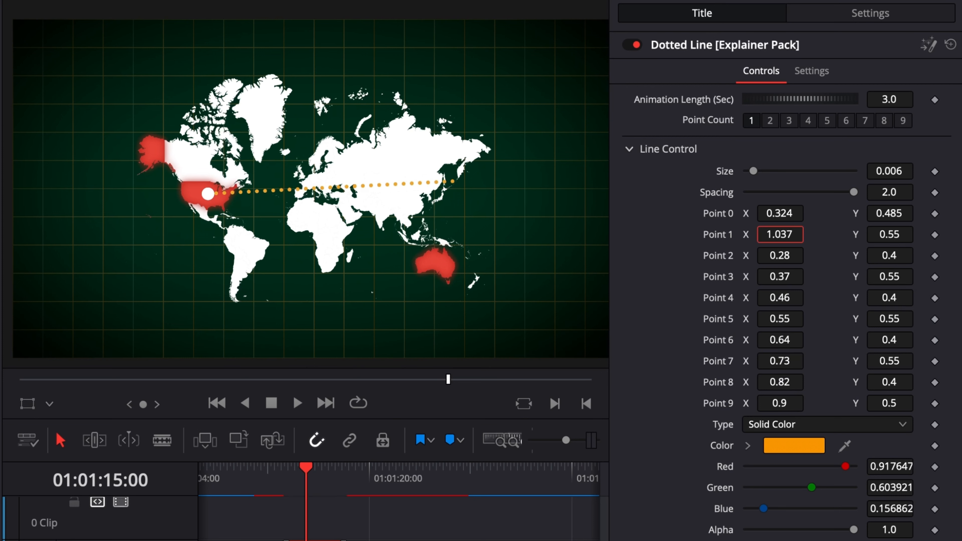
click(319, 475)
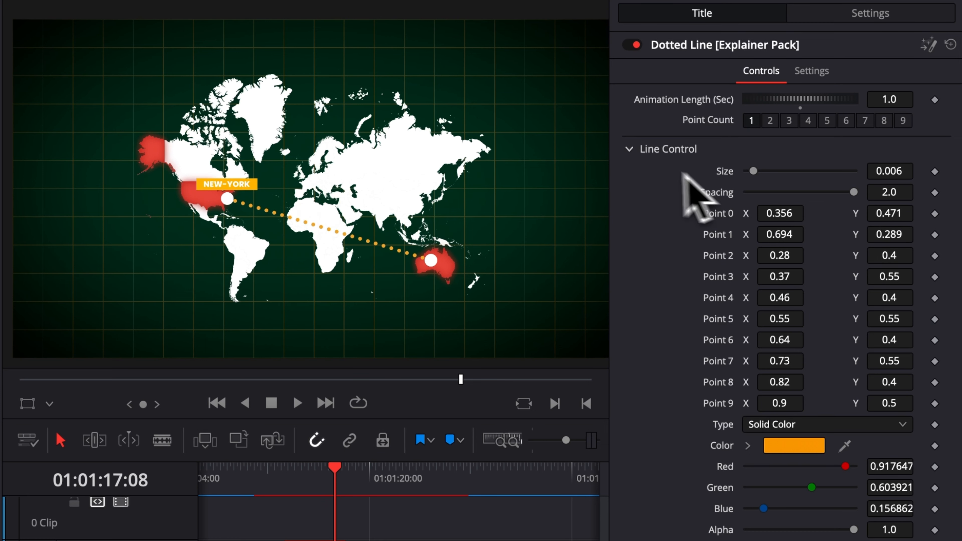
click(632, 149)
click(630, 175)
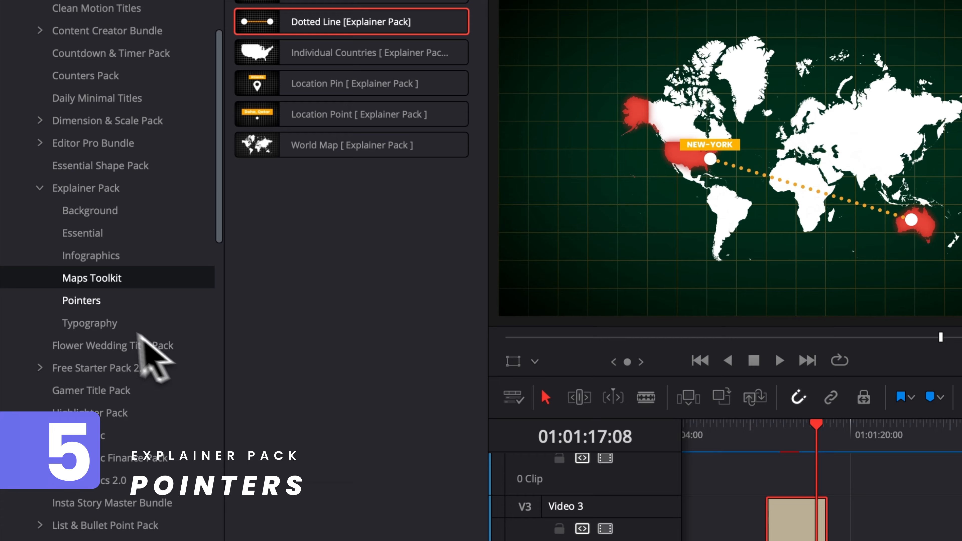
Add the Pointer 09 - Flexible Arrow title on the track above the Dotted Line clip and select it.
click(95, 301)
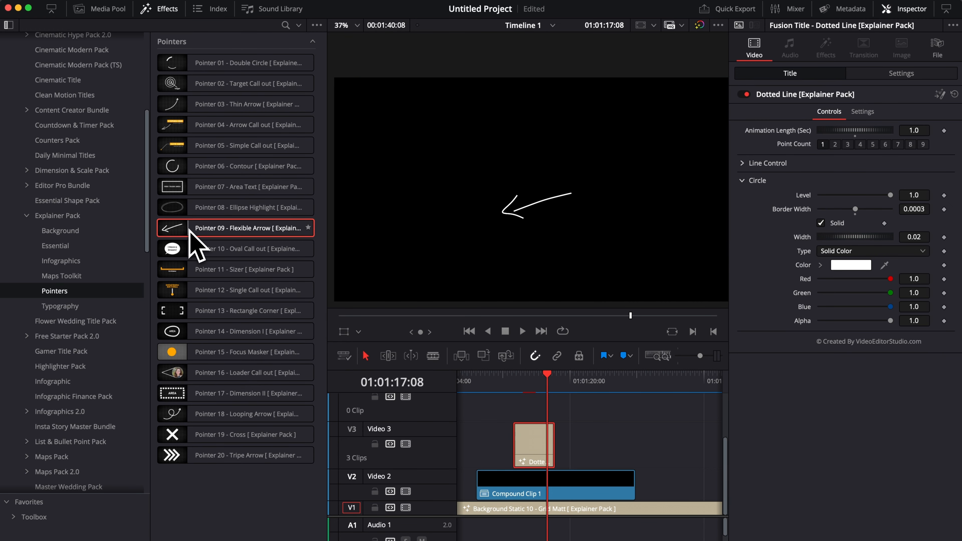
drag(189, 232, 549, 390)
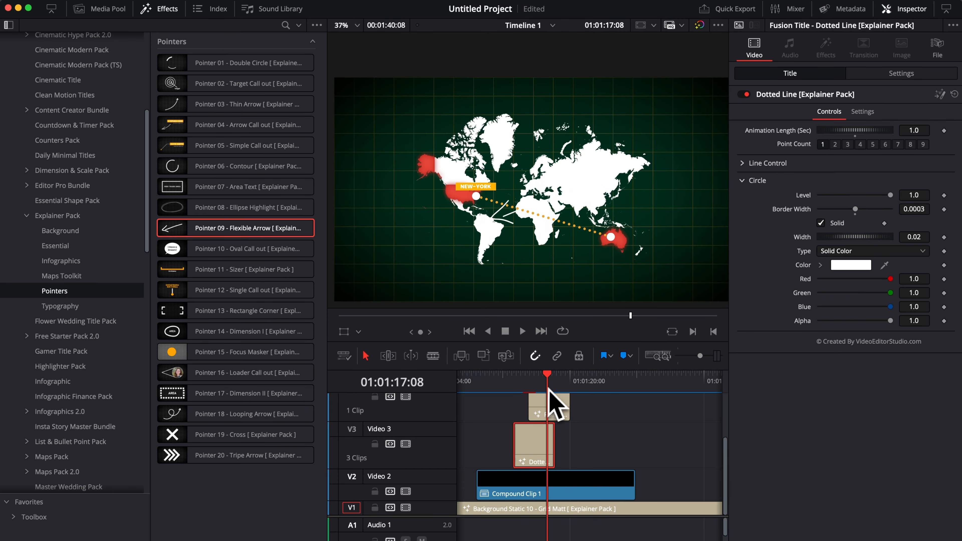
click(547, 406)
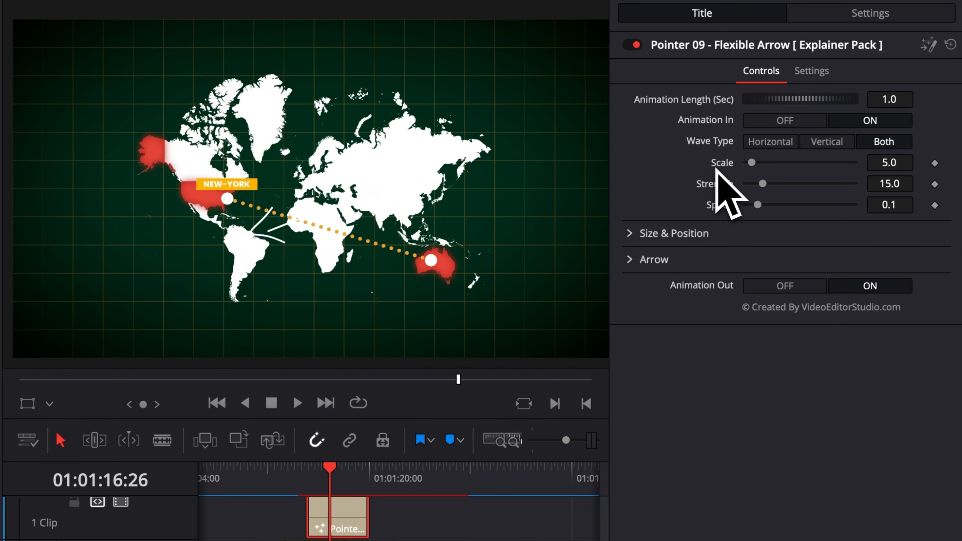
Point the flexible arrow at Australia with X offset 0.346 and Y offset -0.054, and play back its animation.
click(631, 233)
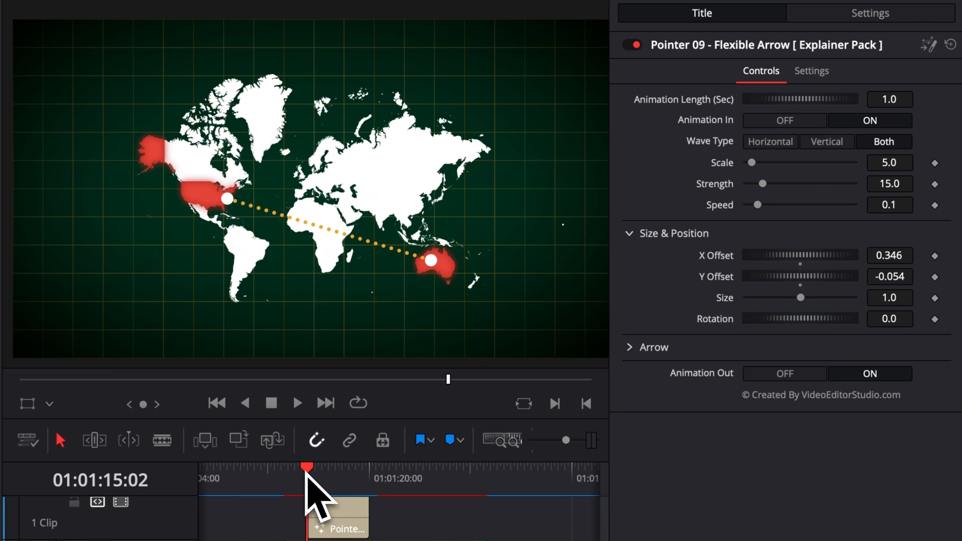
key(space)
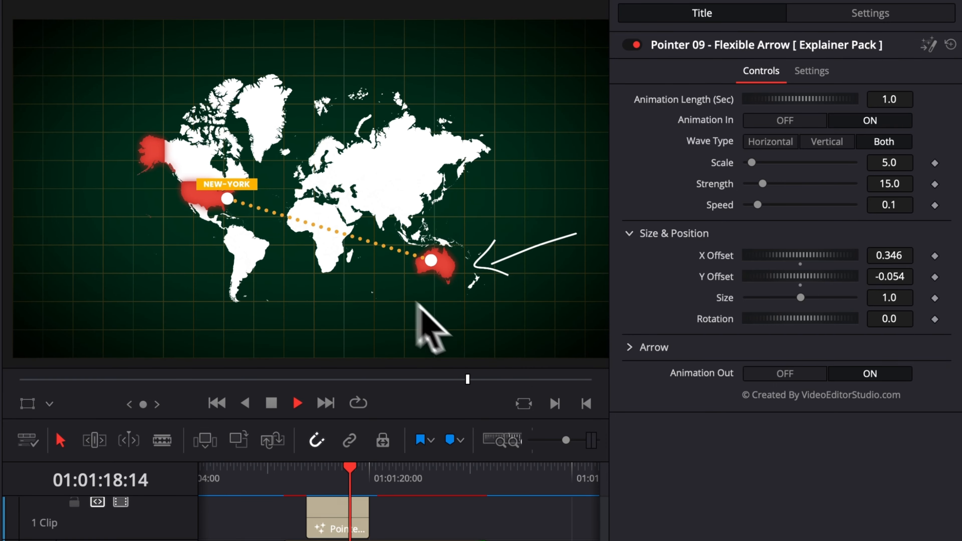
key(space)
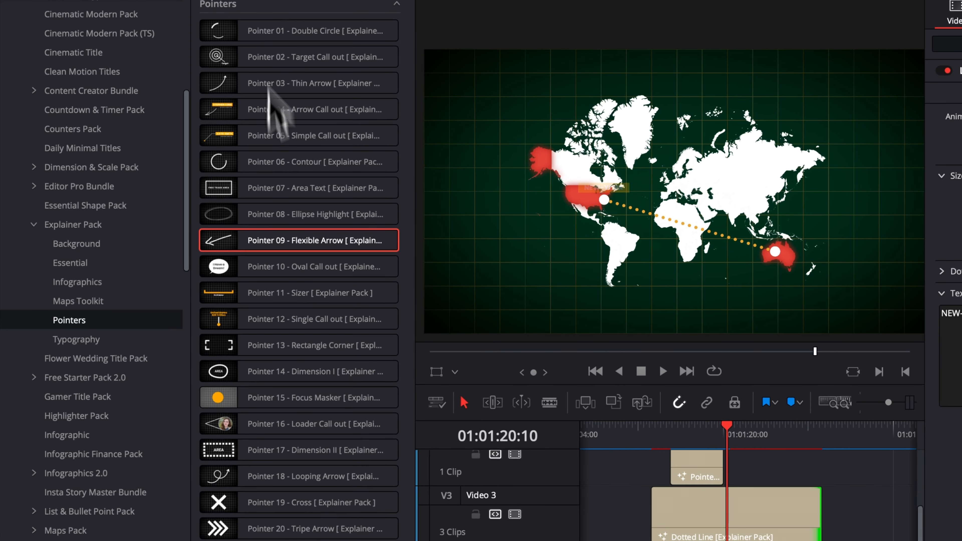
Reduce the heights of the Video 3, Video 4 and Video 5 tracks in the timeline.
click(273, 31)
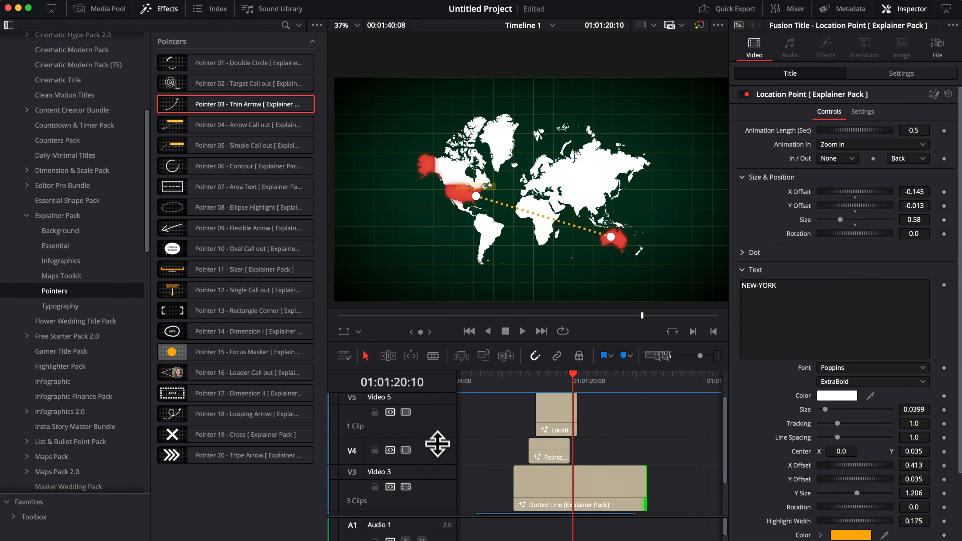
drag(438, 444, 433, 489)
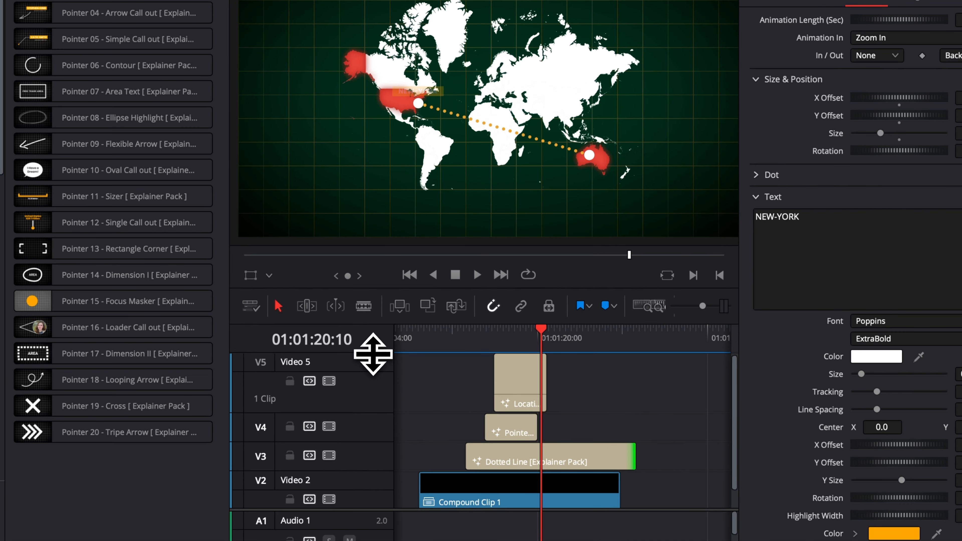
drag(439, 395, 439, 415)
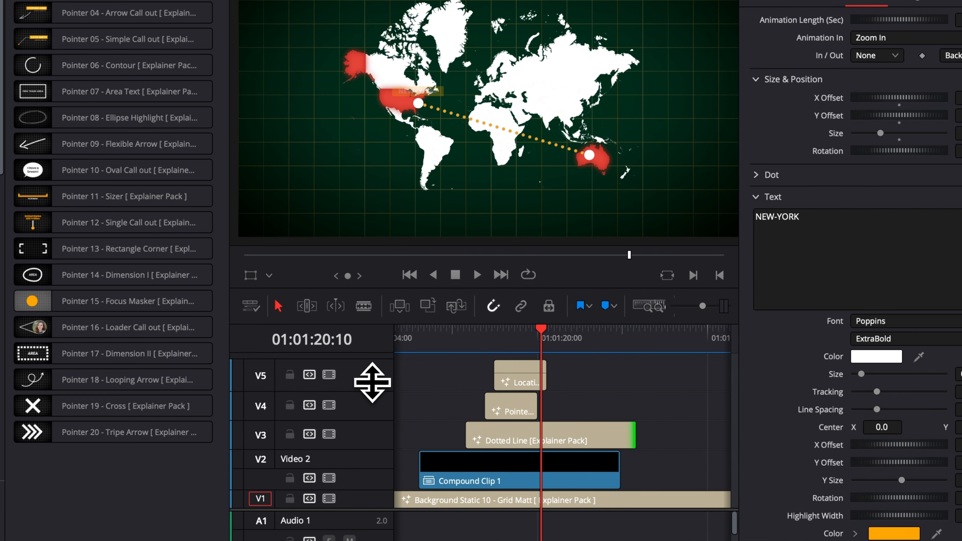
Add the Pointer 08 - Ellipse Highlight title above the Location Point clip and place it around NEW-YORK with X offset -0.175 and Y offset -0.017.
click(520, 337)
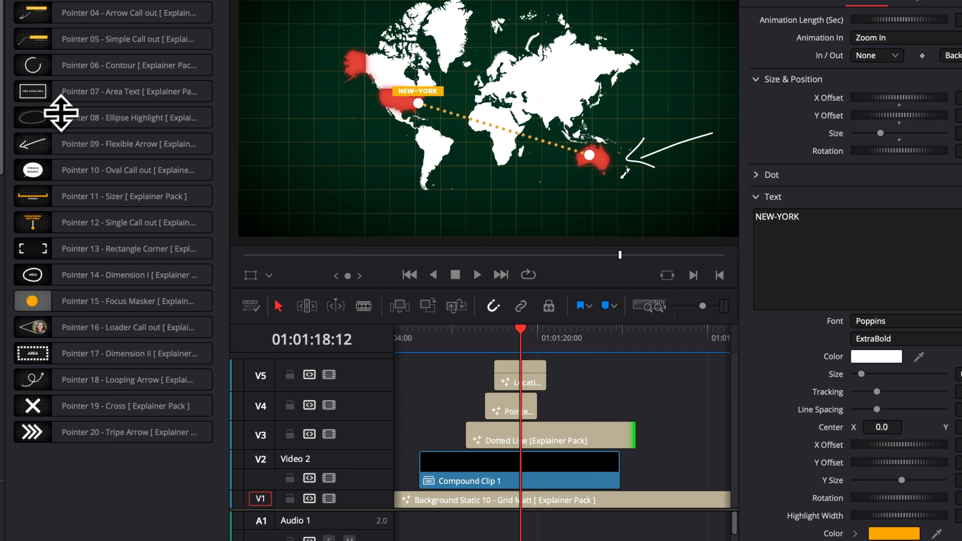
drag(60, 113, 579, 384)
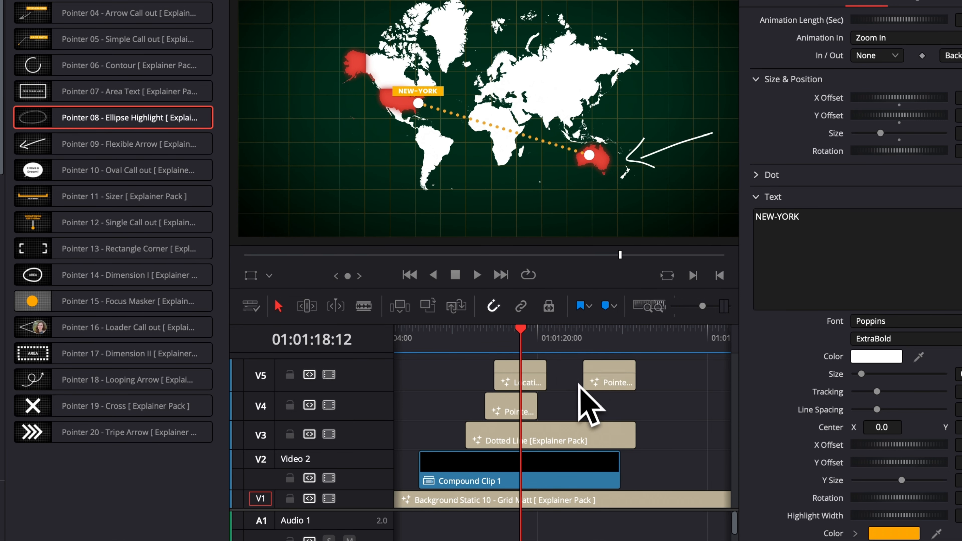
click(616, 376)
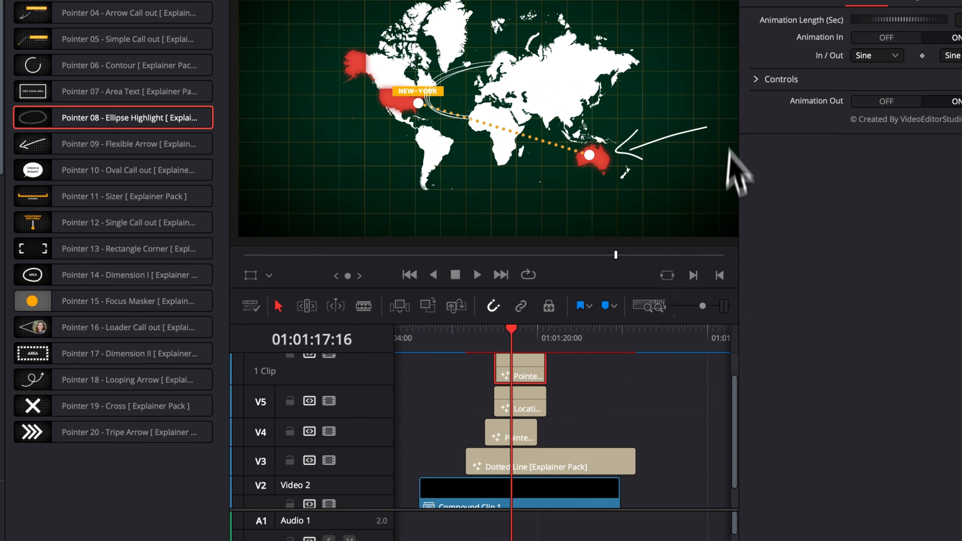
click(755, 77)
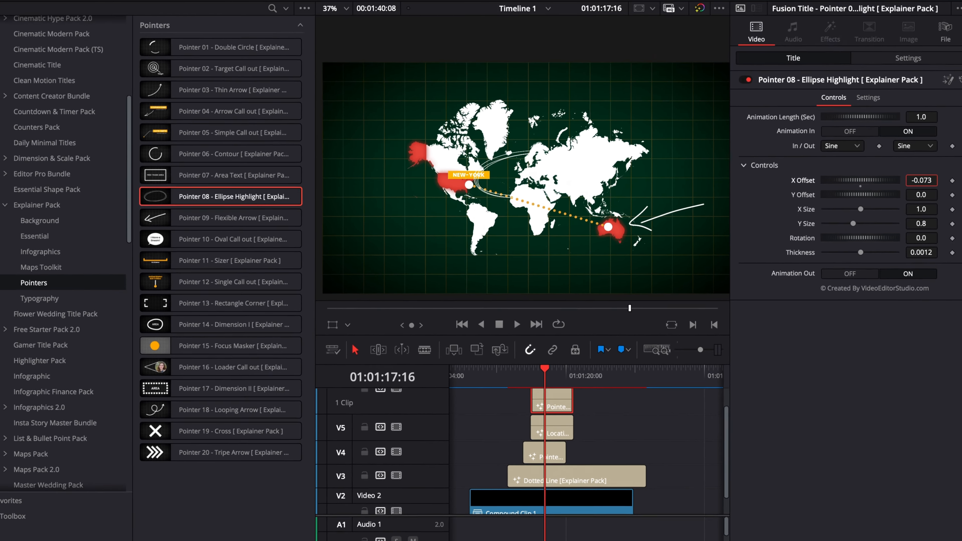
click(497, 340)
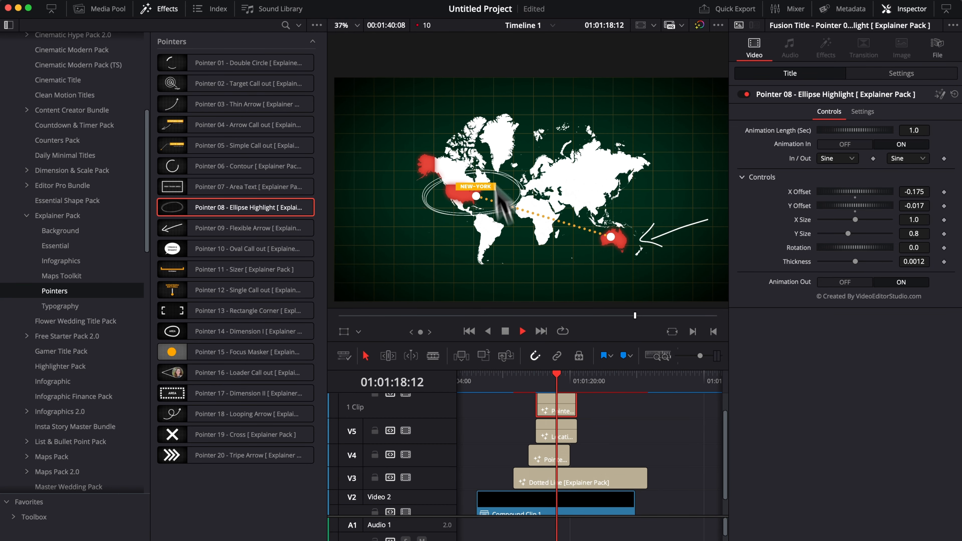
Check which render cache mode is active for playback.
click(328, 5)
mouse_move(363, 77)
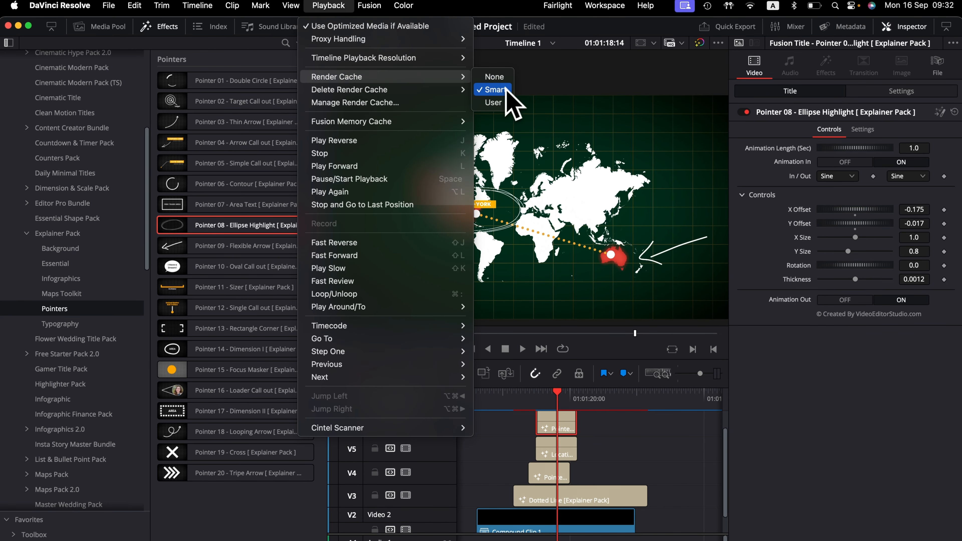
click(616, 414)
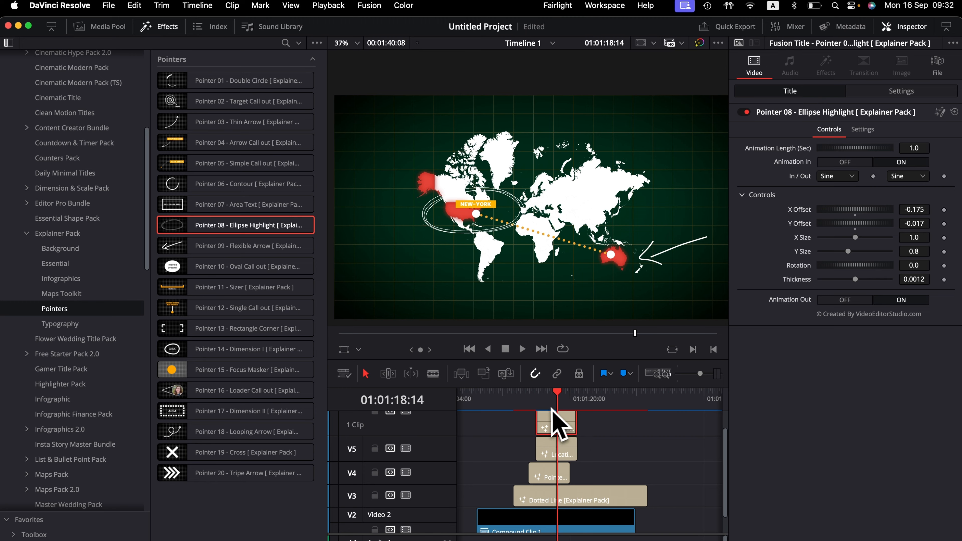
Play back the world map section to review the ellipse highlight, arrow and dotted line animations.
key(space)
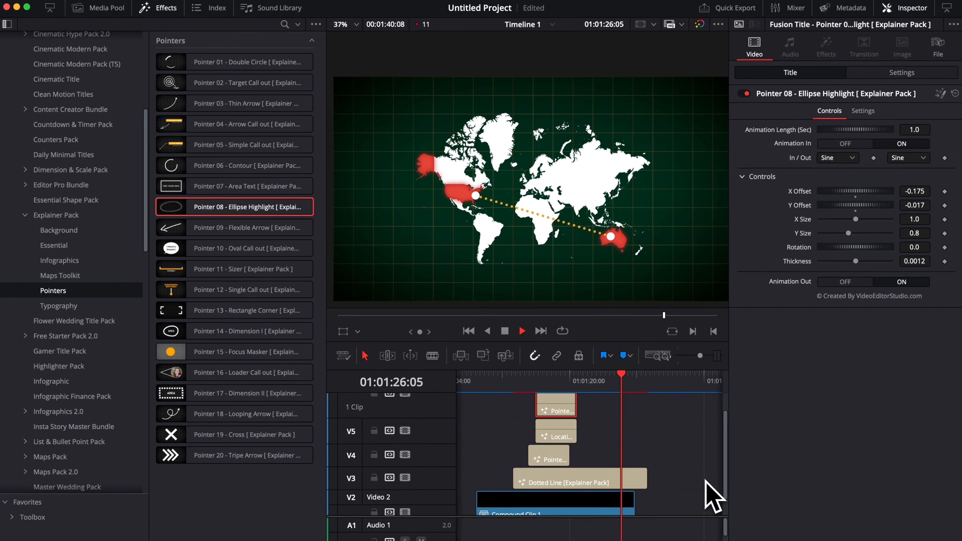
click(496, 371)
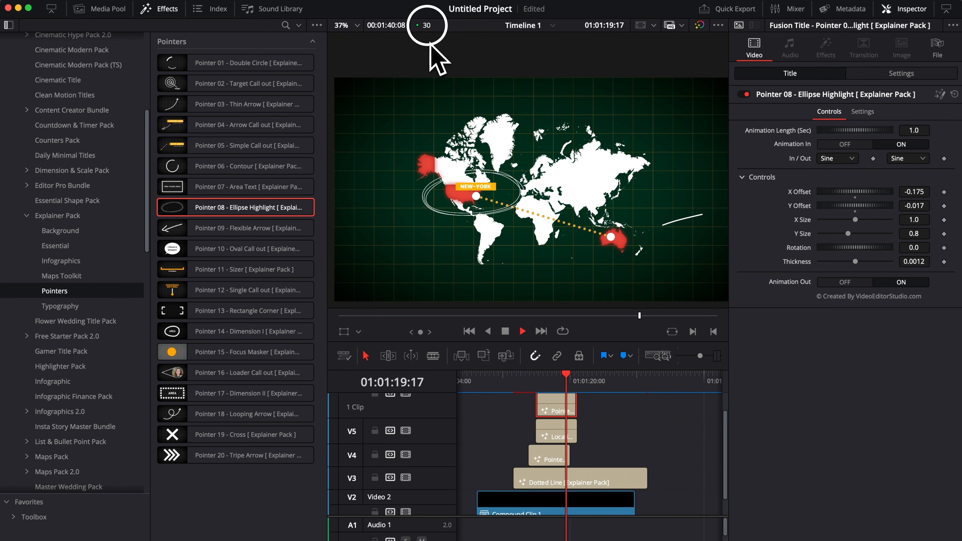
key(space)
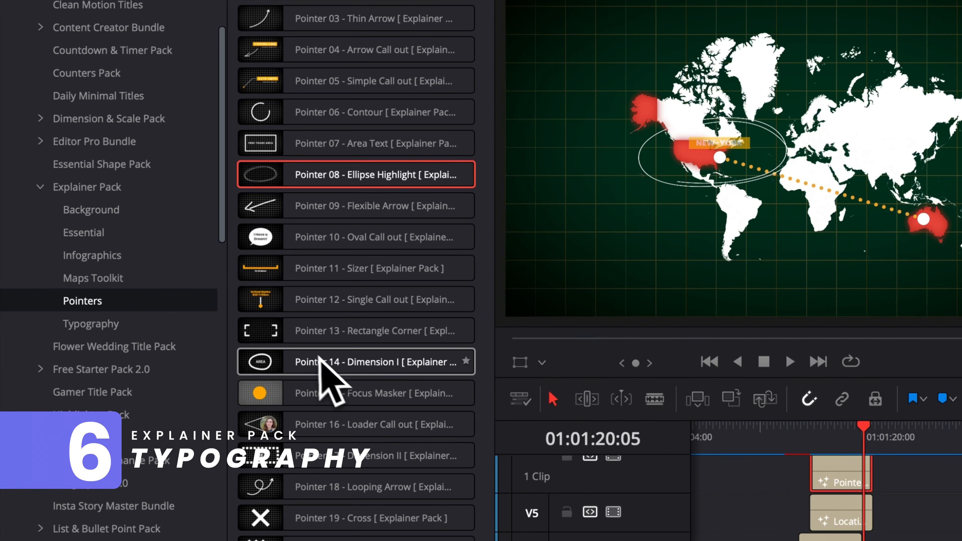
Add the Typography 07 - Article title to the Video 2 track after Compound Clip 1 and play back its animation.
click(120, 326)
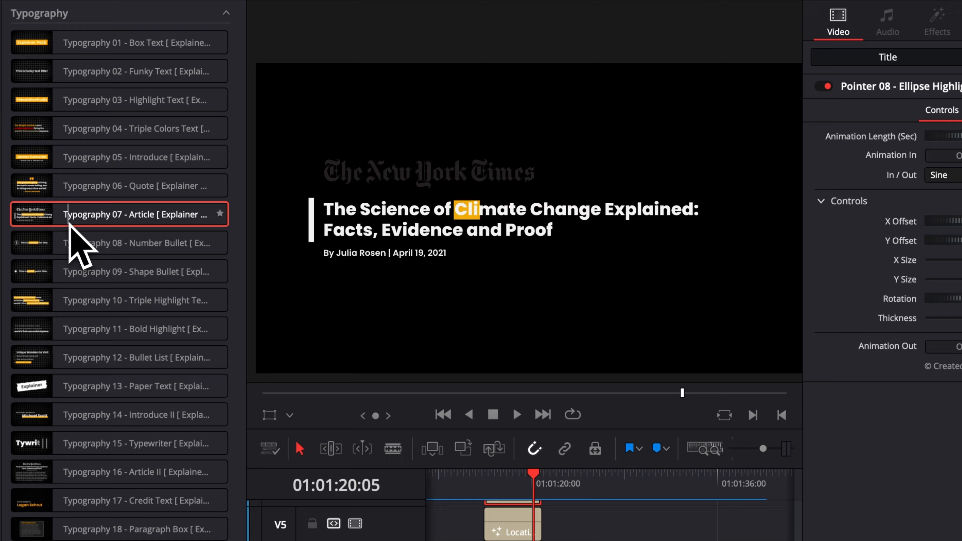
drag(70, 224, 659, 487)
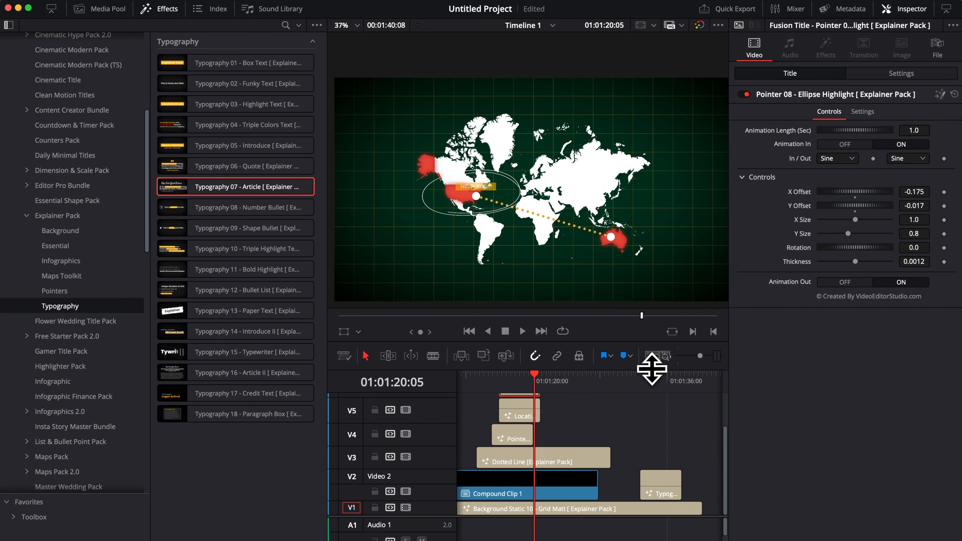
click(656, 377)
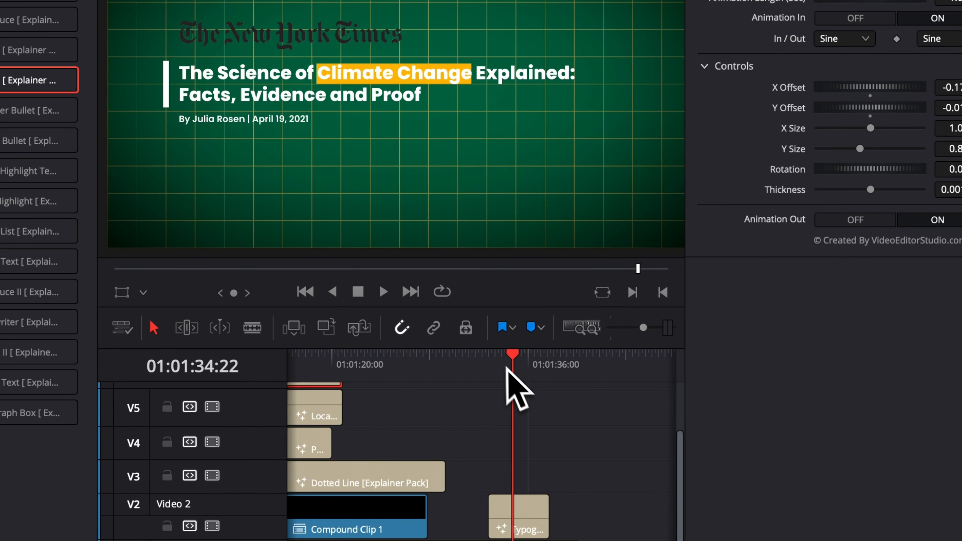
click(494, 359)
key(space)
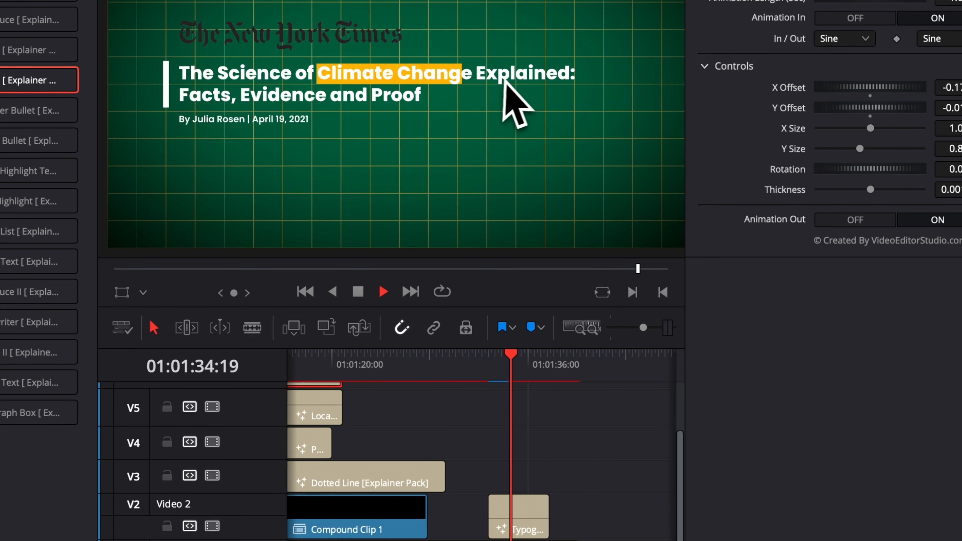
key(space)
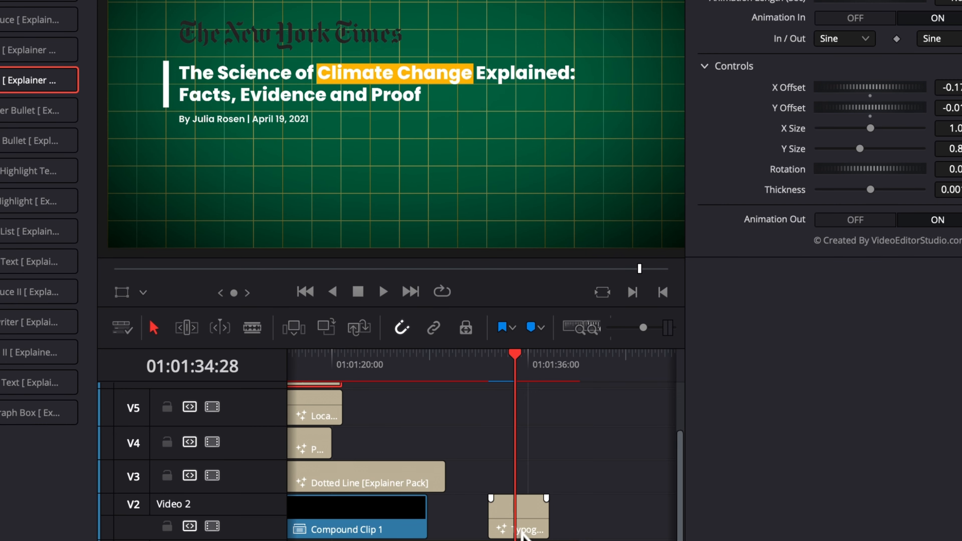
Examine the Text, Icon and Logo settings of the Article title clip.
click(521, 530)
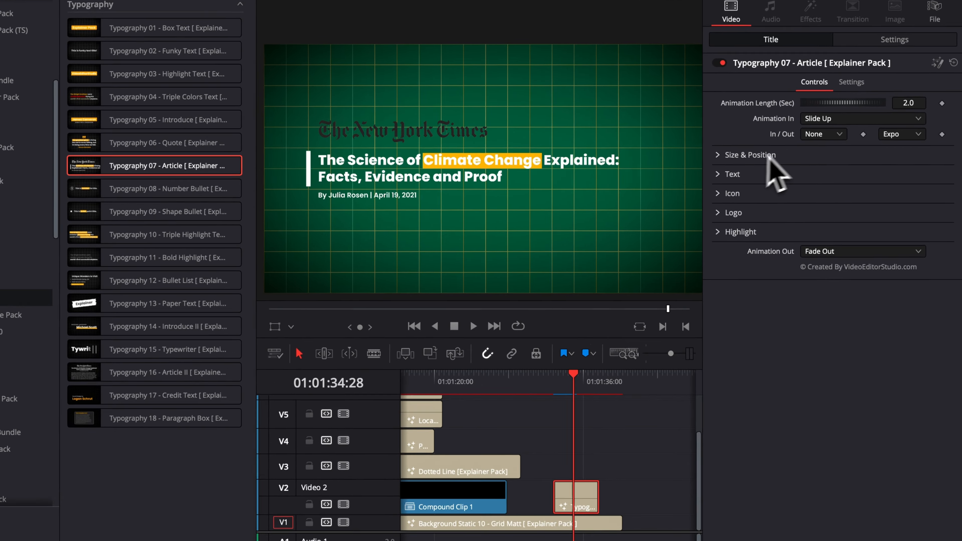
click(711, 110)
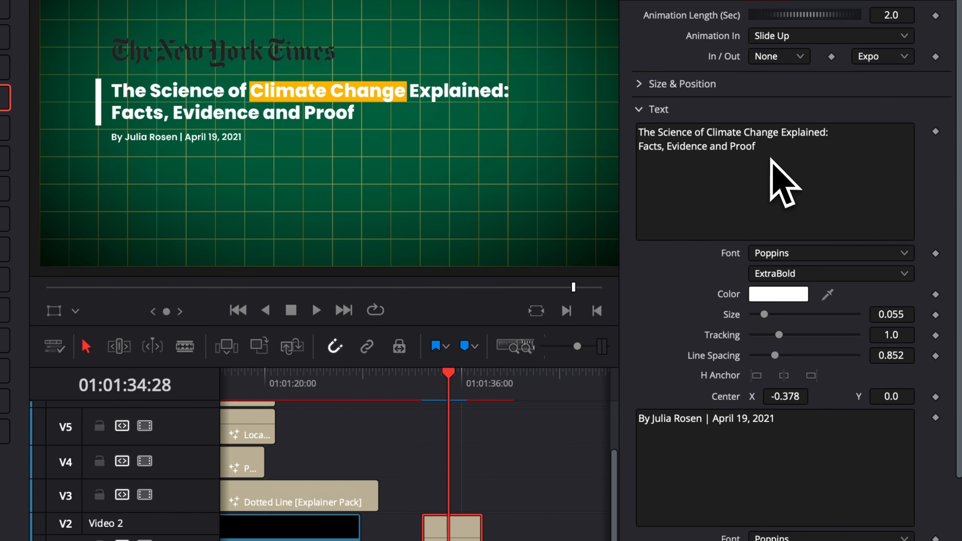
click(641, 110)
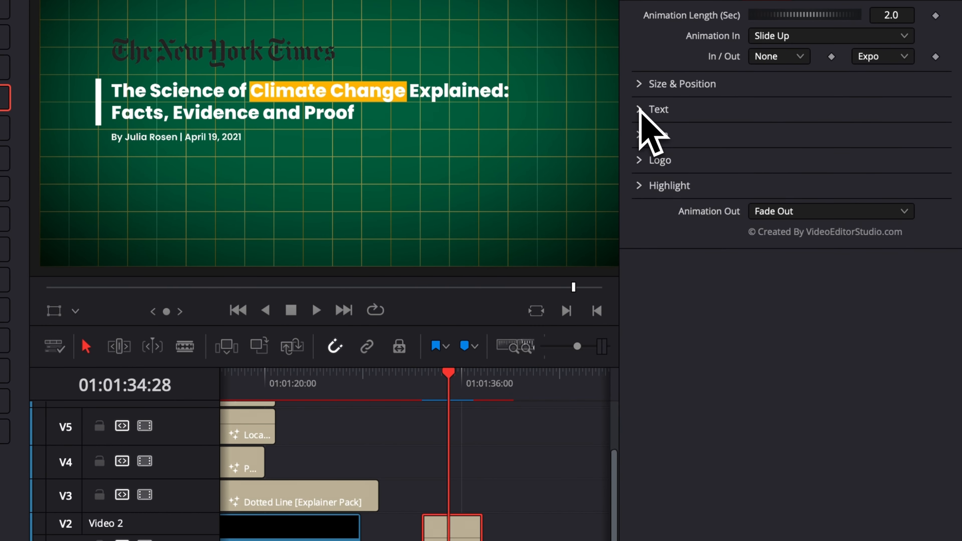
click(644, 152)
click(648, 159)
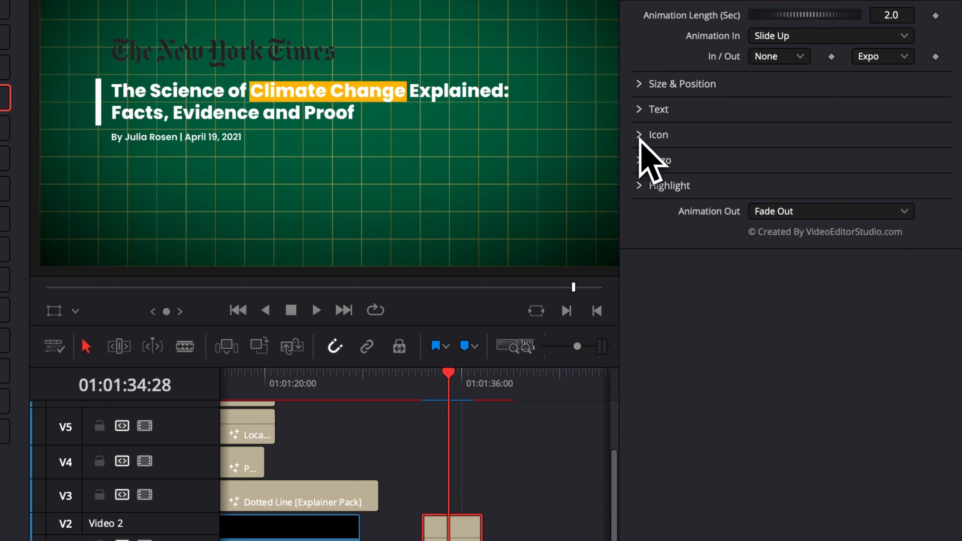
click(640, 161)
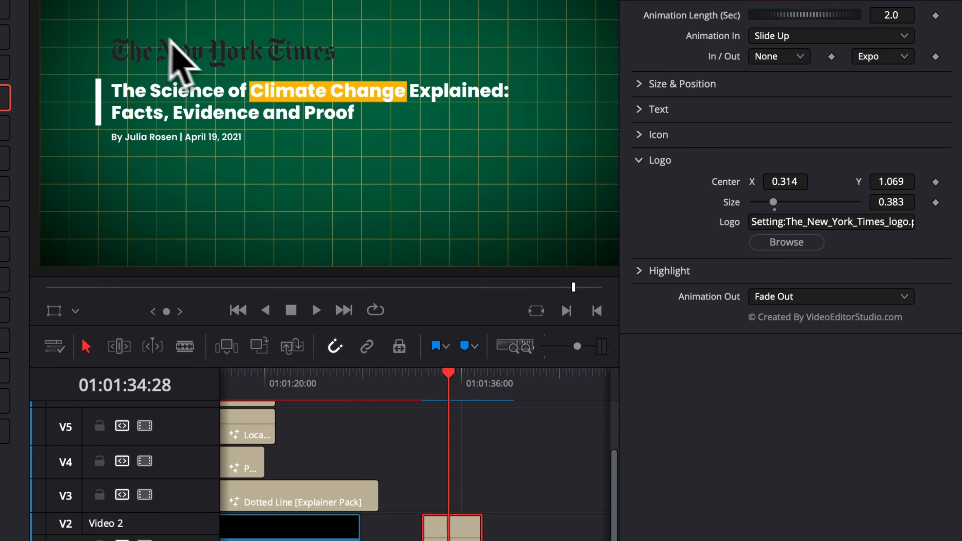
click(643, 161)
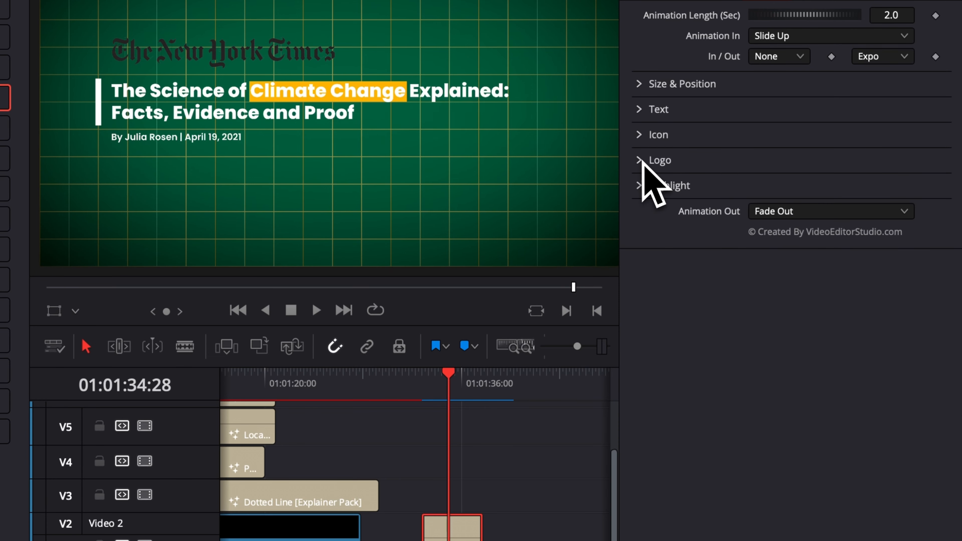
Shift the Article title's highlight to X offset 0.179 and set its highlight width to 0.428.
click(642, 188)
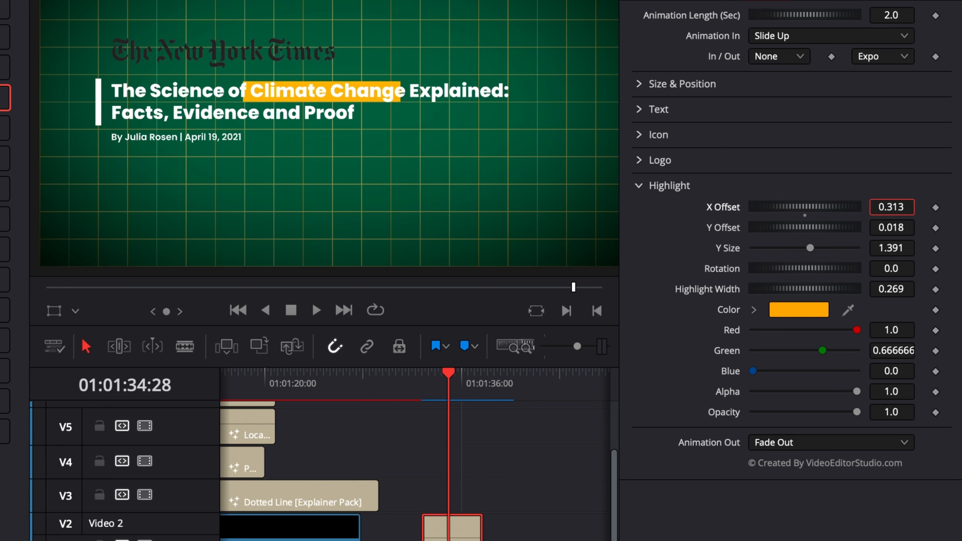
drag(892, 208, 877, 207)
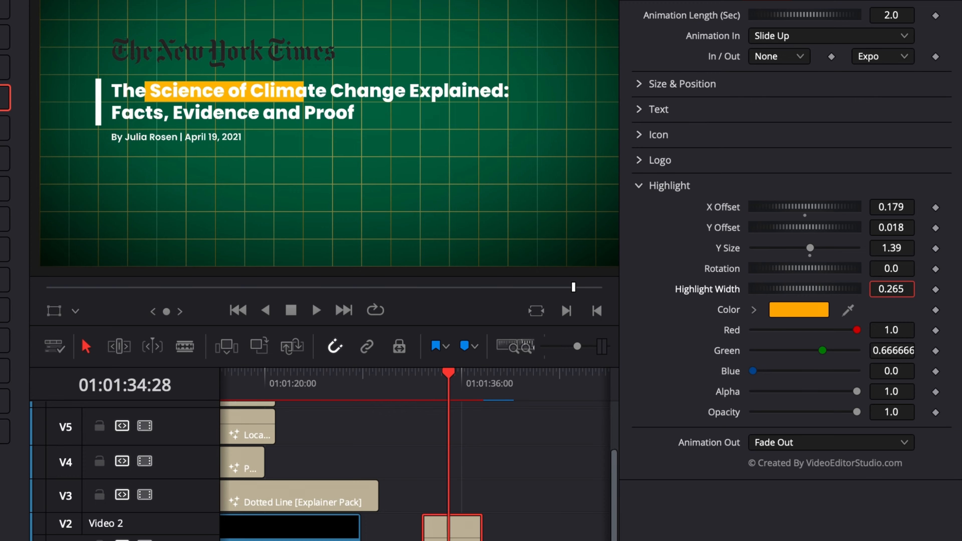
drag(892, 289, 898, 289)
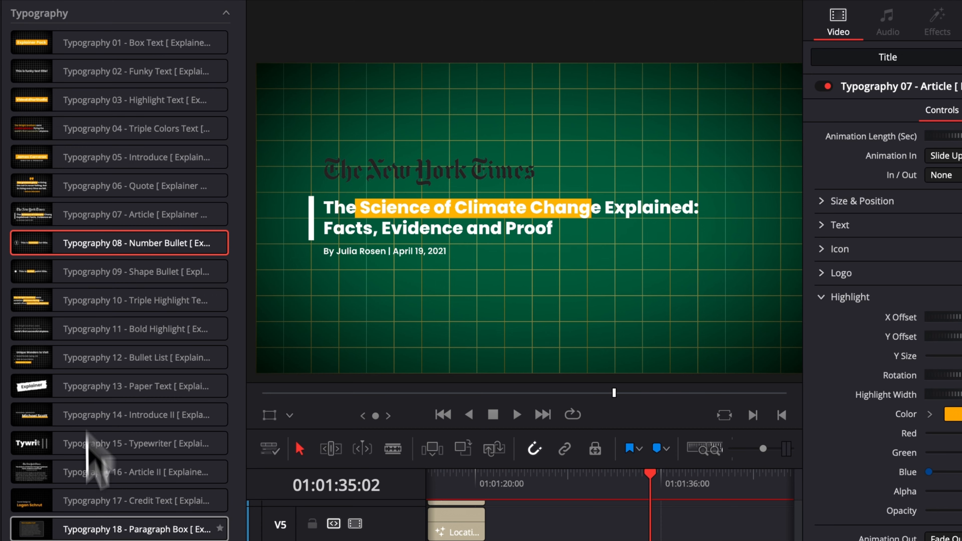
Preview other Typography titles such as the Number Bullet, and look through the whole Explainer Pack title collection.
mouse_move(33, 159)
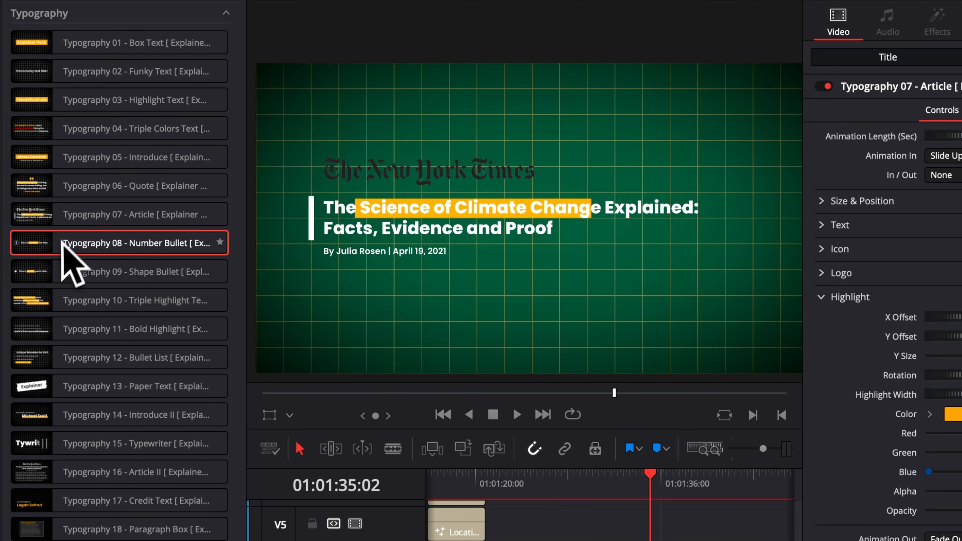
mouse_move(21, 244)
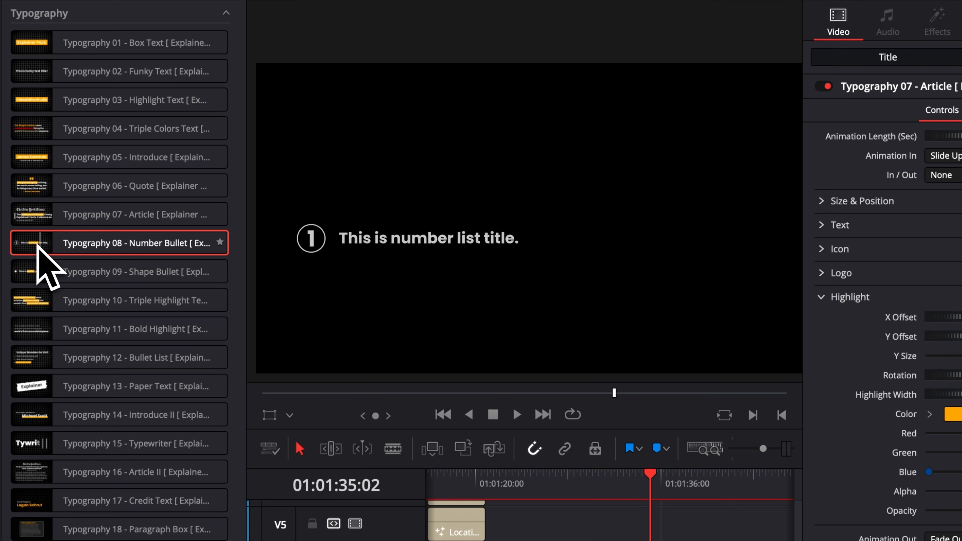
mouse_move(34, 302)
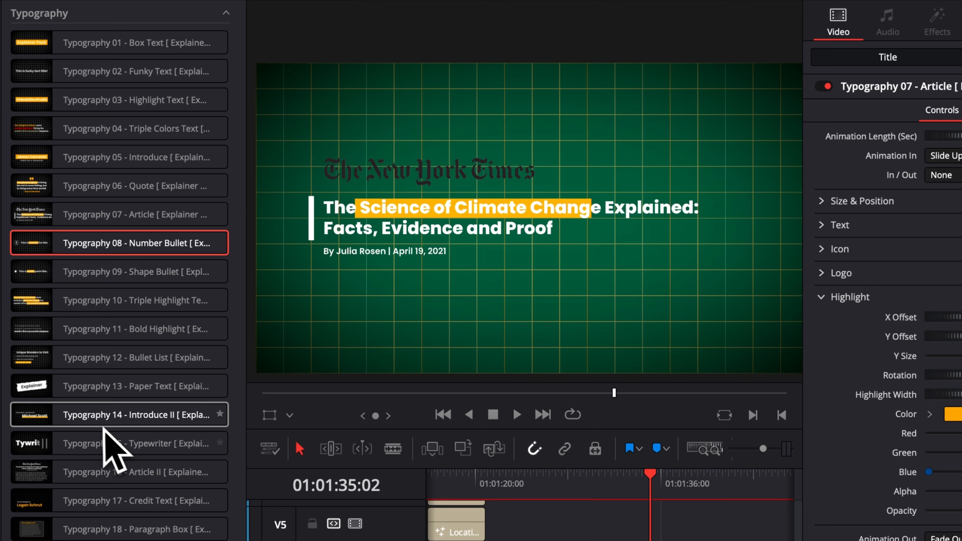
mouse_move(80, 419)
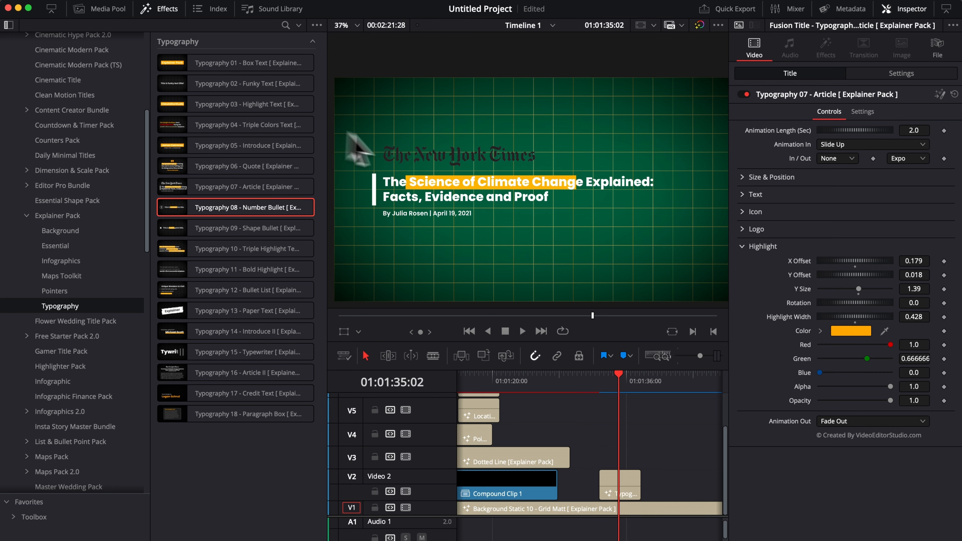
click(76, 228)
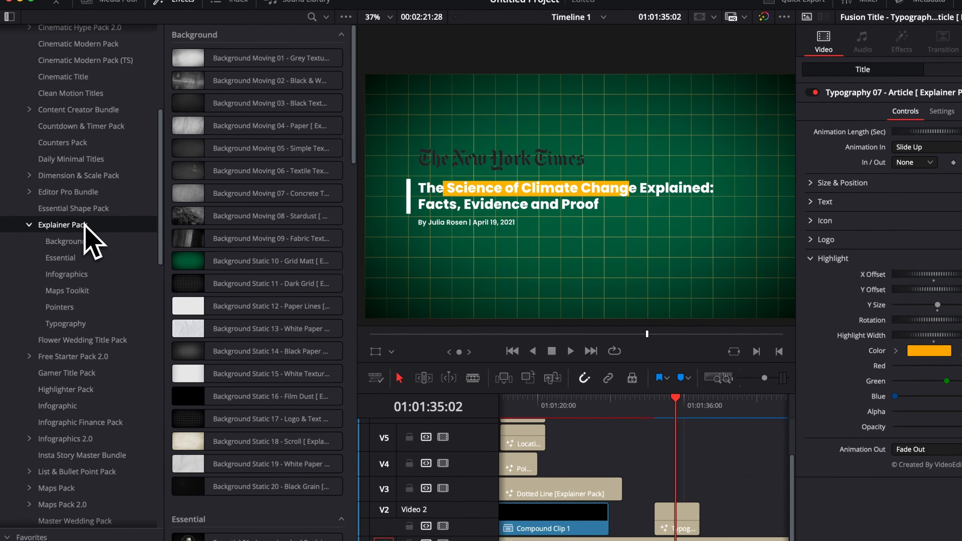
scroll(318, 360, down, 20)
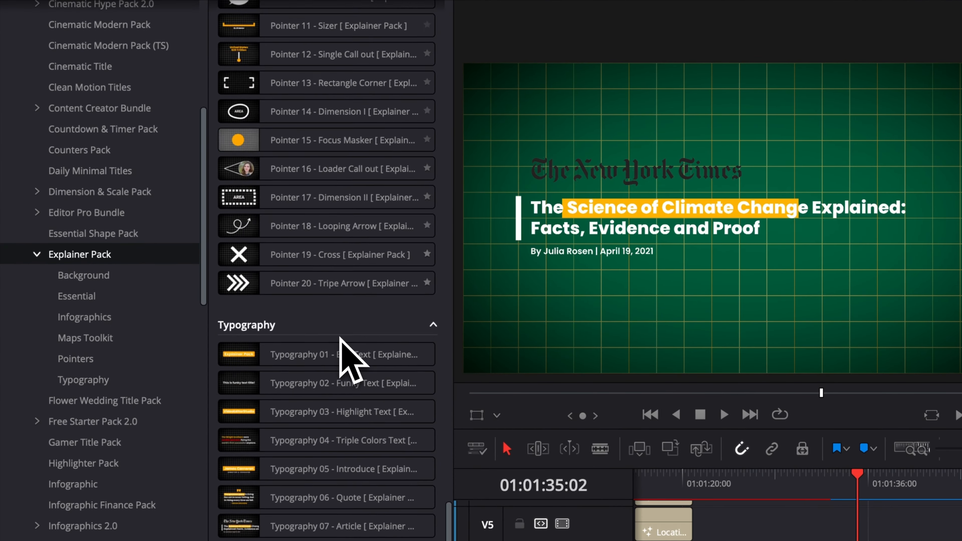
scroll(355, 301, up, 20)
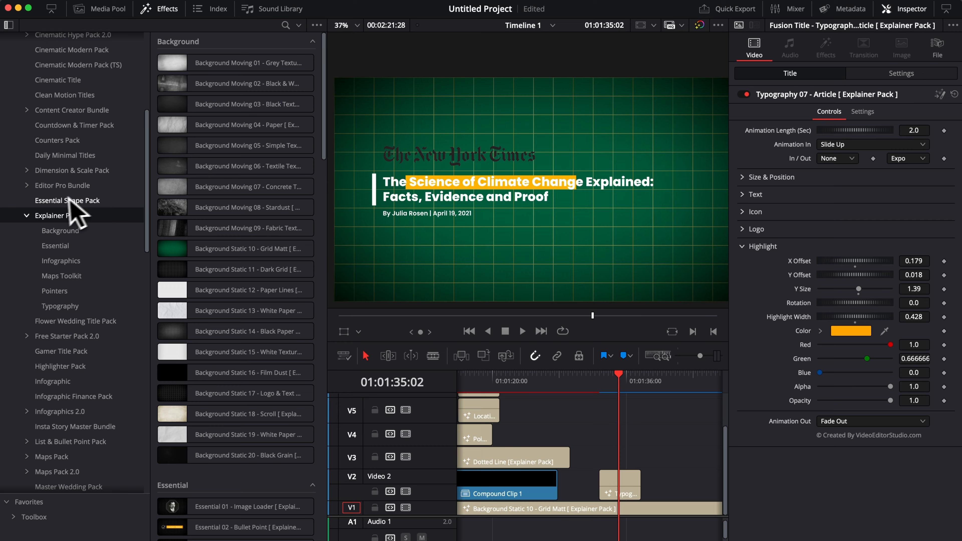
Collapse the titles category and display the Explainer Pack collection among the Video Editor Studio effects.
scroll(63, 199, up, 10)
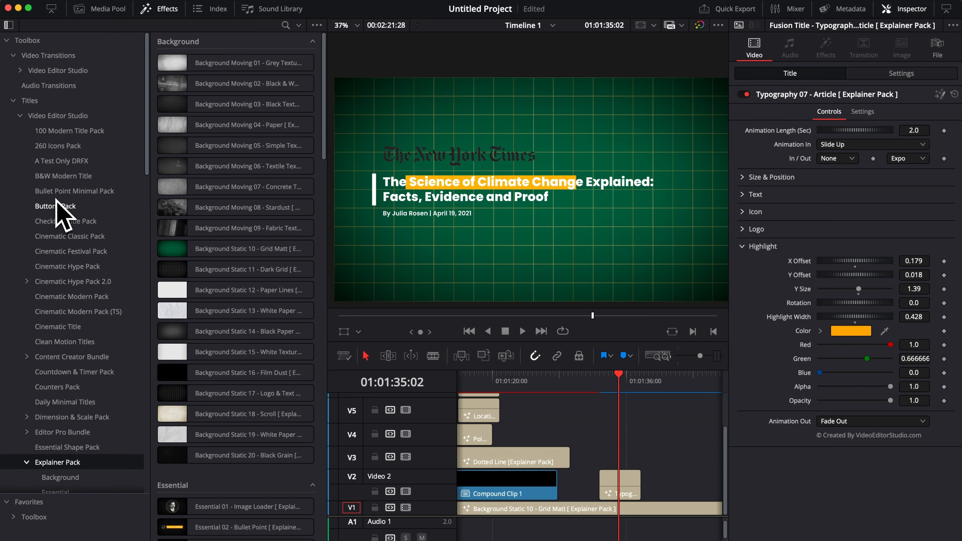
click(13, 101)
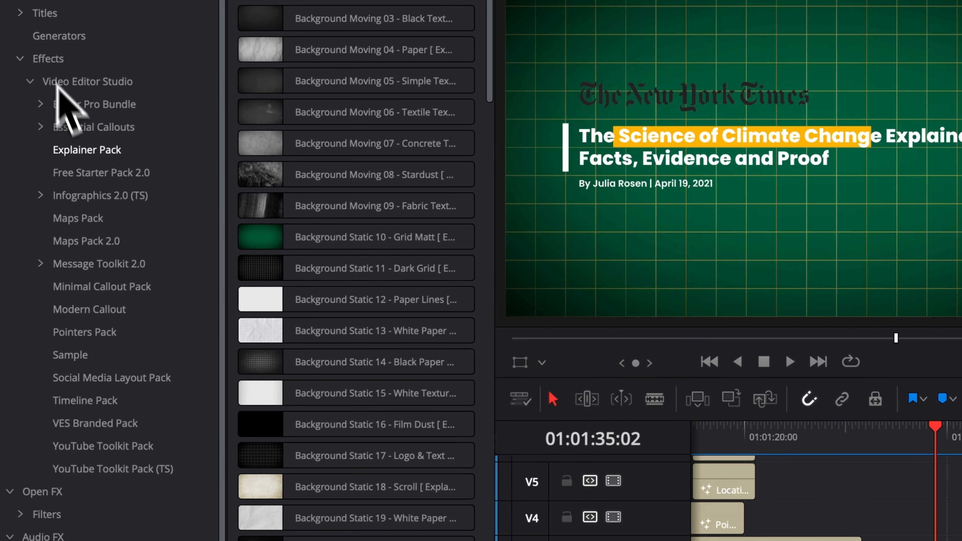
click(54, 191)
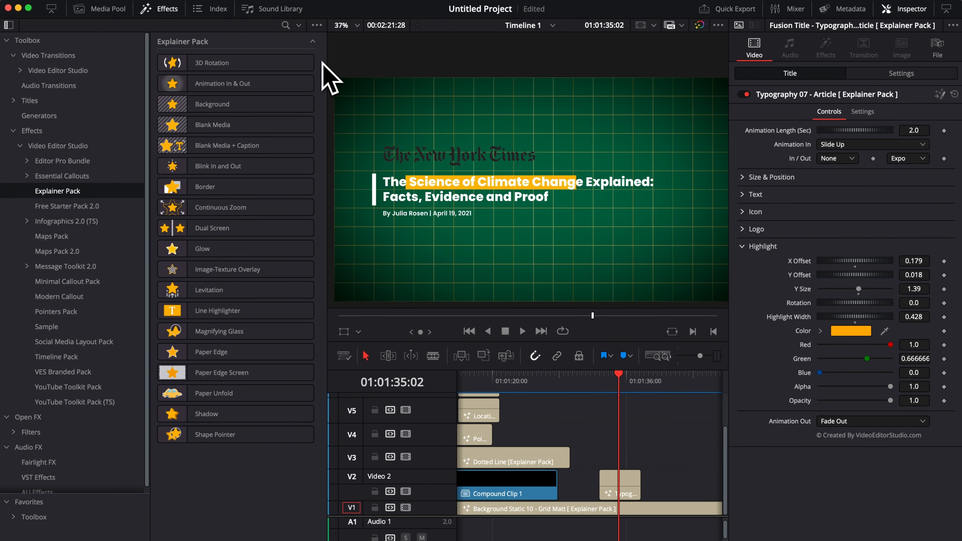
Place the rocket-lunch.png image on Video 2 after the Article title, over the grid background, and set its zoom to 0.570.
scroll(626, 453, right, 5)
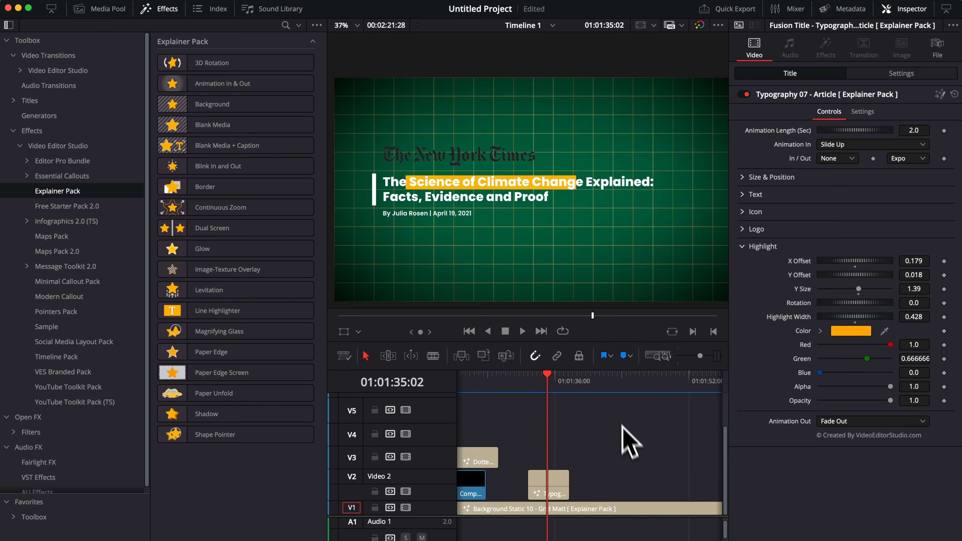
drag(598, 383, 606, 386)
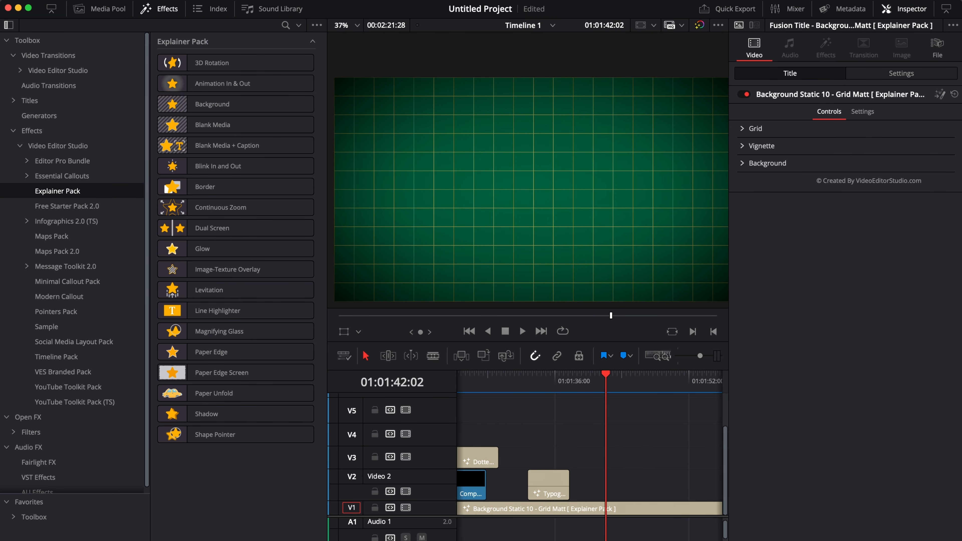
click(743, 540)
drag(746, 509, 627, 489)
click(634, 388)
drag(634, 389, 636, 388)
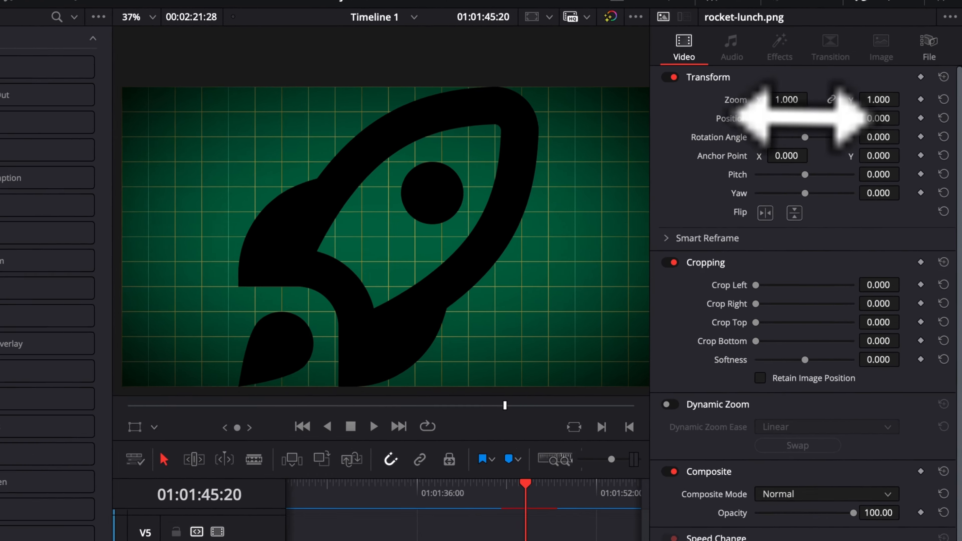
drag(844, 89, 829, 89)
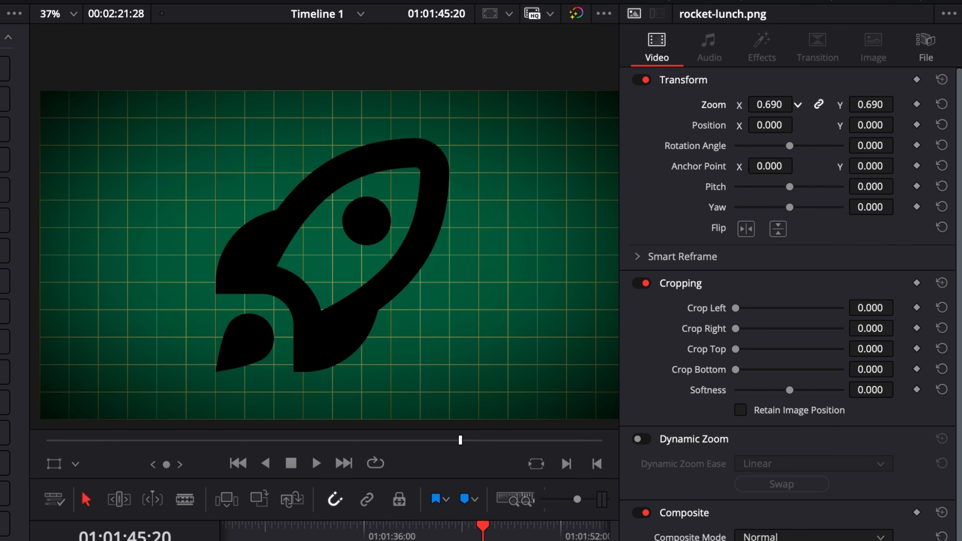
drag(769, 105, 760, 105)
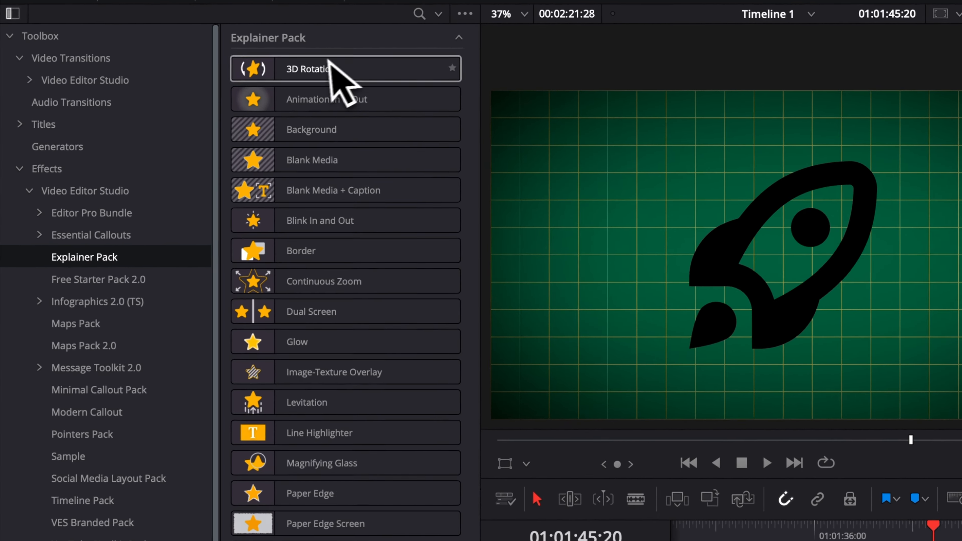
Try applying the 3D Rotation effect to the Article title and rocket-lunch.png clips, and undo the last application.
drag(224, 63, 612, 441)
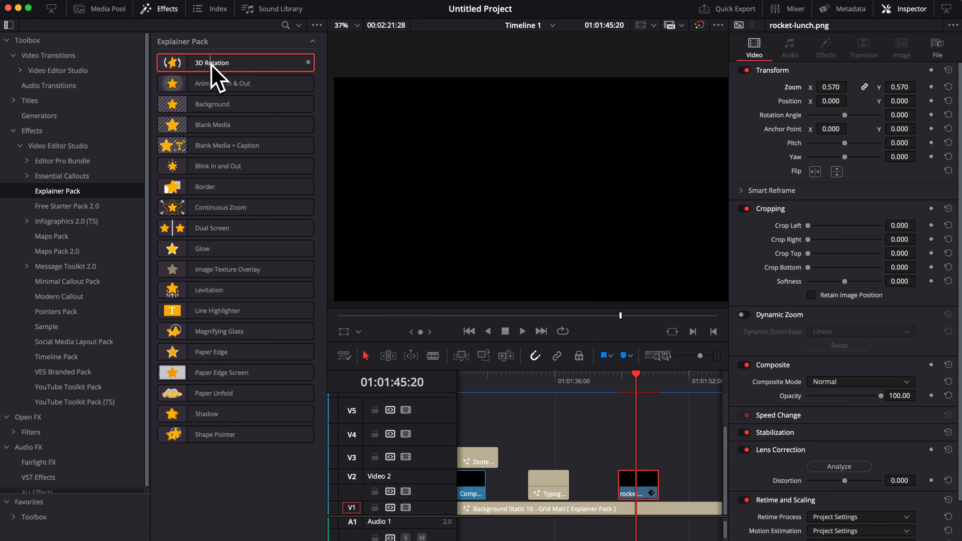
drag(211, 65, 555, 490)
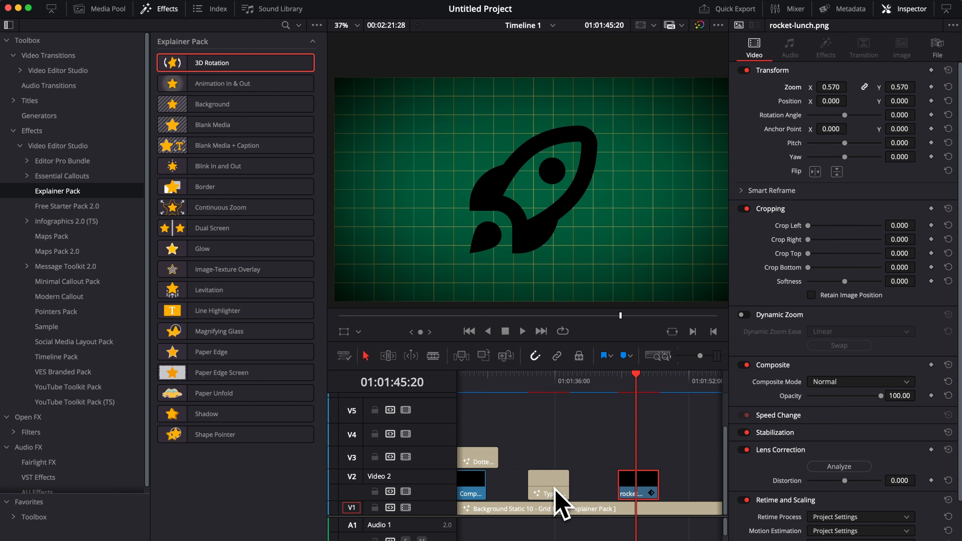
drag(220, 64, 639, 487)
key(super+z)
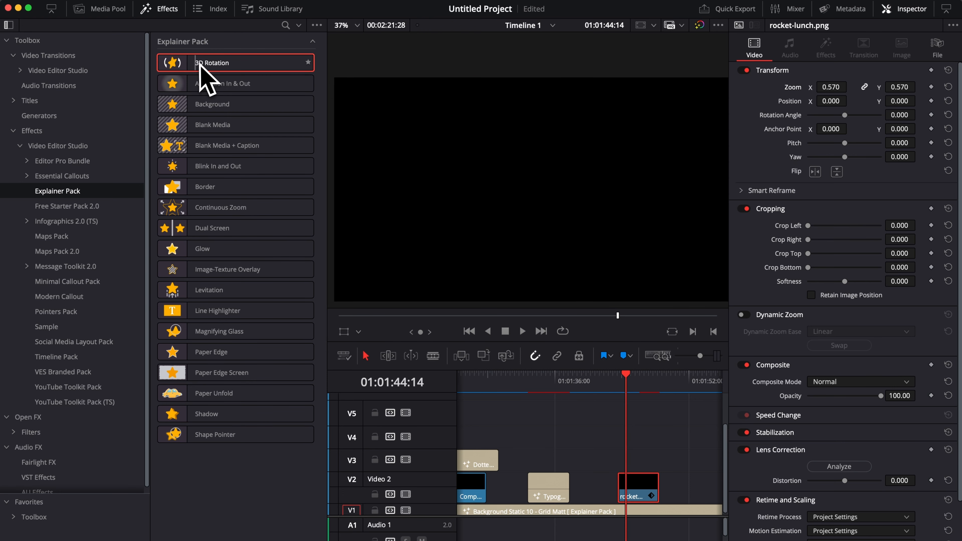
Try the 3D Rotation effect on the rocket-lunch.png clip, setting Z Move to 0.94, X to -3.6, and adjusting Y and Z.
drag(185, 65, 646, 495)
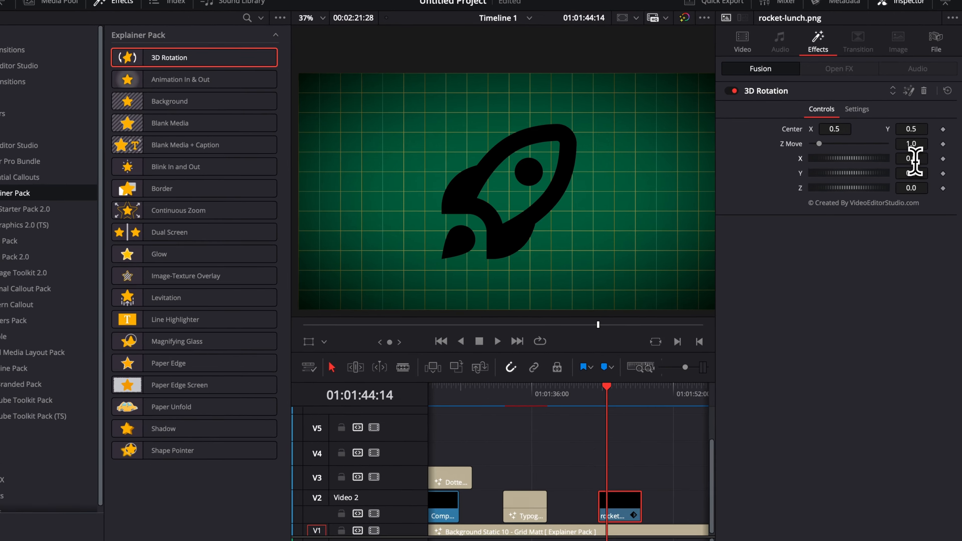
drag(913, 158, 871, 181)
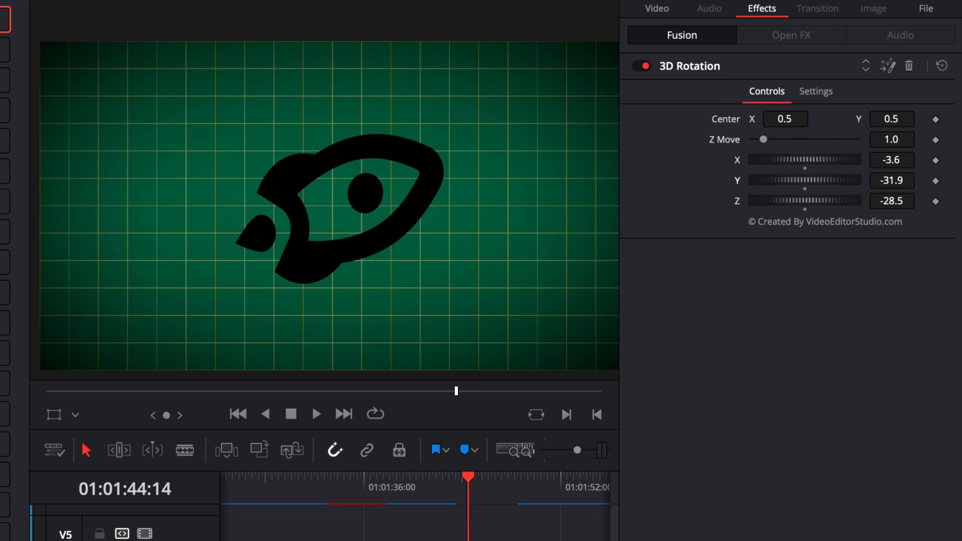
mouse_move(766, 140)
mouse_down()
mouse_move(784, 140)
mouse_move(763, 140)
mouse_up()
drag(885, 180, 956, 181)
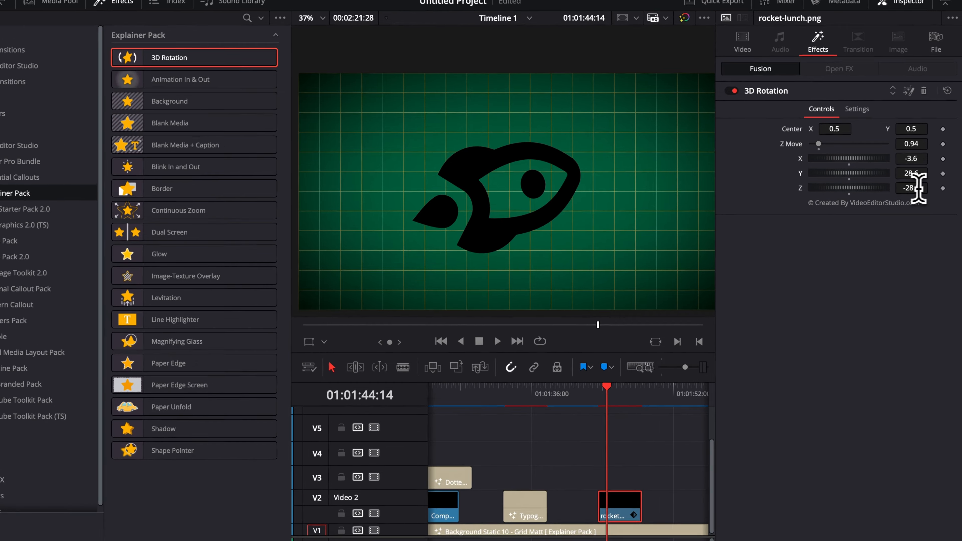
mouse_move(914, 186)
mouse_down()
mouse_move(942, 186)
mouse_move(901, 186)
mouse_move(959, 187)
mouse_move(907, 201)
mouse_up()
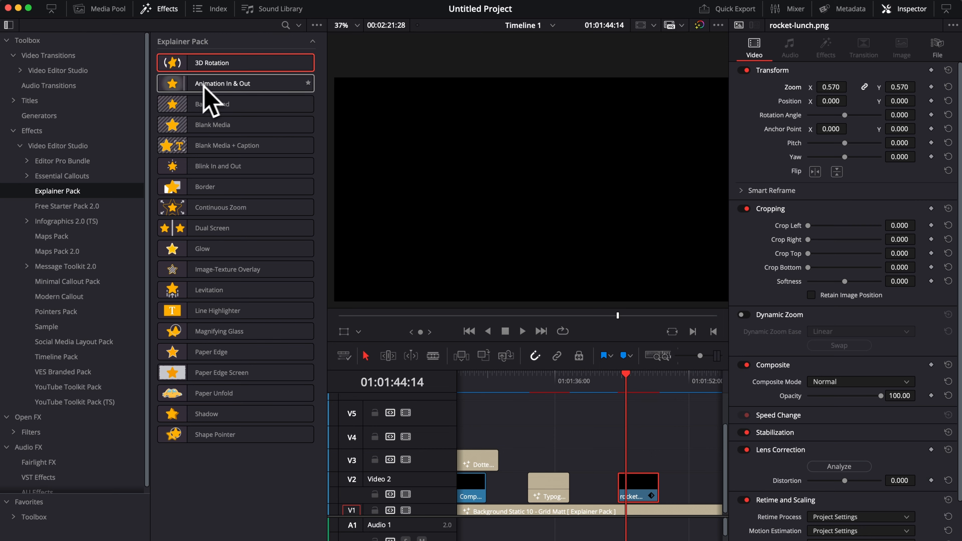
Try the Animation In & Out effect on rocket-lunch.png, preview and remove it, and try the Background effect on the same clip.
drag(186, 101, 641, 493)
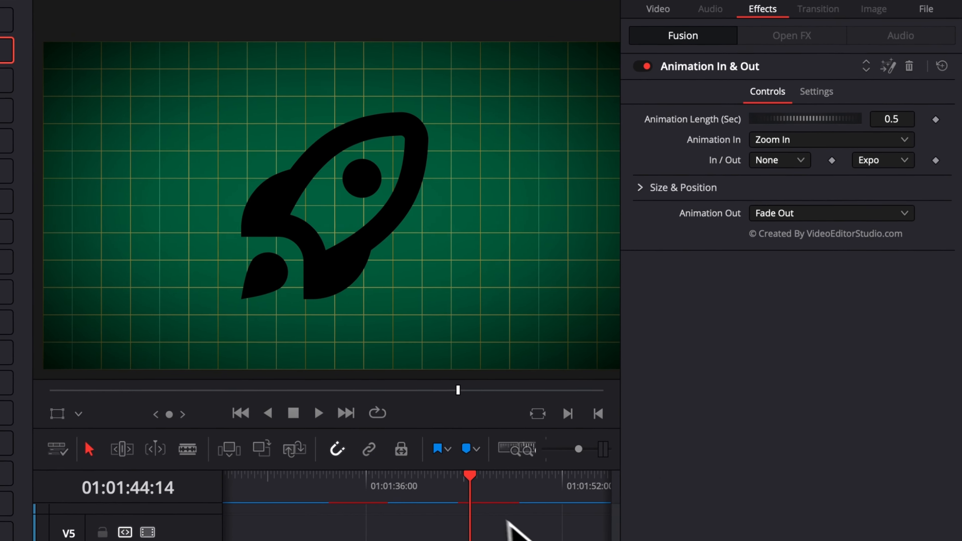
click(621, 379)
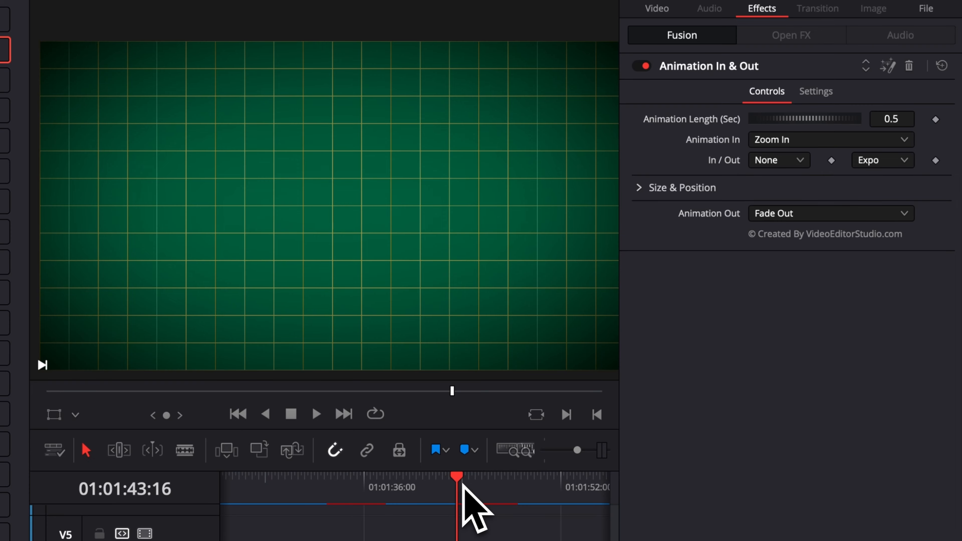
key(space)
key(space)
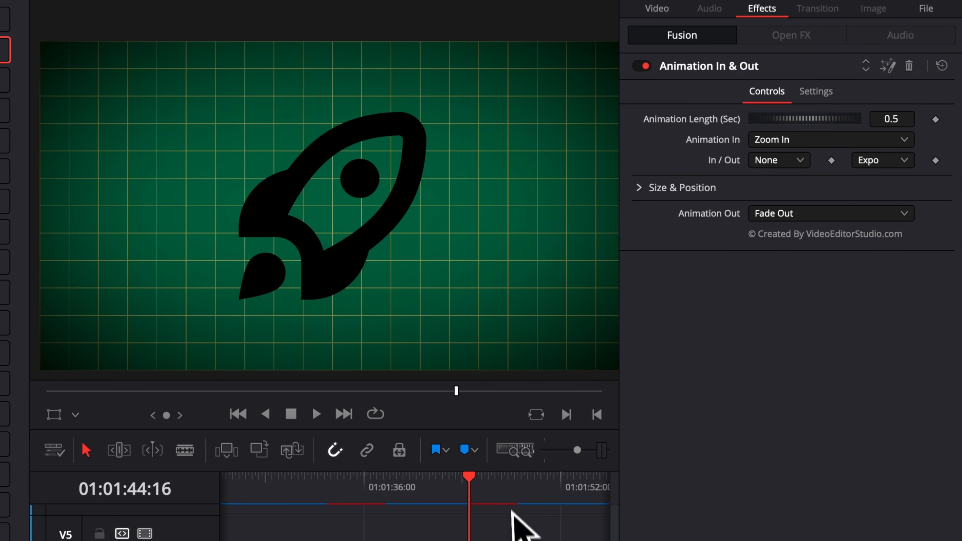
key(space)
drag(511, 487, 515, 497)
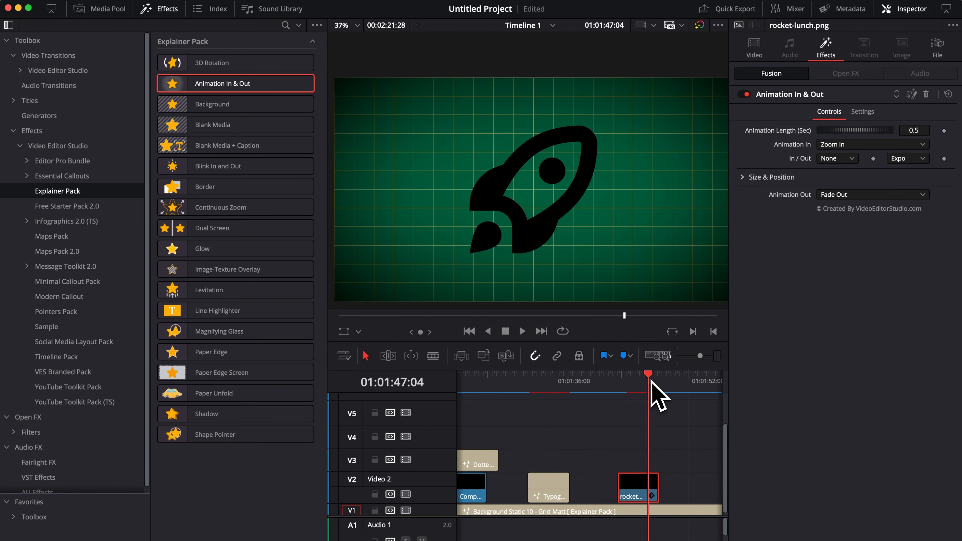
drag(659, 391, 640, 391)
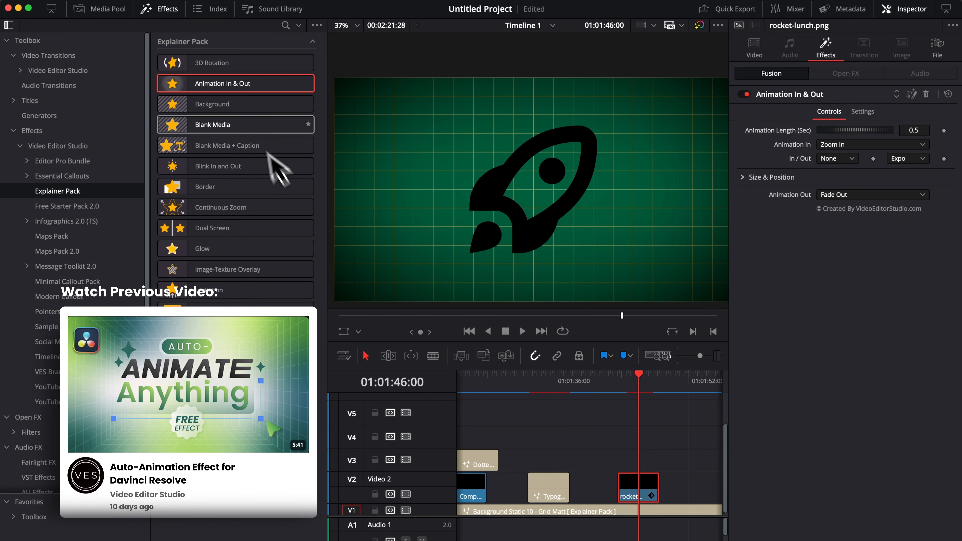
click(926, 95)
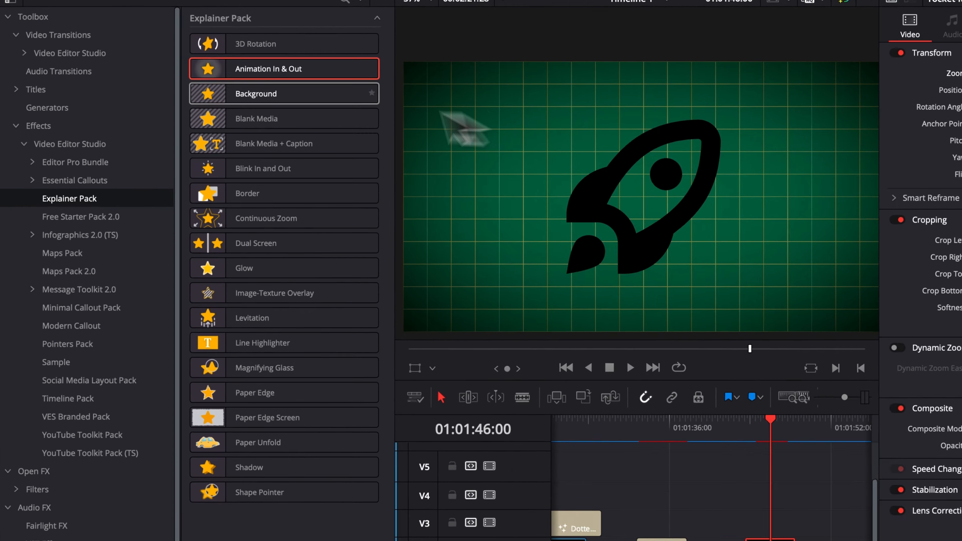
drag(238, 108, 647, 490)
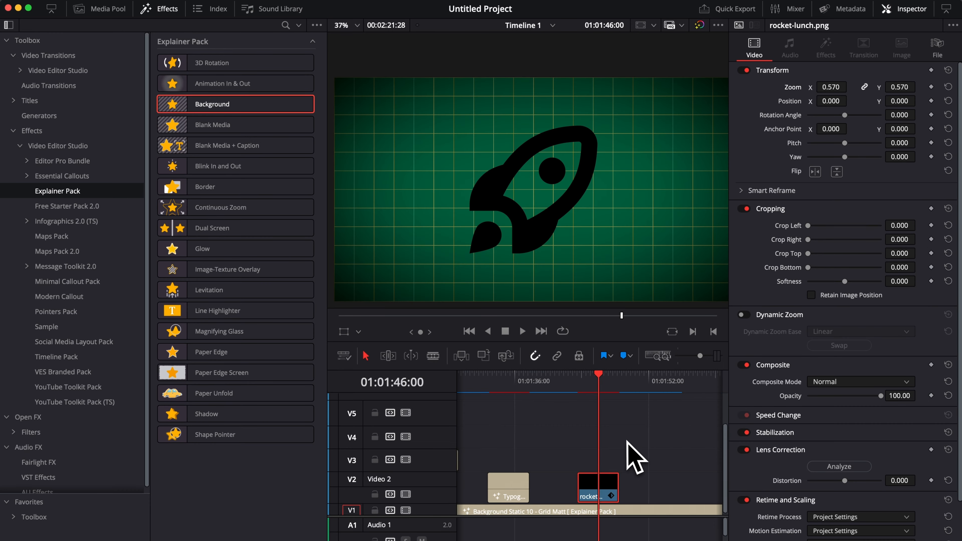
Place the mountain landscape photo on Video 2 after rocket-lunch.png and apply the Blank Media effect to it.
scroll(627, 441, right, 1)
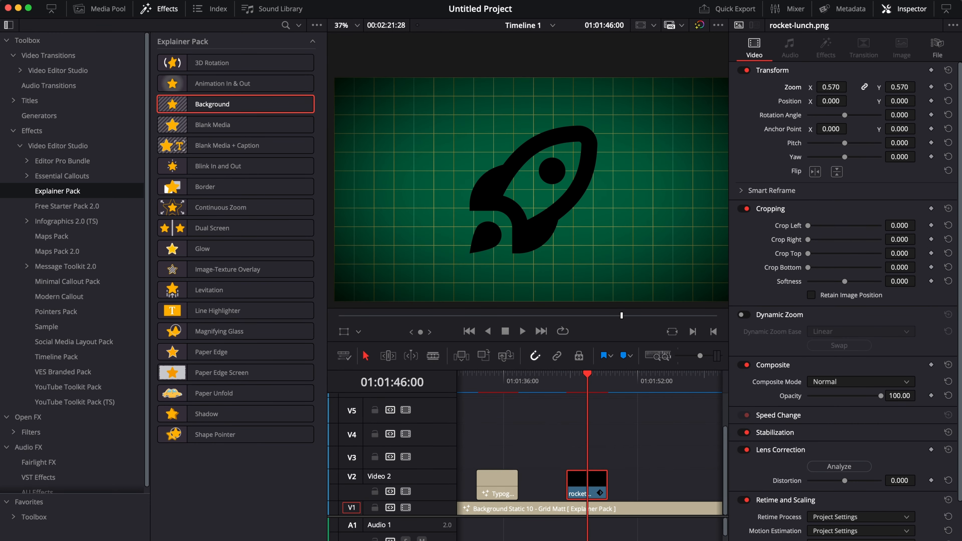
drag(736, 529, 650, 479)
click(667, 480)
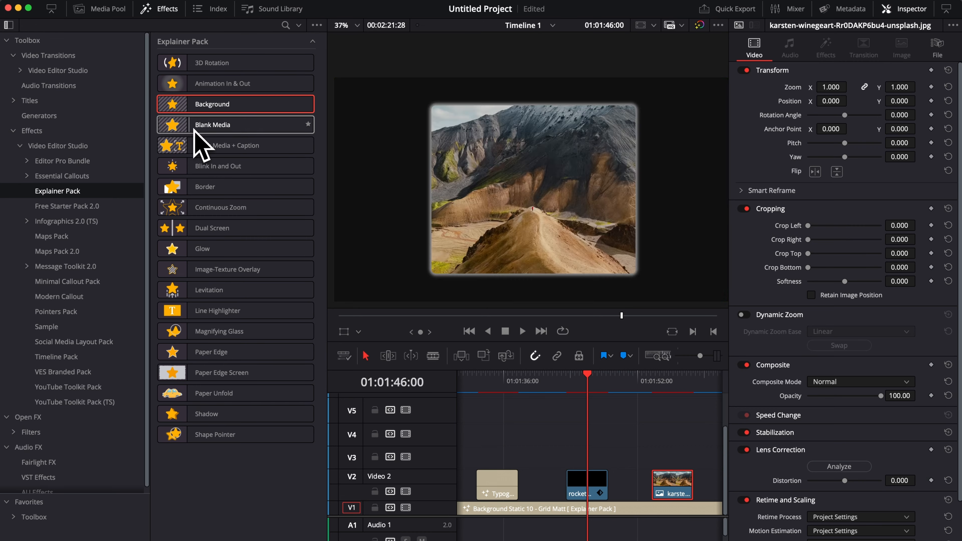
drag(200, 127, 672, 474)
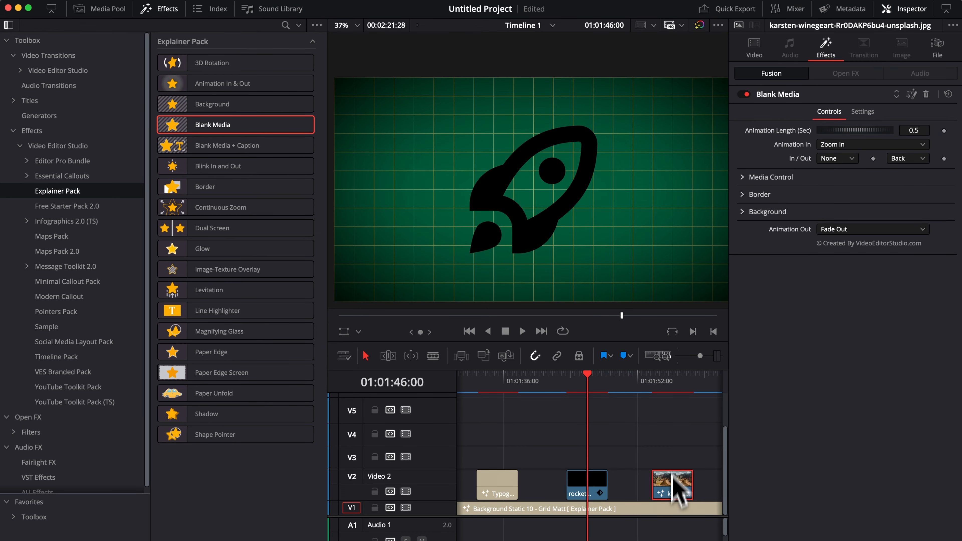
click(671, 380)
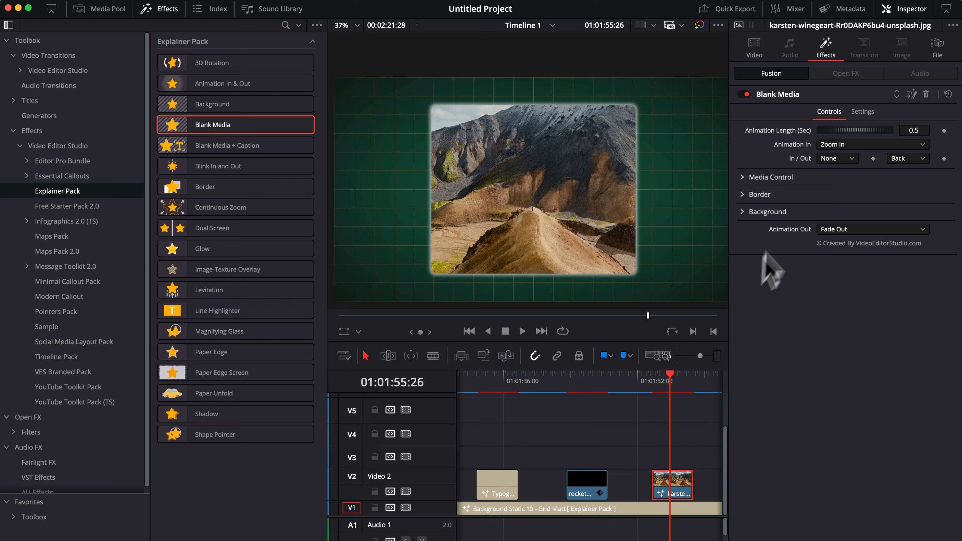
Set the Blank Media background opacity to 0.74 on the mountain photo and open its Border and Media Control settings.
click(761, 212)
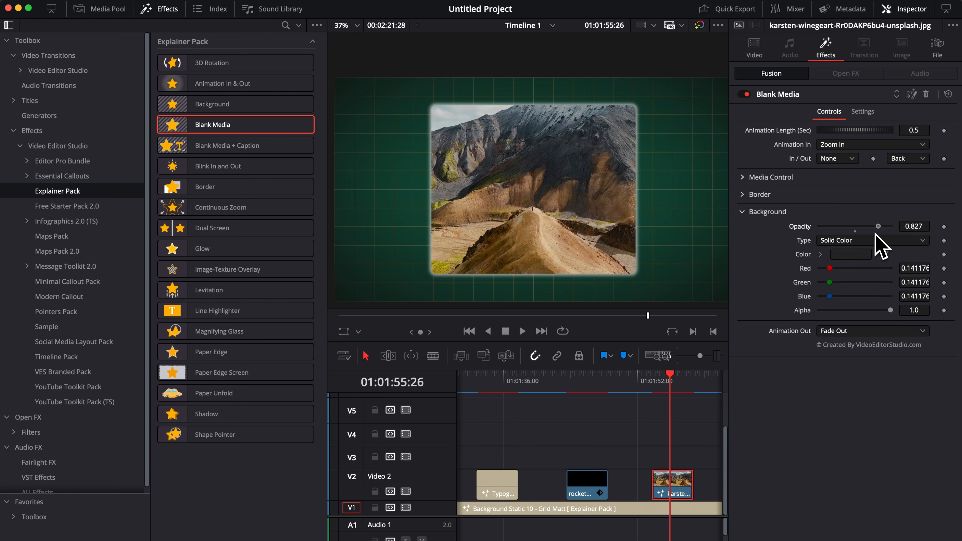
drag(876, 234, 878, 235)
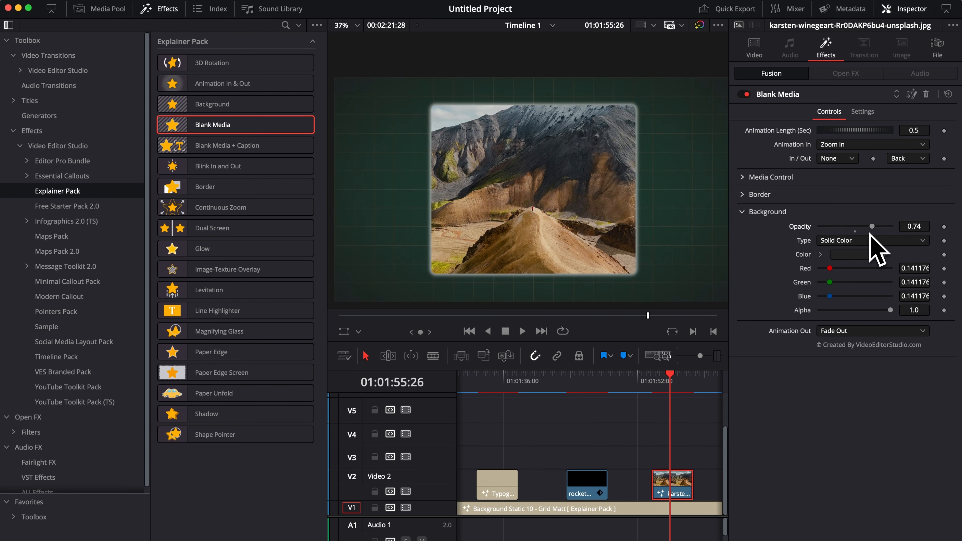
click(743, 212)
click(743, 194)
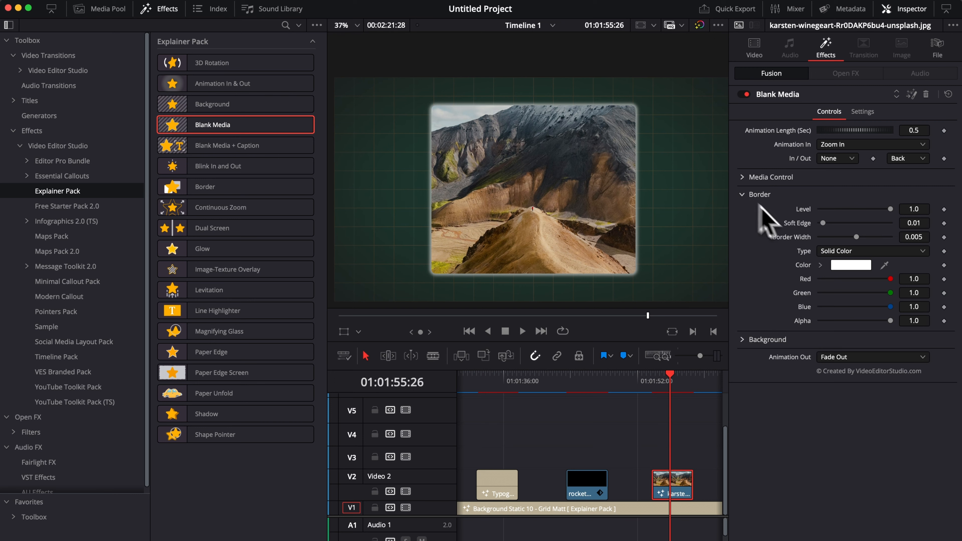
click(742, 194)
click(743, 178)
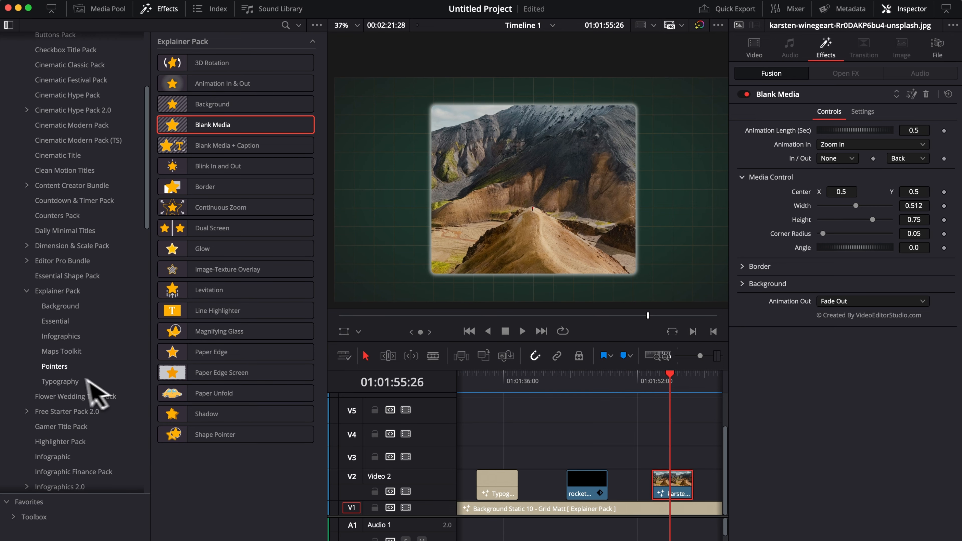
Add the Pointer 08 - Ellipse Highlight title on V3 above the mountain photo, with X Offset -0.027, Y Offset -0.054 and X Size 0.7.
click(55, 366)
drag(173, 208, 646, 477)
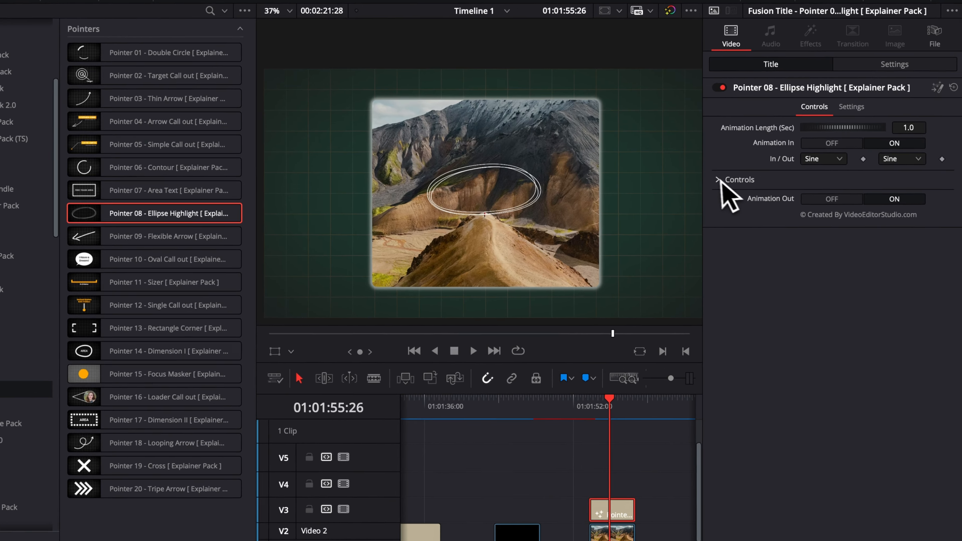
click(742, 177)
drag(894, 210, 883, 229)
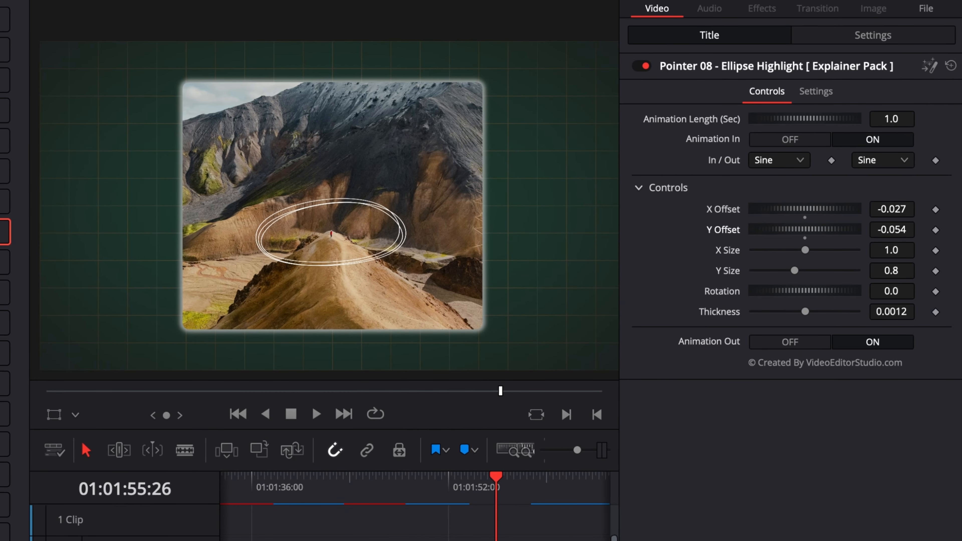
drag(814, 249, 793, 251)
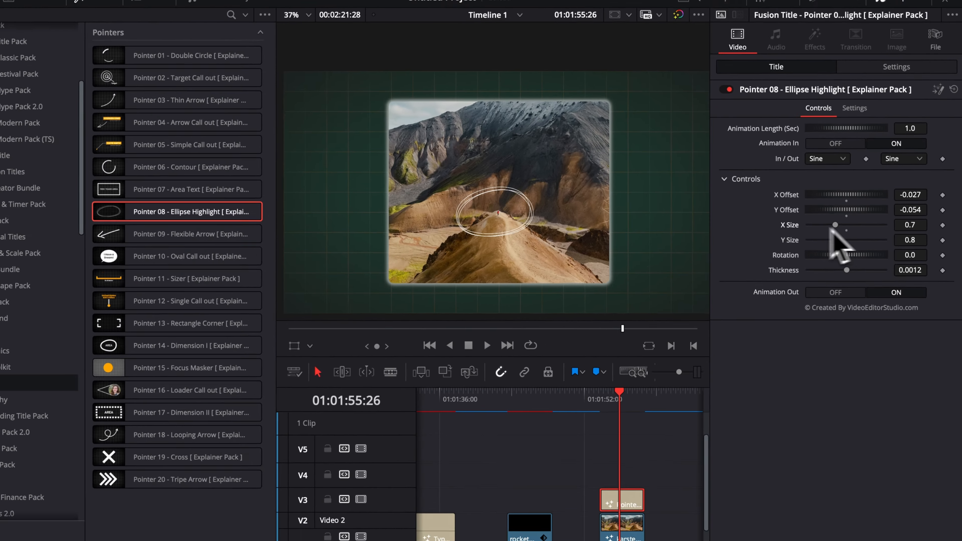
Add the Pointer 09 - Flexible Arrow title on V4 above the ellipse, with X Offset 0.189 and Y Offset 0.086.
drag(173, 229, 638, 476)
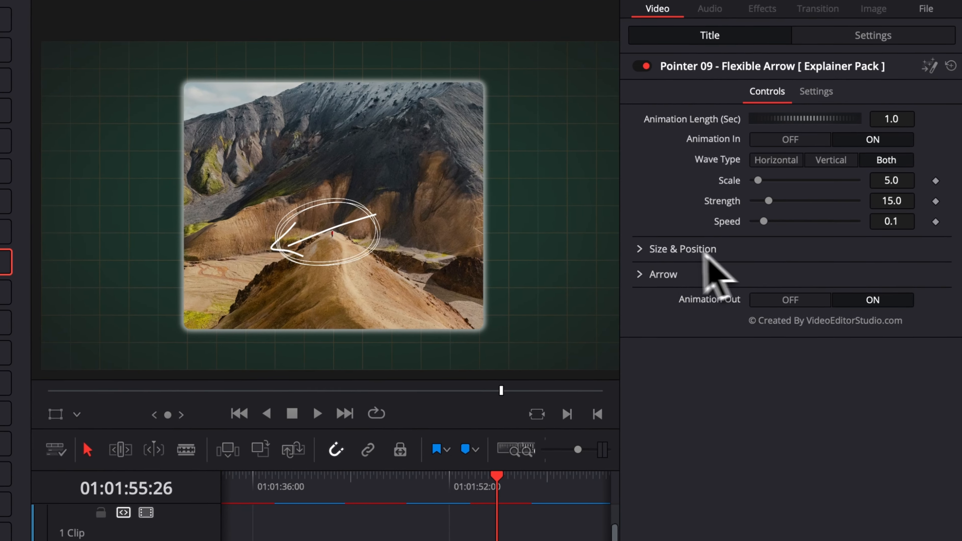
click(639, 249)
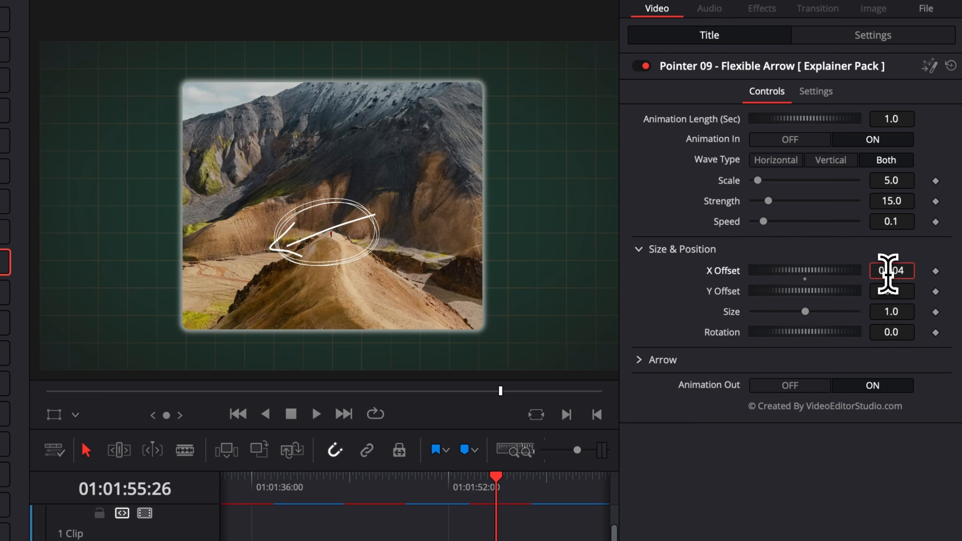
drag(888, 274, 904, 291)
Add the Typography 13 - Paper Text title on V5, raise its vertical center position, and play back the layered composition.
click(60, 381)
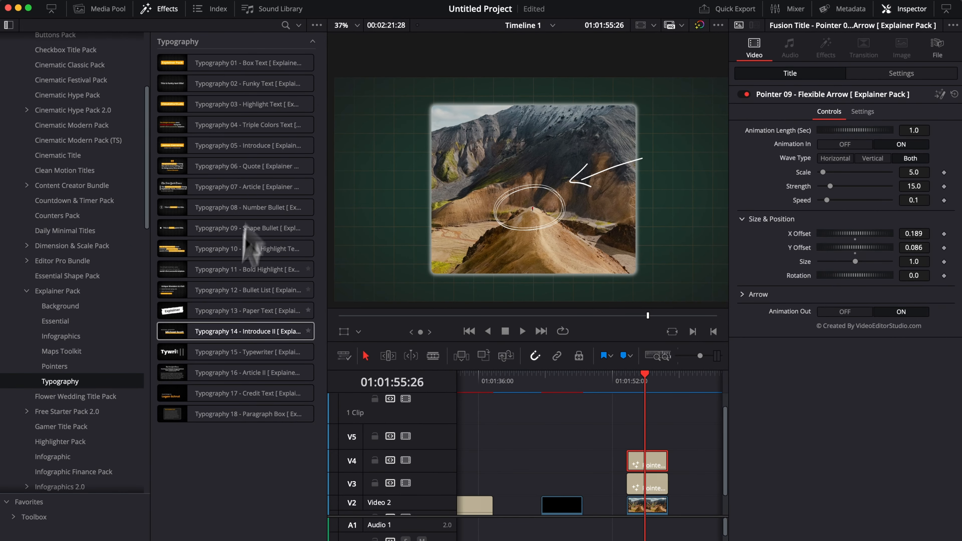
drag(214, 321, 641, 447)
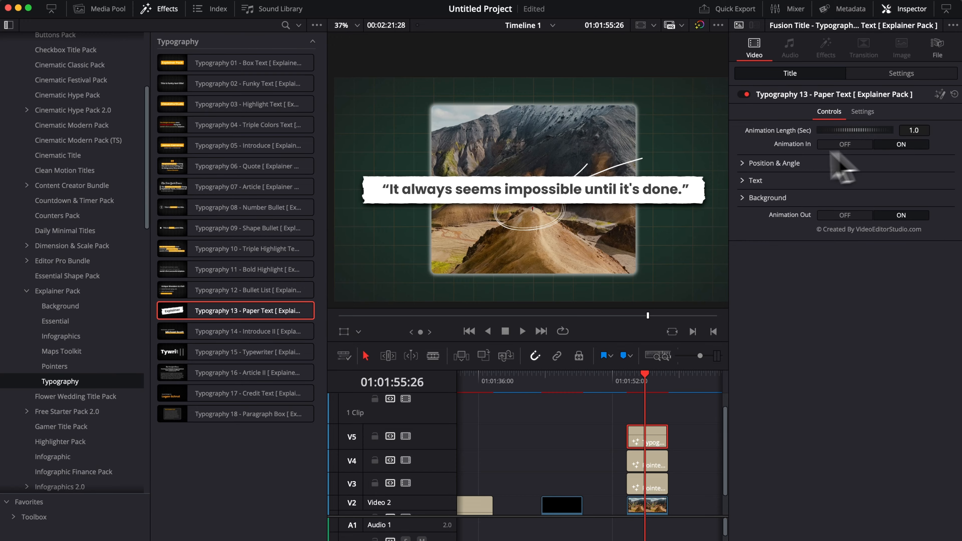
click(834, 163)
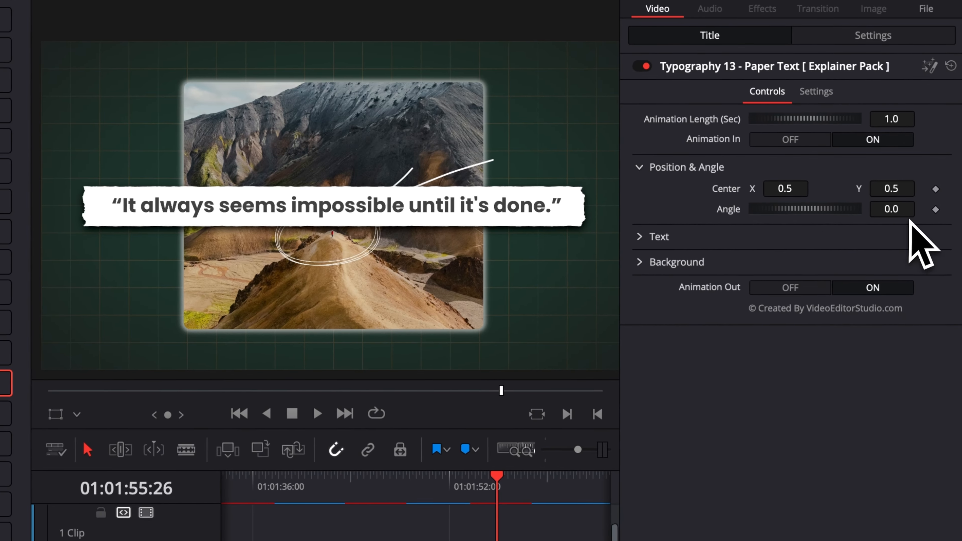
click(915, 178)
text(0.65)
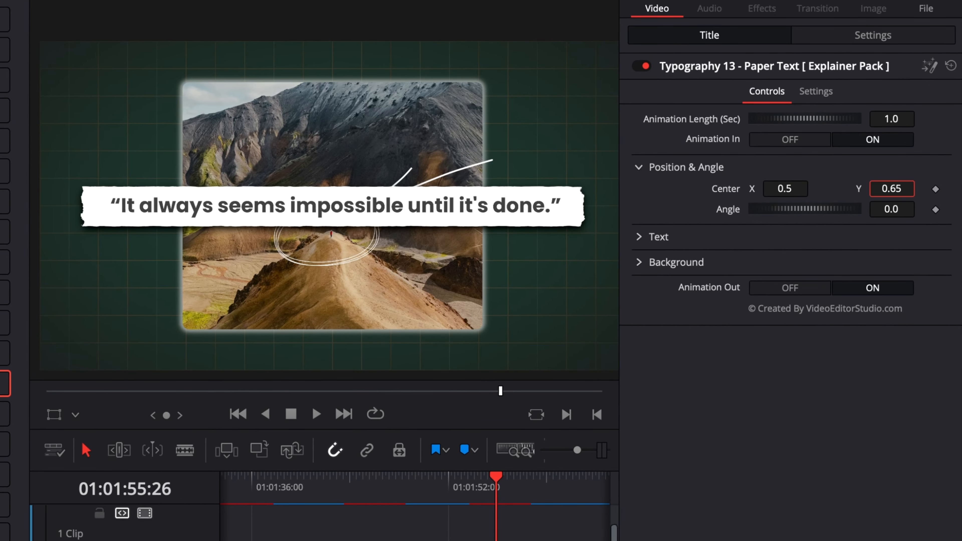
drag(891, 189, 940, 188)
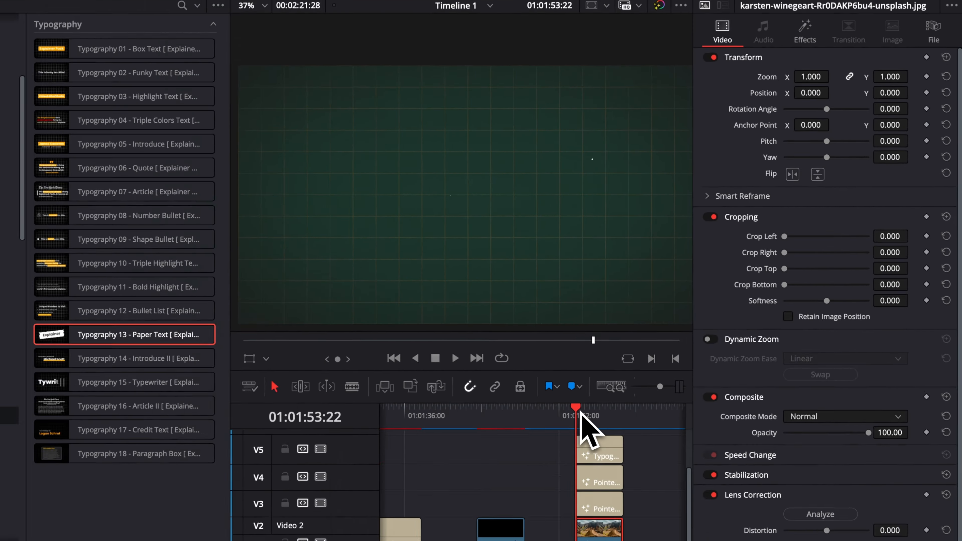
key(space)
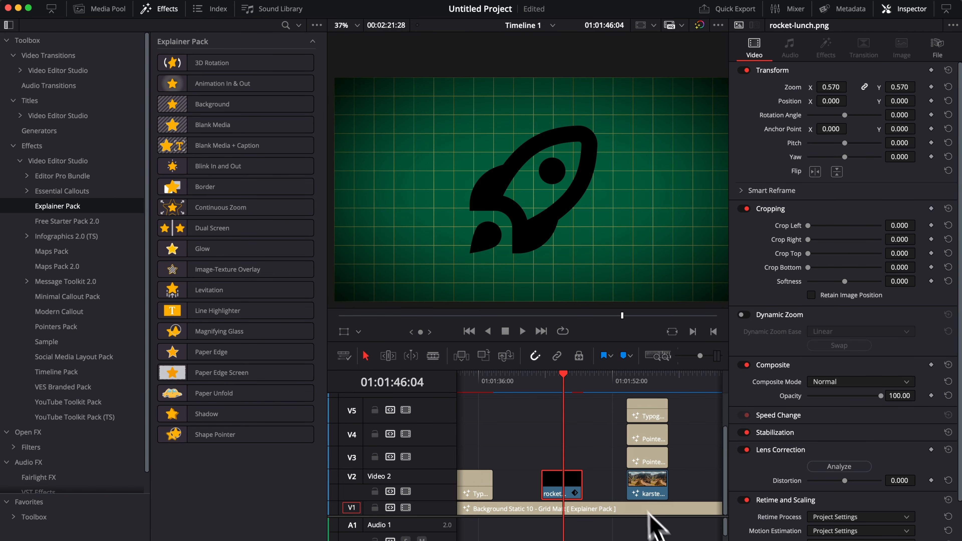
Try the Blank Media + Caption effect on rocket-lunch.png and scrub through its caption animation.
drag(228, 145, 203, 153)
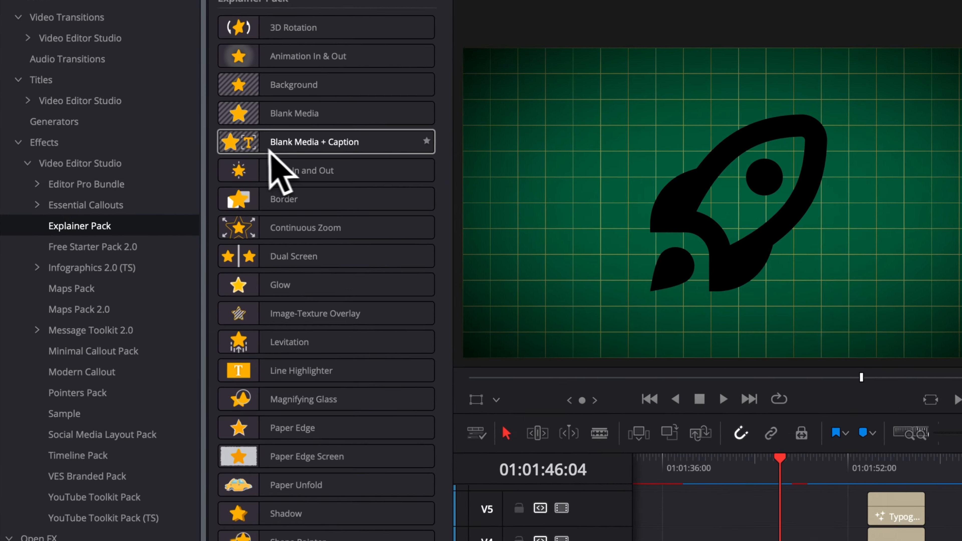
drag(293, 151, 823, 540)
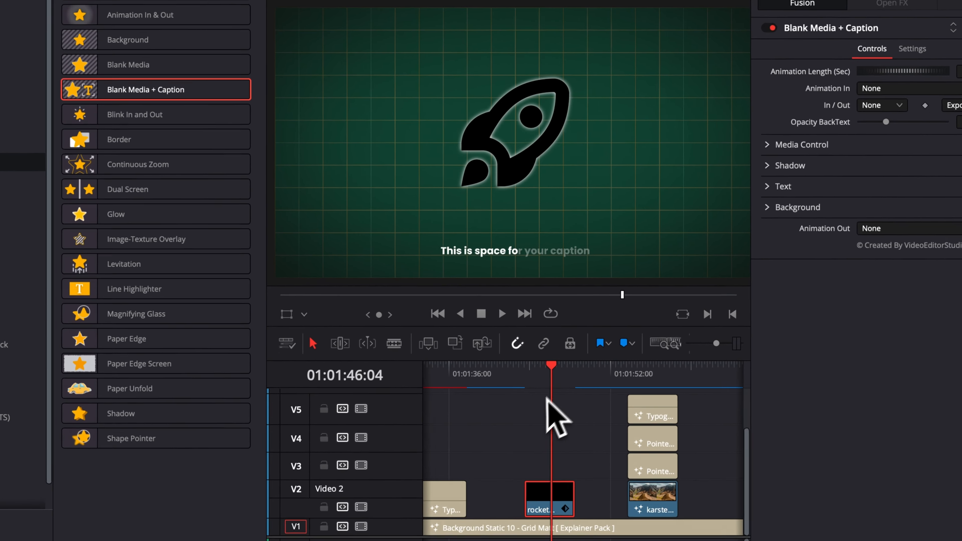
mouse_move(550, 385)
mouse_down()
mouse_move(565, 390)
mouse_move(536, 381)
mouse_move(550, 386)
mouse_up()
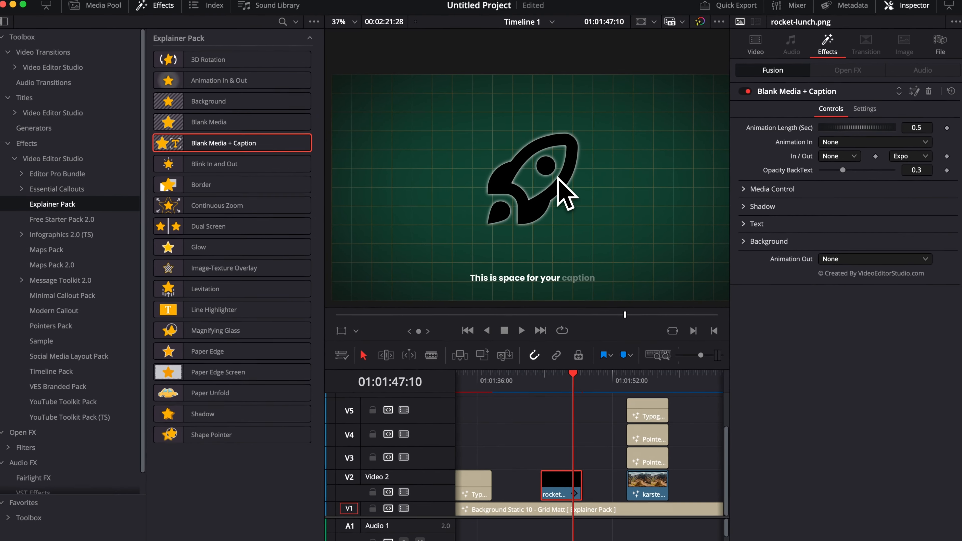
Apply the Blink In and Out effect to rocket-lunch.png and play the clip from its beginning.
drag(37, 48, 559, 487)
click(542, 387)
key(space)
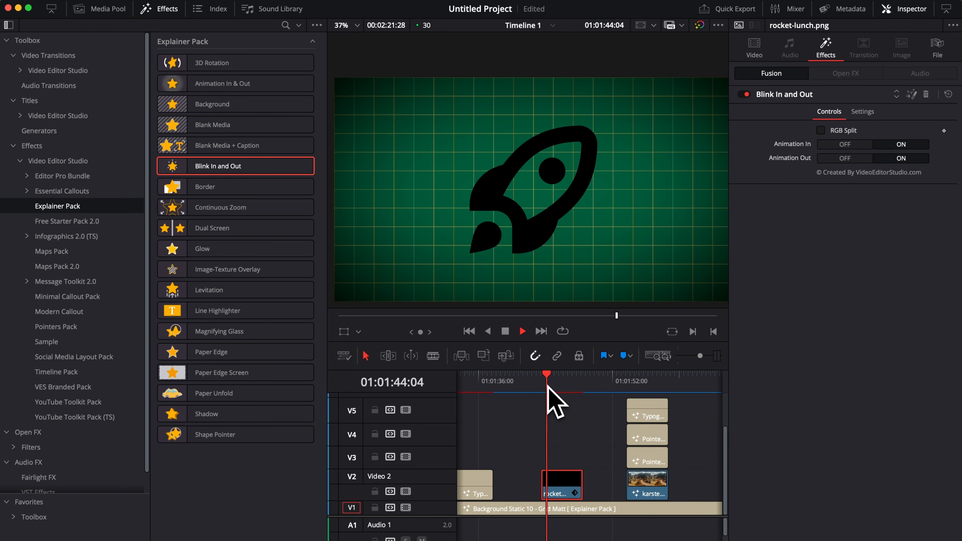
click(548, 386)
key(space)
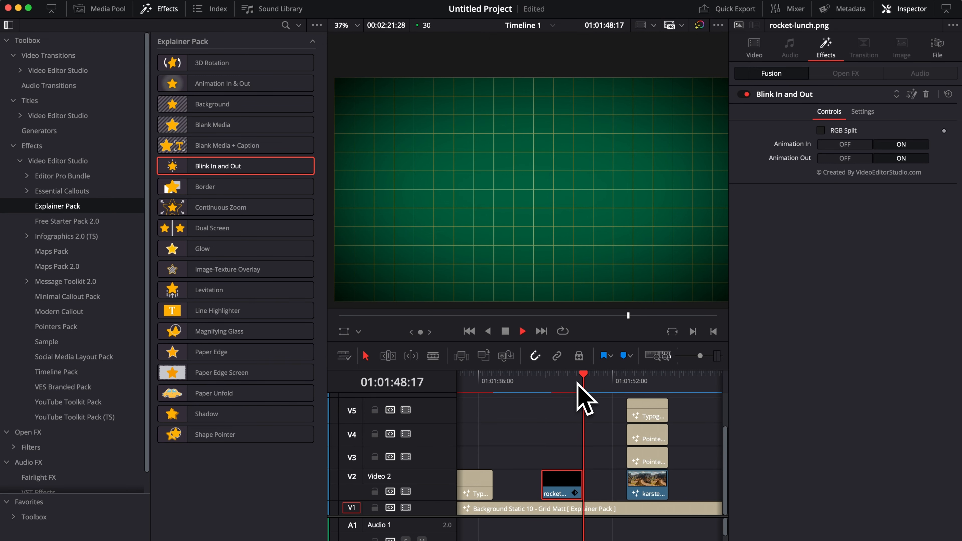
Apply the Border effect to rocket-lunch.png in place of Blink In and Out and open its Border 1 settings.
drag(575, 382, 563, 383)
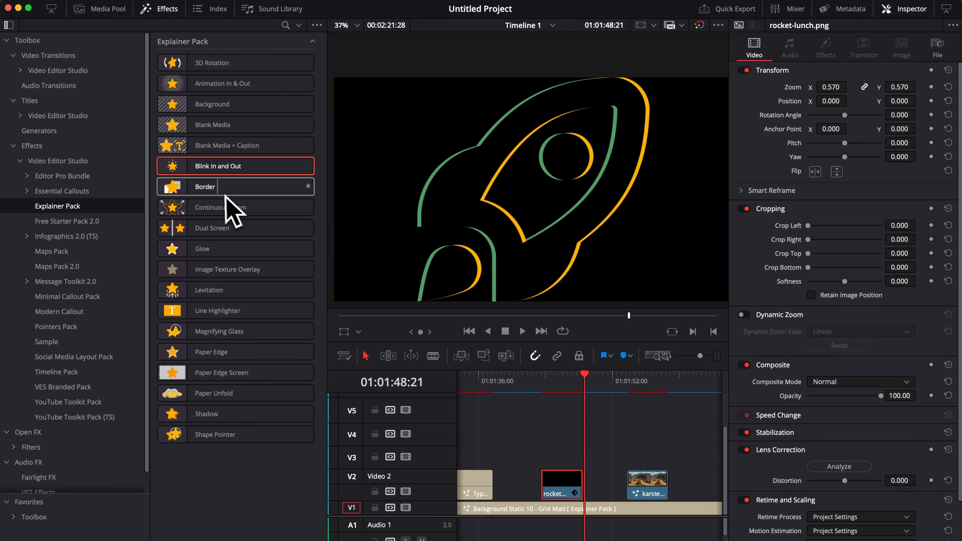
drag(228, 188, 574, 489)
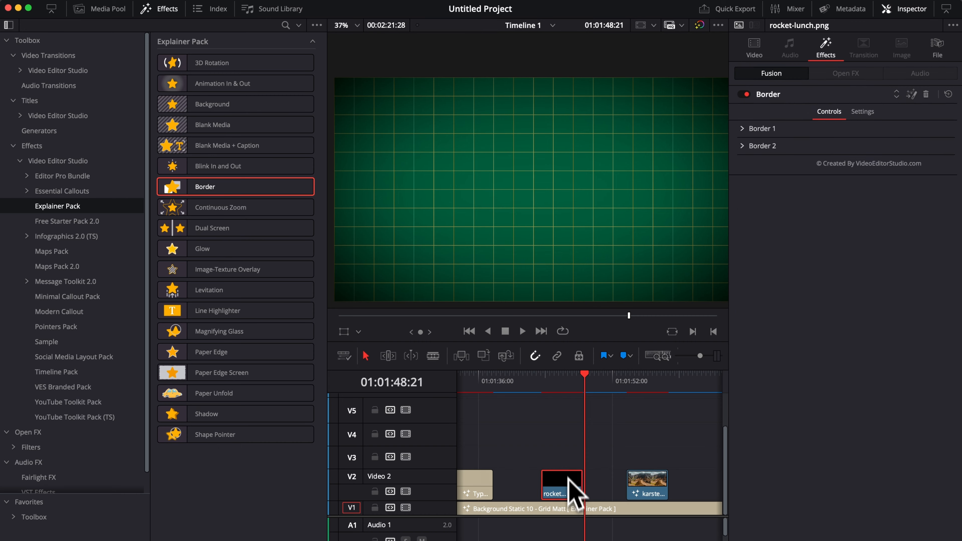
click(562, 392)
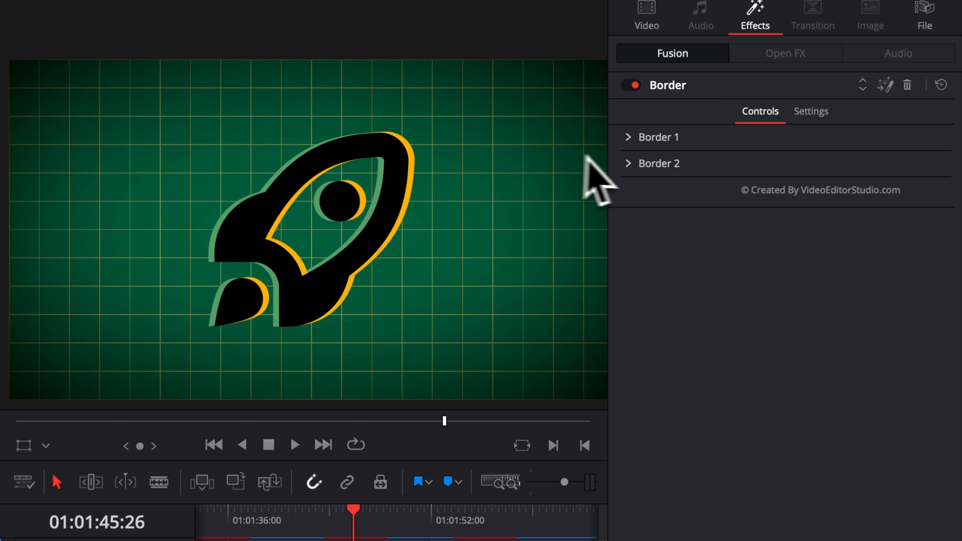
click(629, 139)
drag(794, 167, 793, 167)
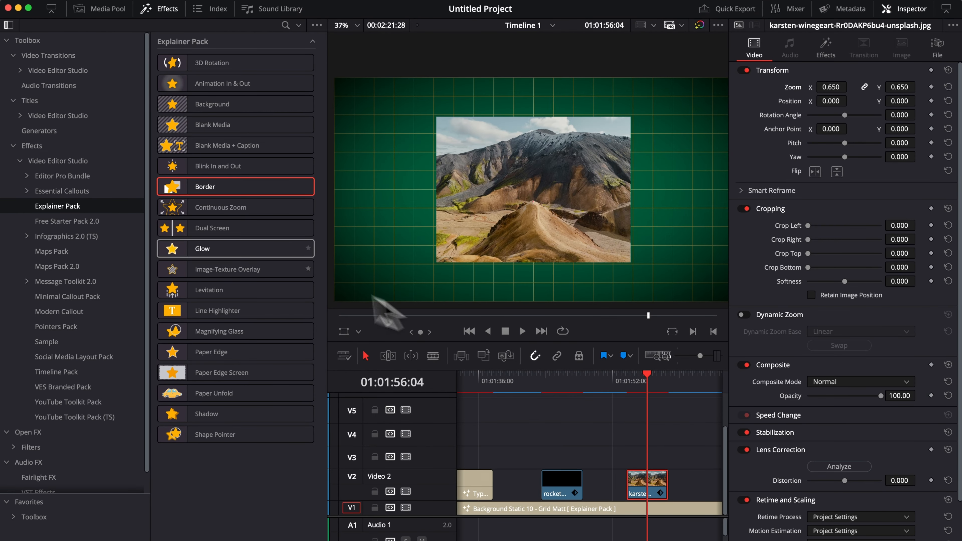
Replace Blink In and Out with the Continuous Zoom effect on the mountain photo and play the clip from its start.
drag(208, 208, 643, 487)
click(628, 380)
key(space)
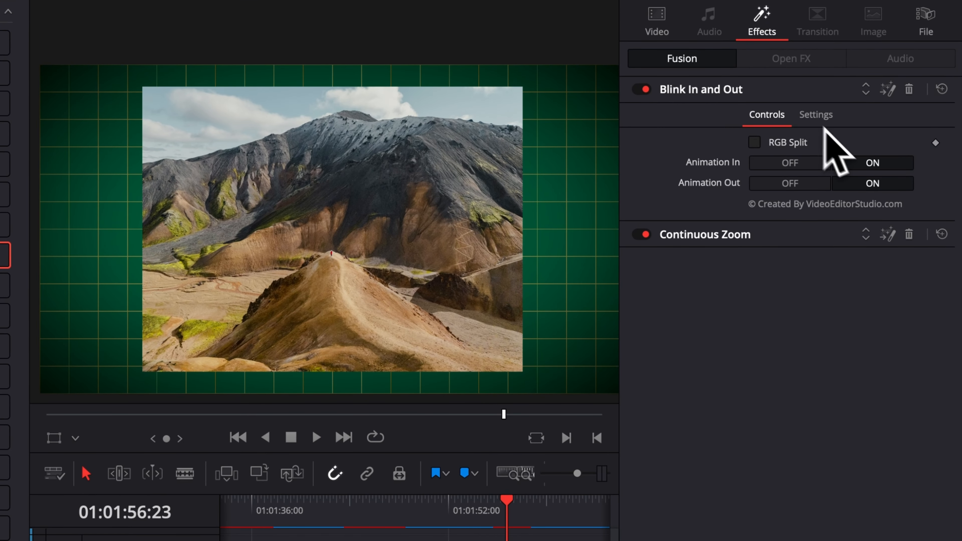
click(910, 91)
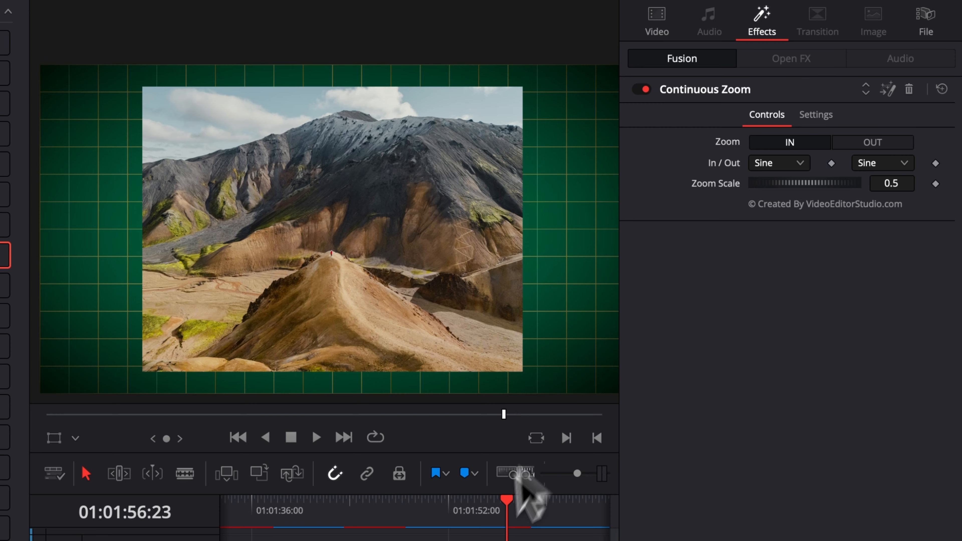
key(space)
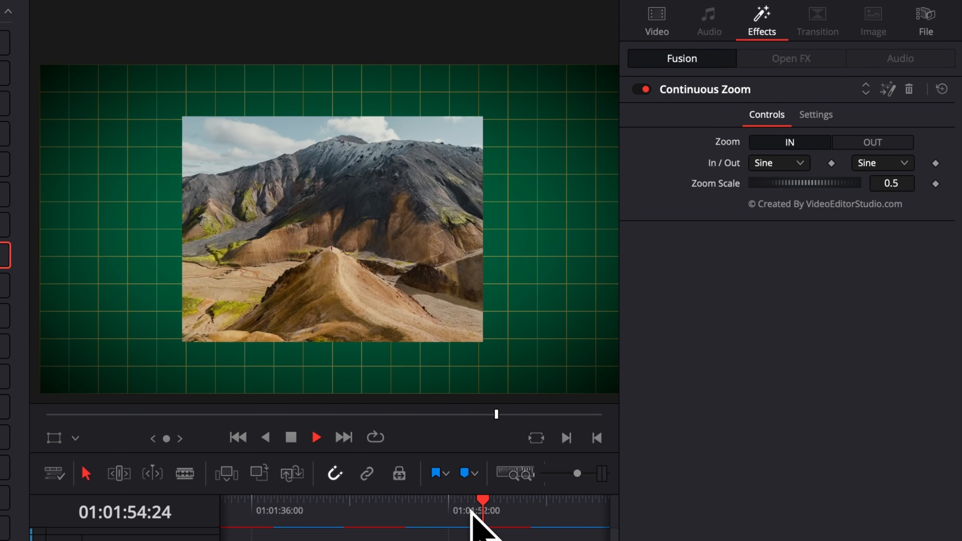
key(space)
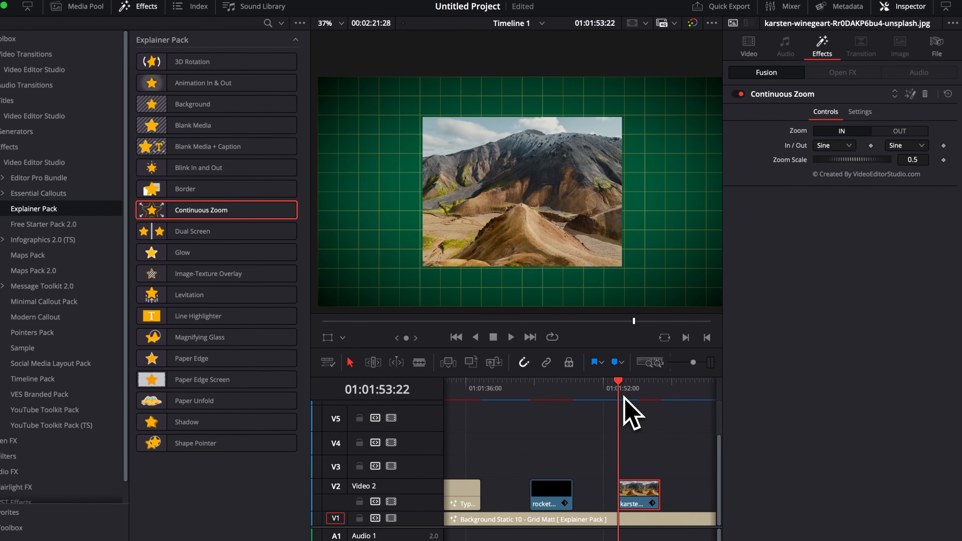
Set the Continuous Zoom's Zoom Scale to 0.172 on the mountain photo, play it back and view the ease-in options.
drag(632, 389, 663, 395)
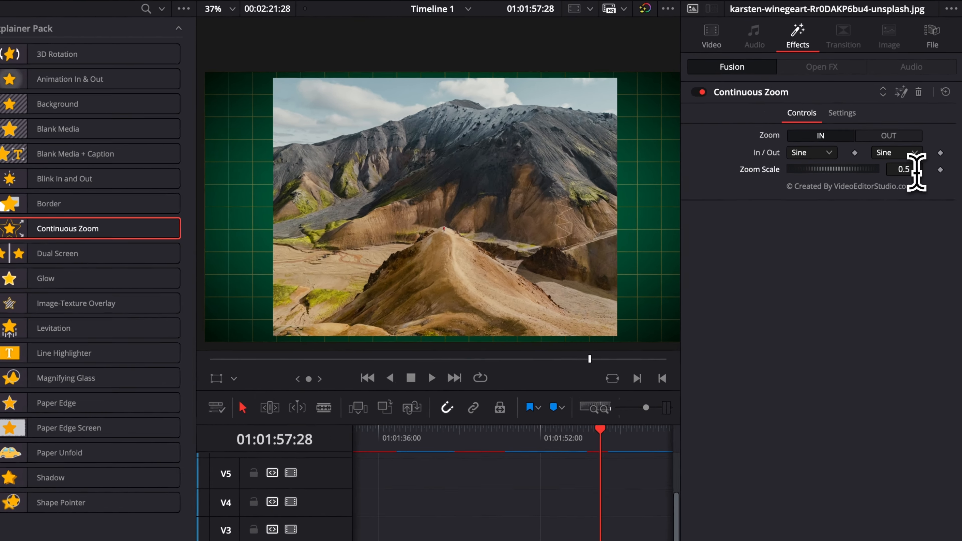
drag(924, 159, 878, 183)
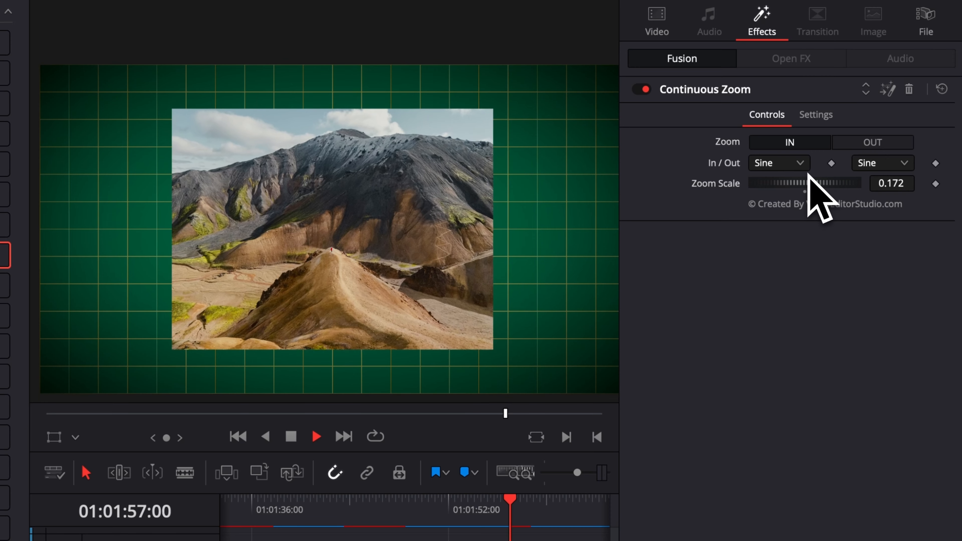
key(space)
click(798, 164)
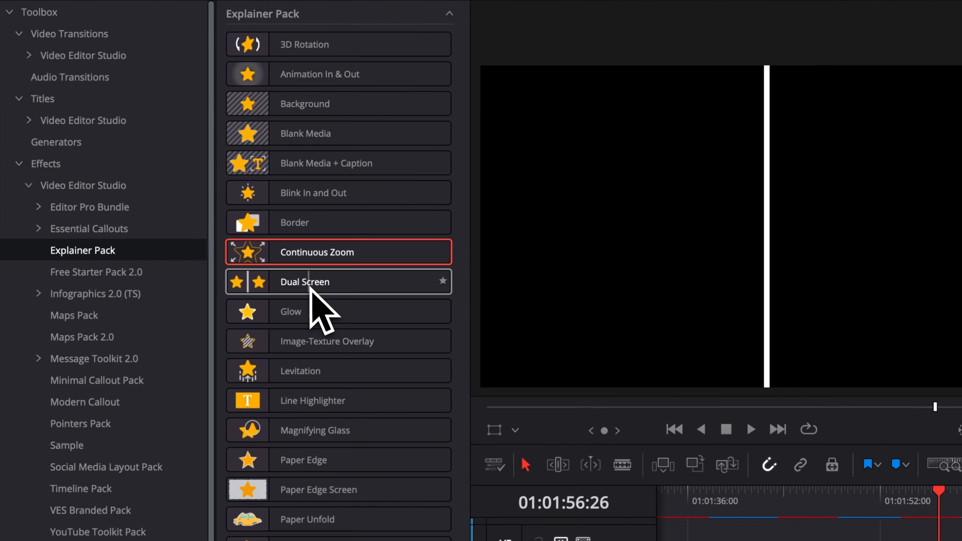
Apply the Dual Screen effect to the mountain photo with its direction set to Right.
drag(310, 288, 947, 540)
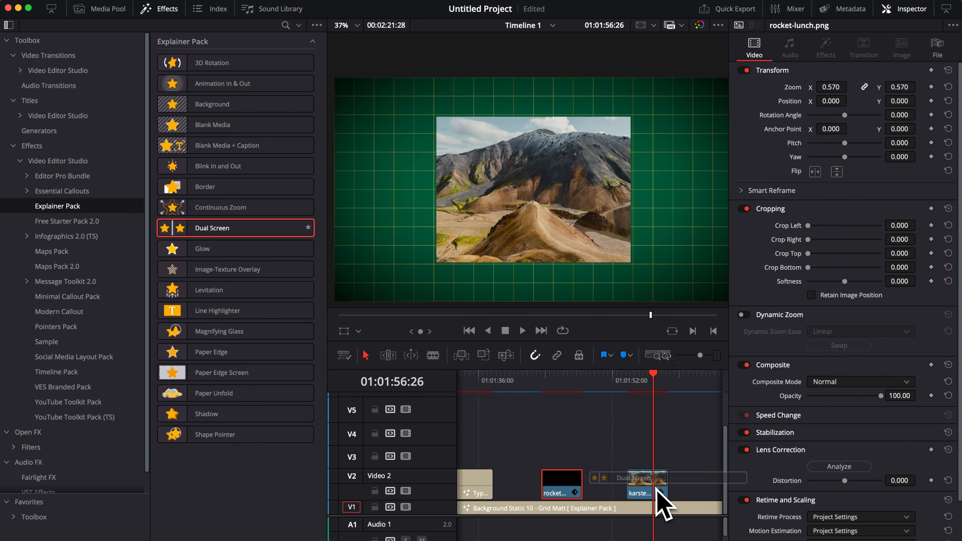
drag(657, 489, 657, 485)
click(648, 488)
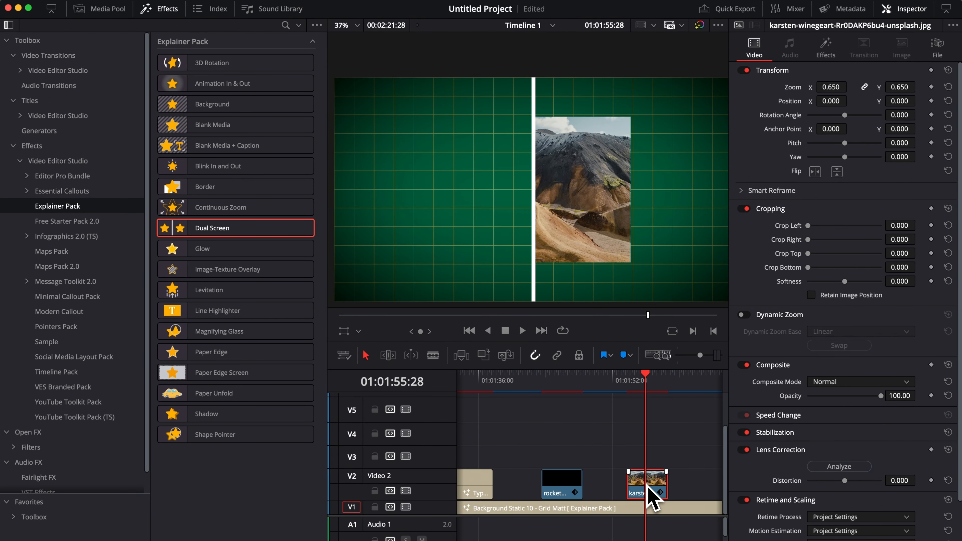
click(826, 47)
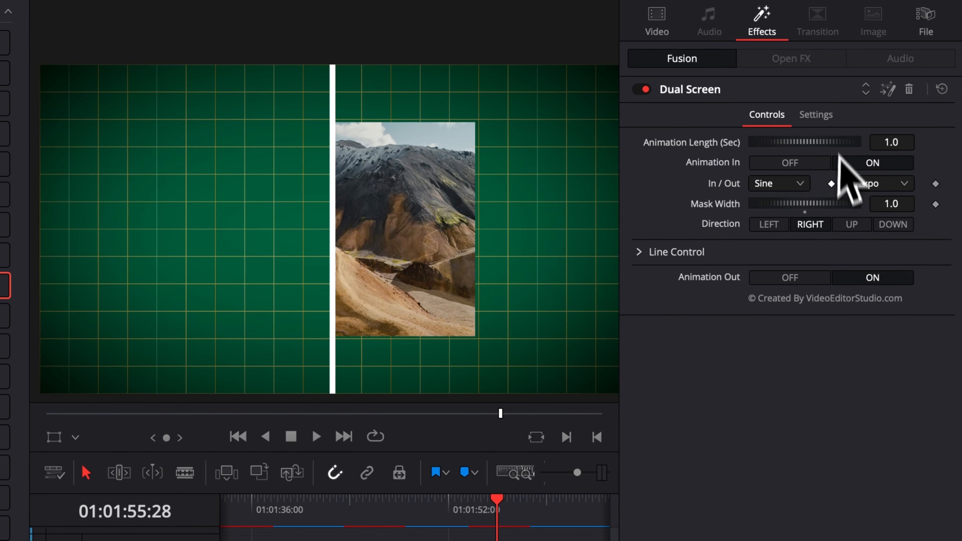
click(799, 223)
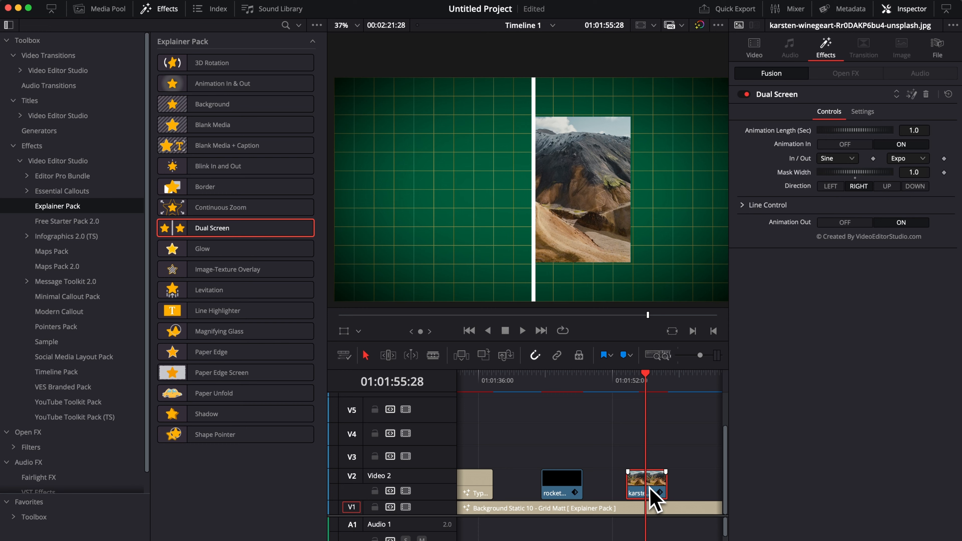
Move the mountain photo to V3 and place the Roads City Buildings video beneath it on V2.
drag(649, 487, 649, 466)
click(742, 539)
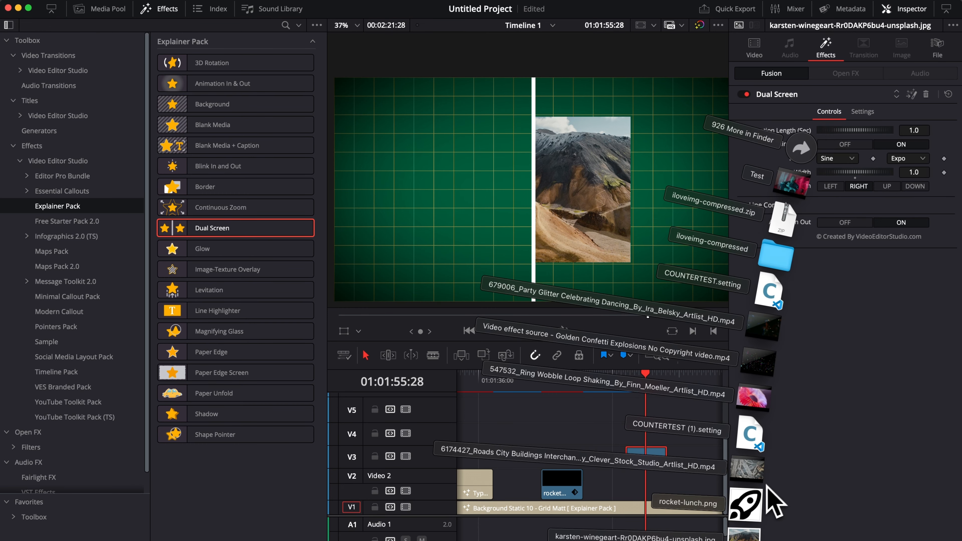
drag(747, 469, 630, 508)
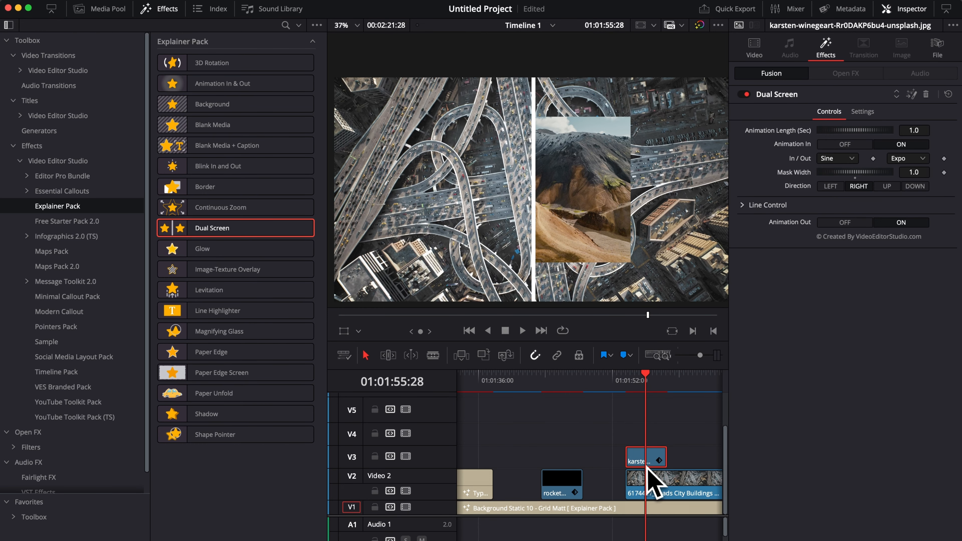
Set the mountain photo's zoom to 1.480 so it fills its half, and play the split screen from the clip's start.
click(754, 48)
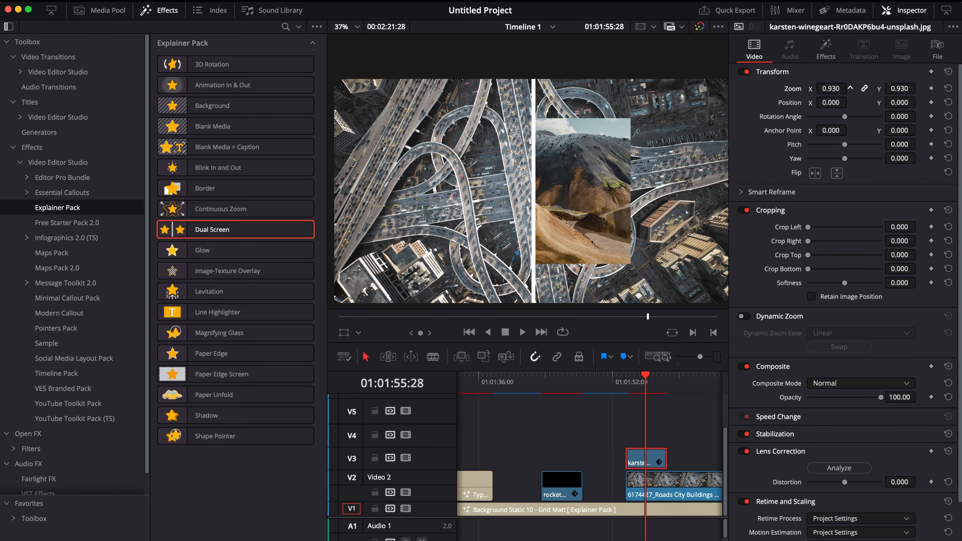
drag(831, 87, 891, 87)
click(630, 383)
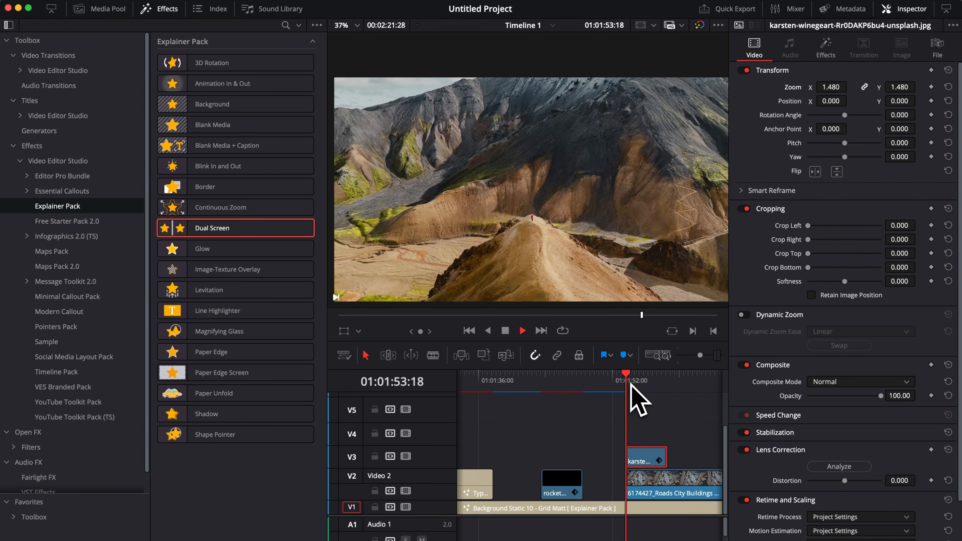
click(629, 383)
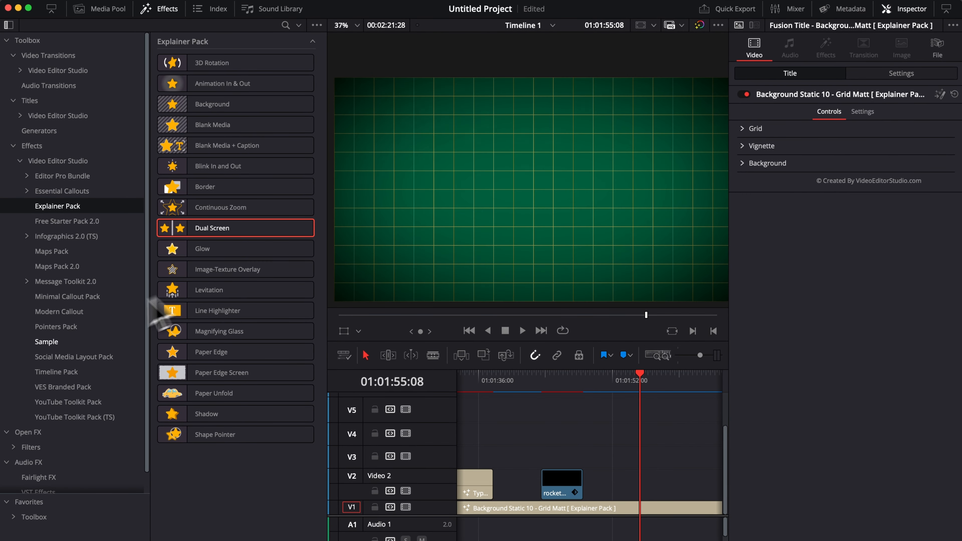
Add the Individual Countries title from the Explainer Pack's Maps Toolkit to V2 above the grid background.
scroll(81, 394, down, 1)
scroll(78, 142, up, 1)
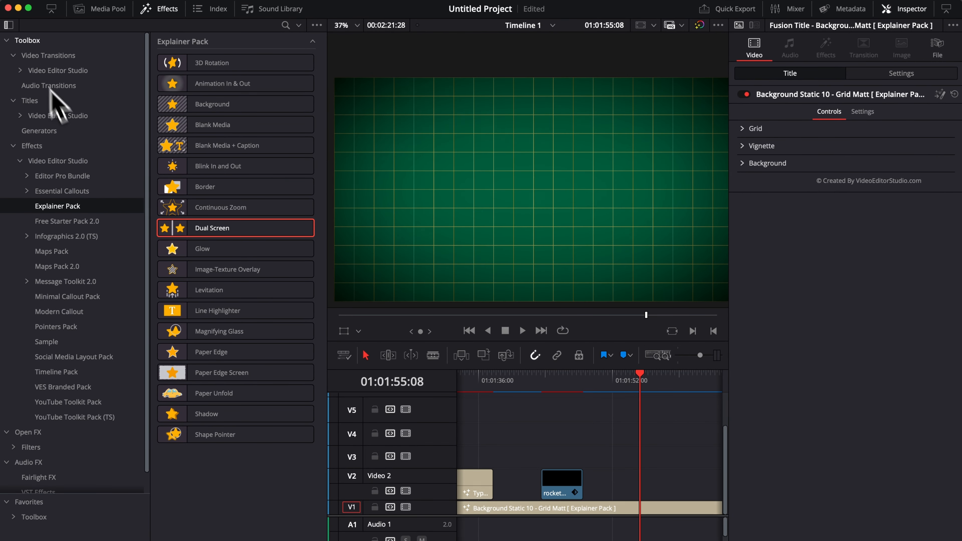
click(21, 115)
scroll(49, 188, down, 6)
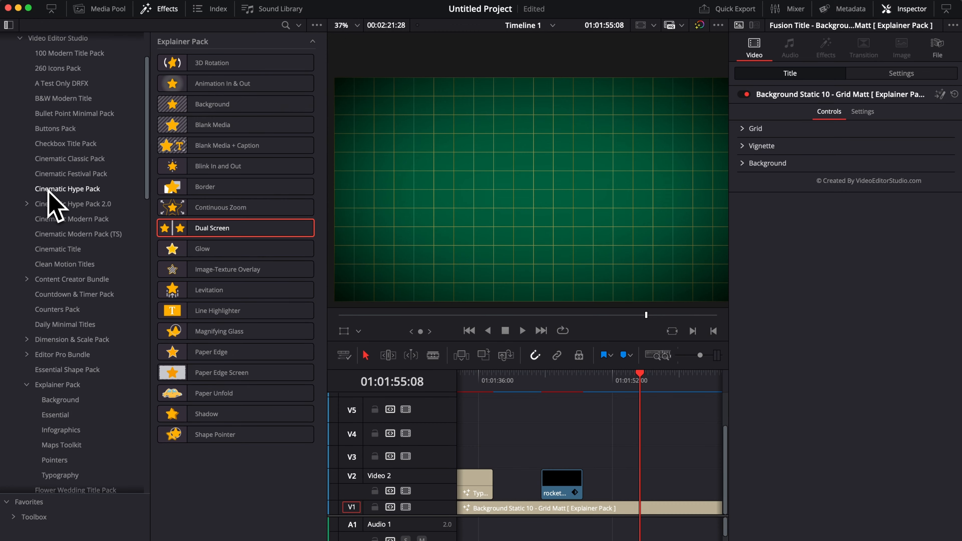
click(64, 388)
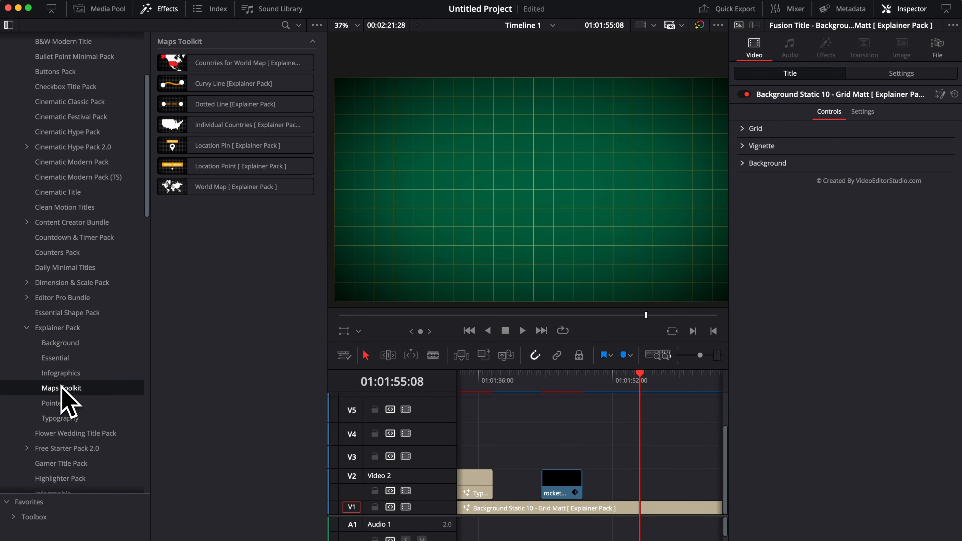
drag(212, 125, 644, 485)
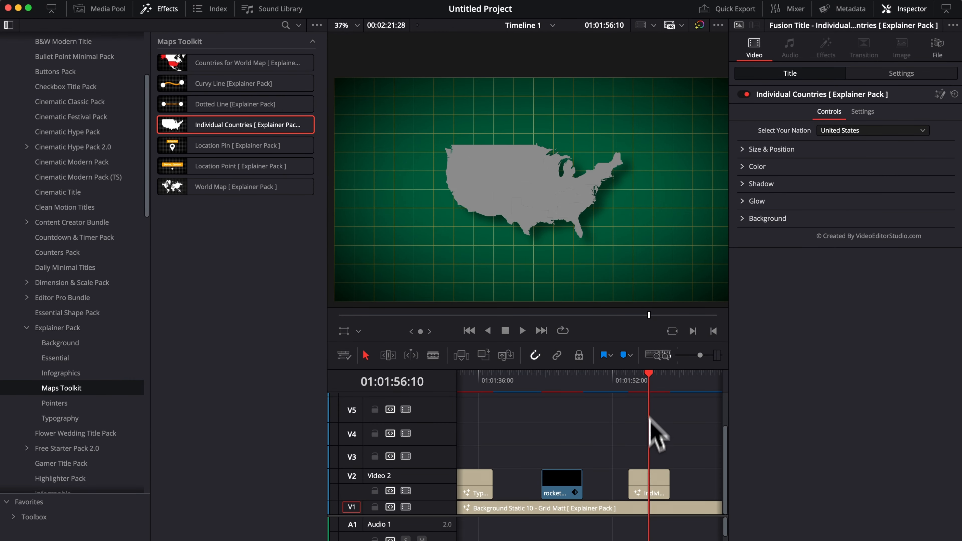
Set the Individual Countries title's nation to France.
click(828, 131)
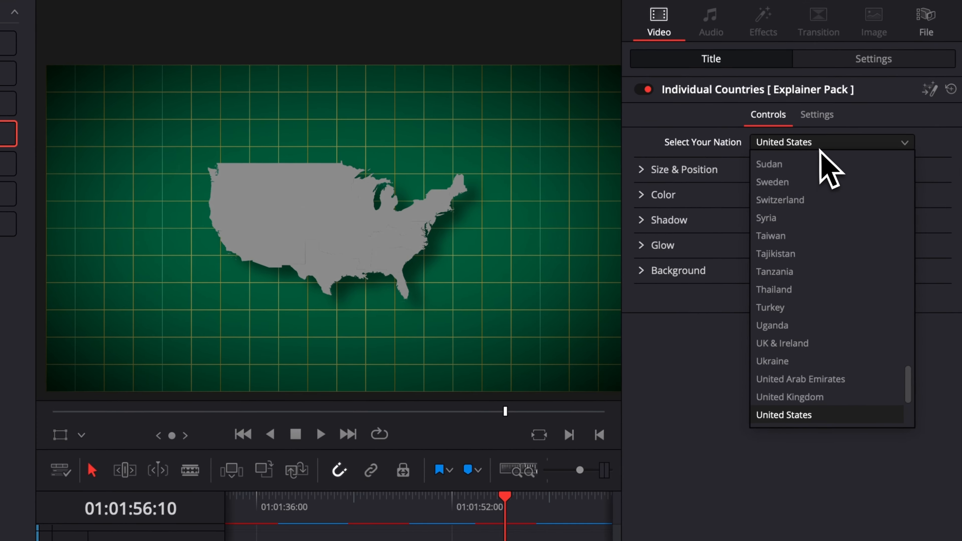
key(f)
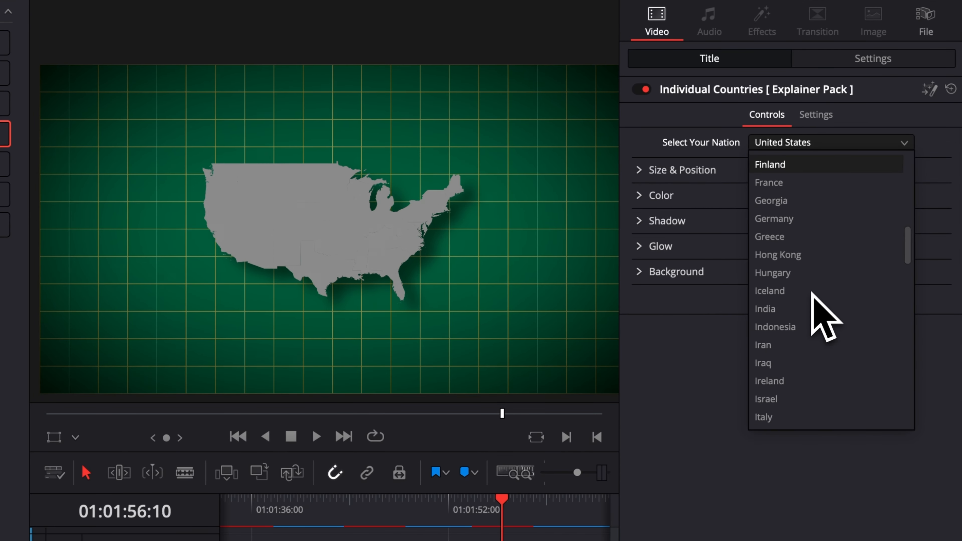
key(r)
key(Return)
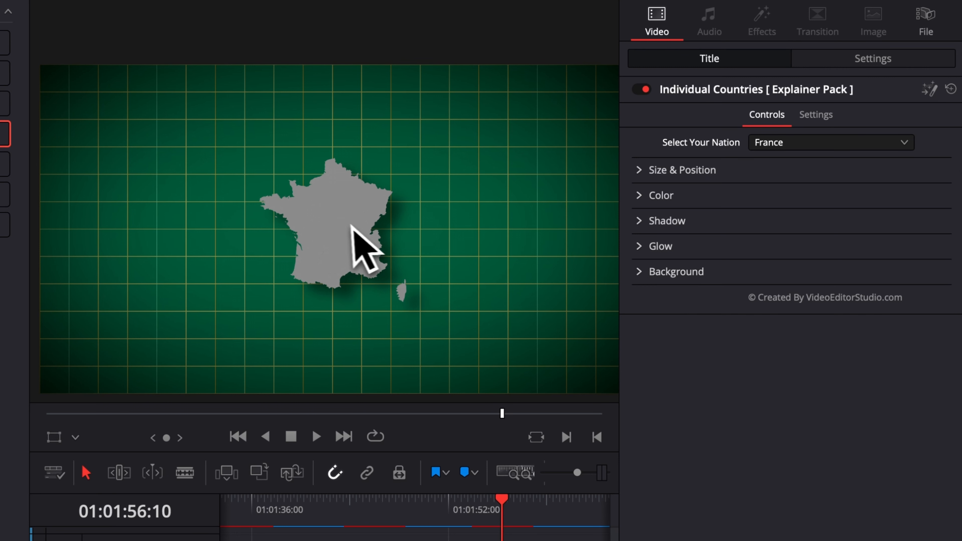
Set the Individual Countries title's nation to United States.
click(787, 143)
text(un)
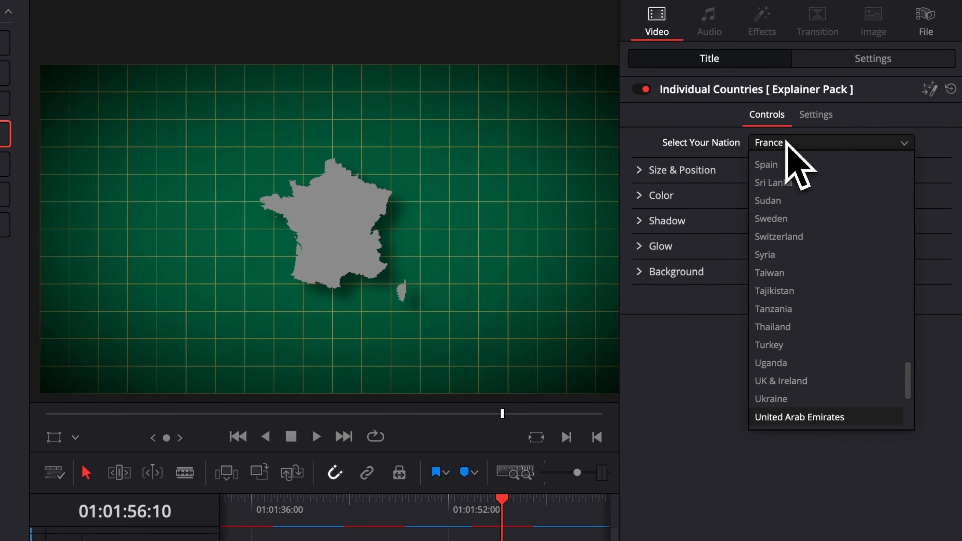
text(t)
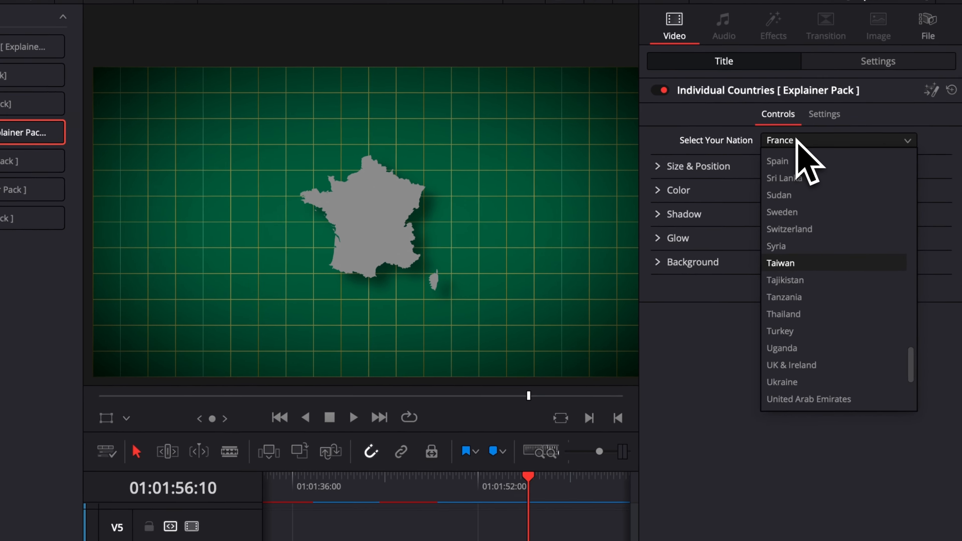
text(un)
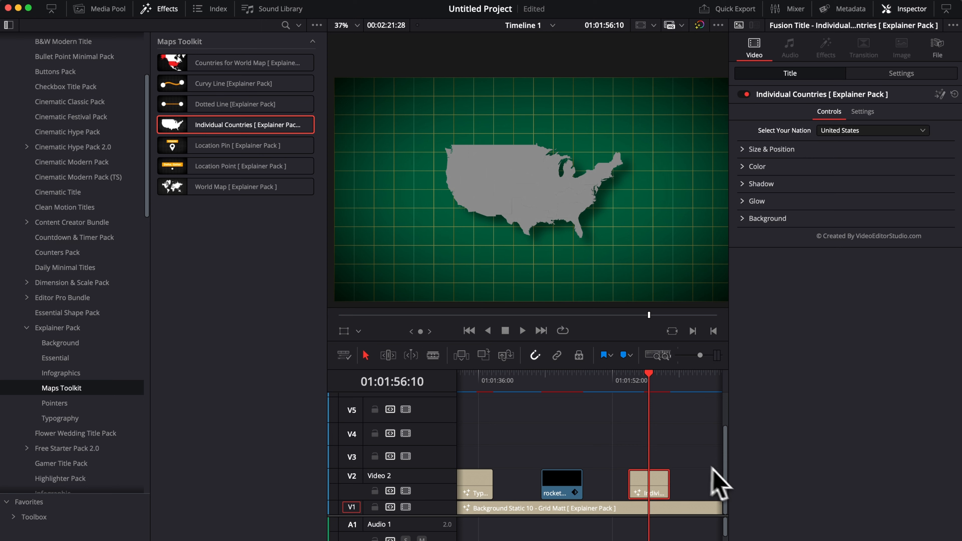
Apply the Explainer Pack's Image-Texture Overlay effect to the United States map title and open the title's Shadow settings.
scroll(99, 185, up, 5)
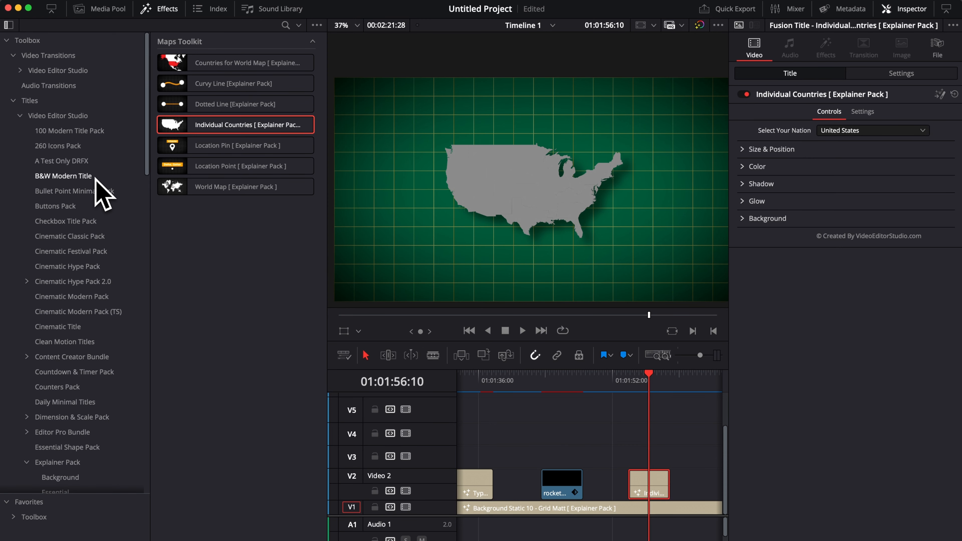
click(14, 101)
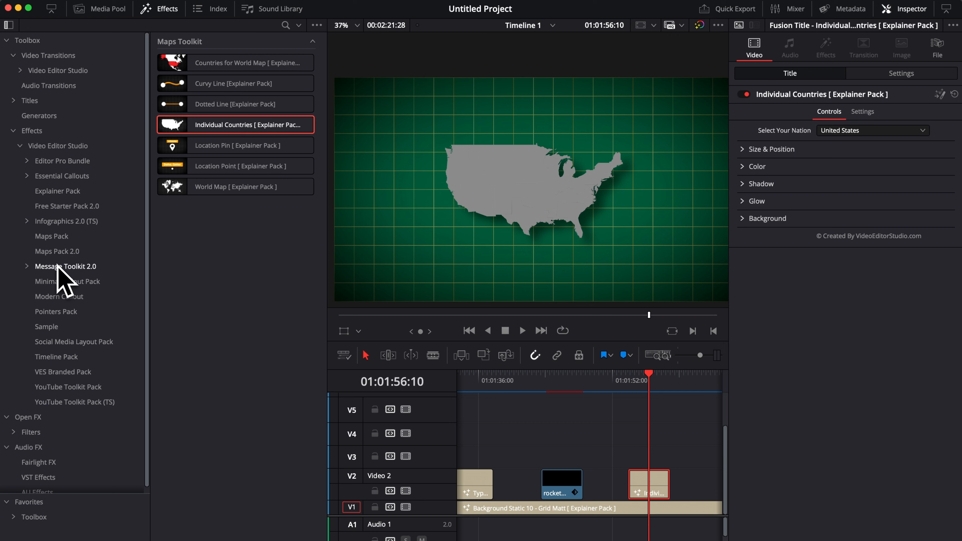
click(57, 191)
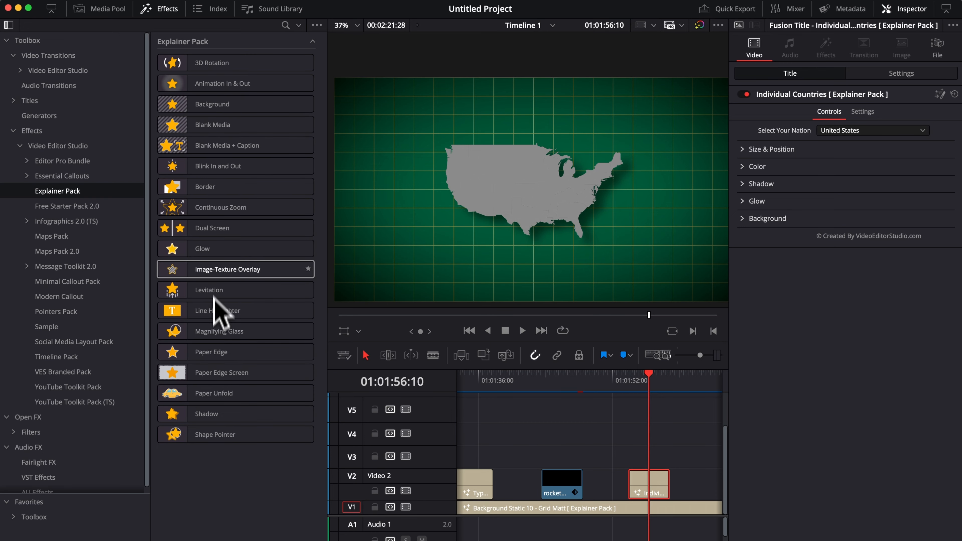
drag(188, 288, 592, 489)
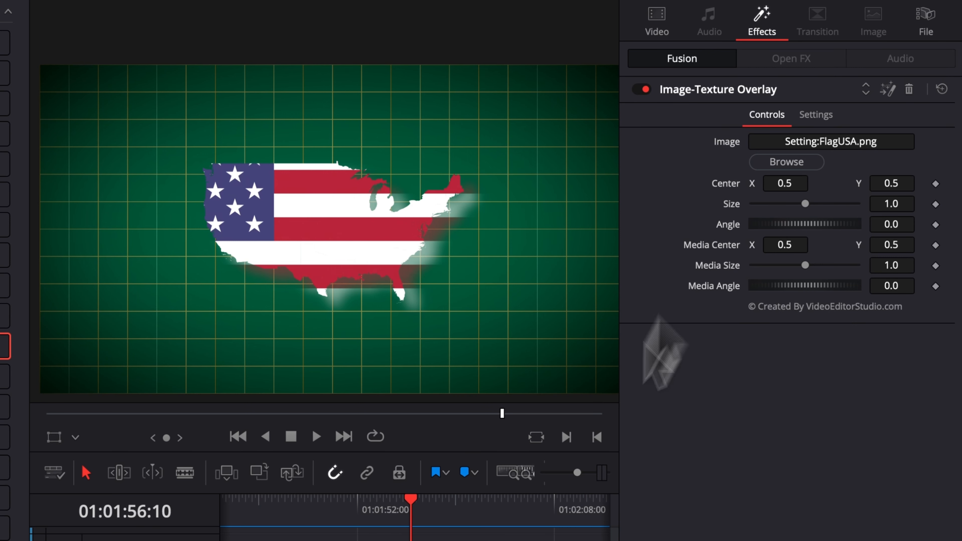
click(667, 33)
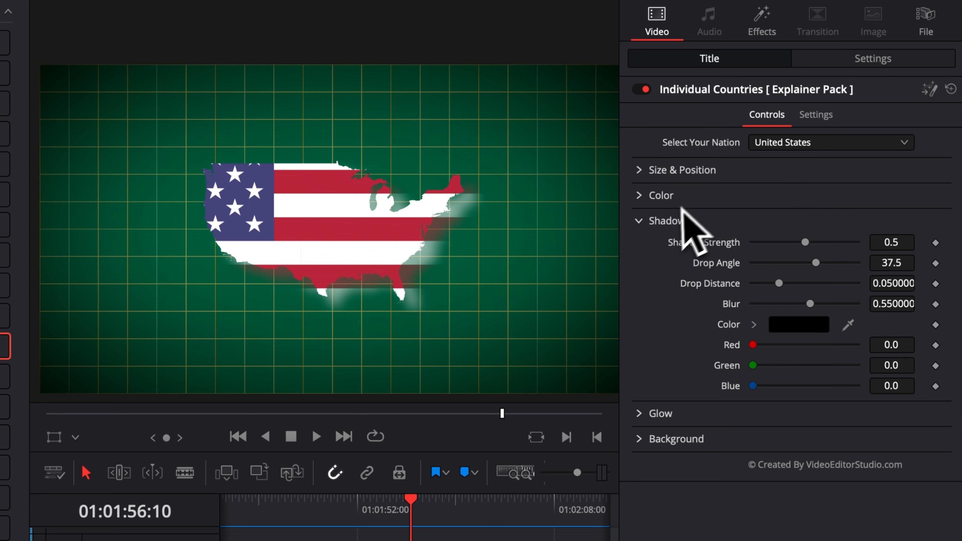
Set the United States map title's shadow strength to 0 and show its Image-Texture Overlay settings.
drag(805, 242, 686, 241)
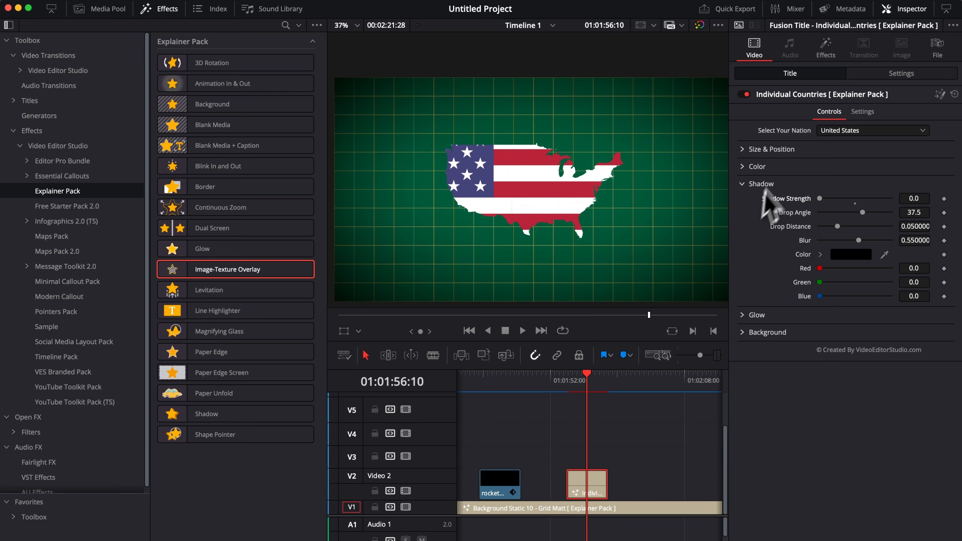
click(873, 74)
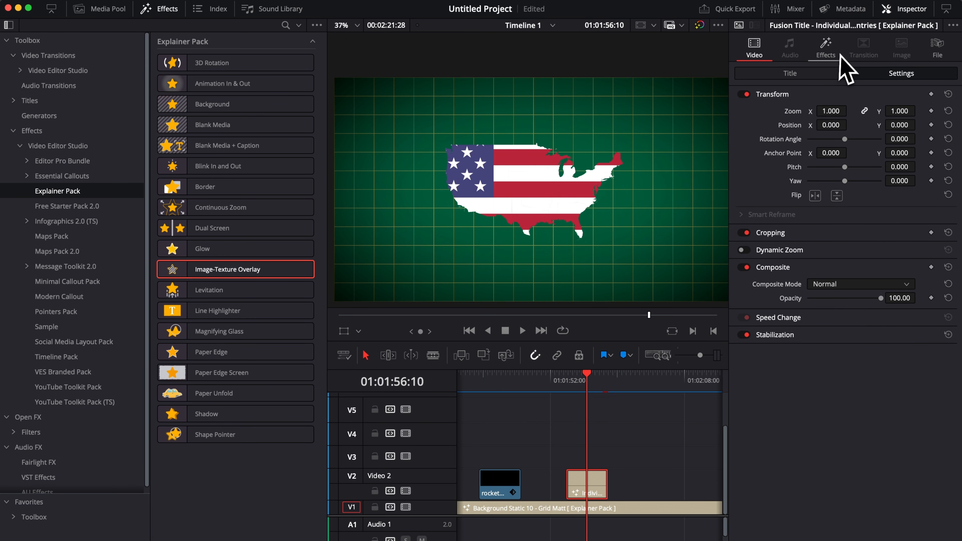
click(829, 53)
Apply the Image-Texture Overlay effect to the rocket clip on V2 and load the mountain photo from Downloads as its image.
click(492, 377)
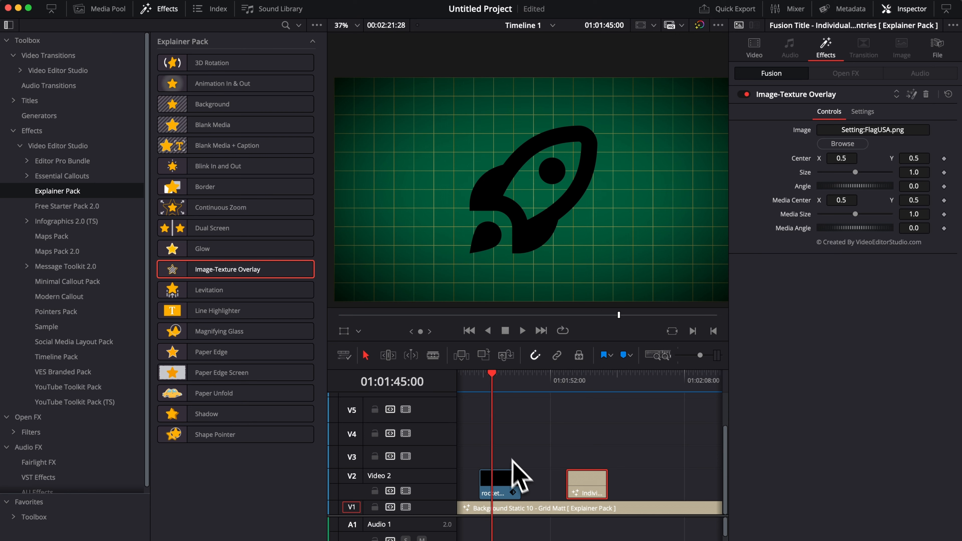
drag(207, 271, 505, 486)
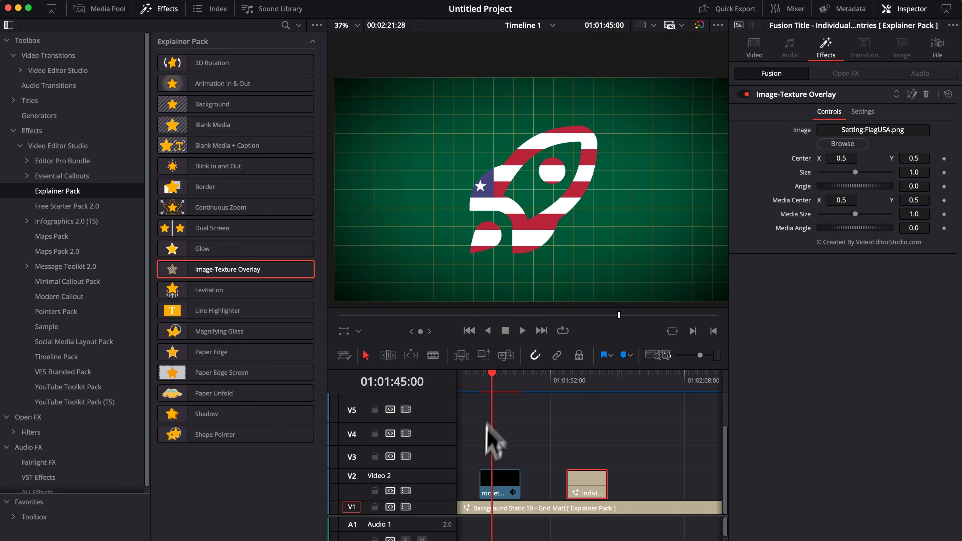
click(502, 491)
click(843, 145)
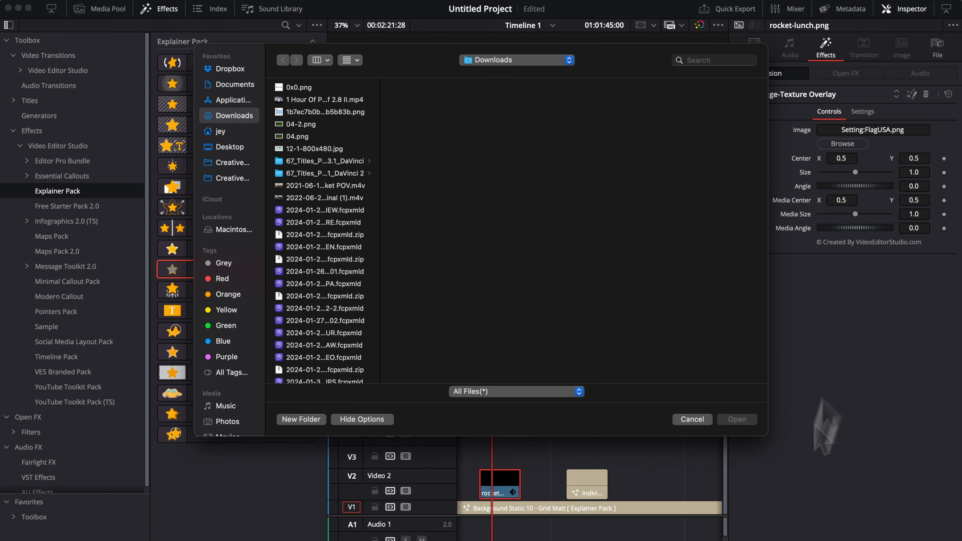
key(k)
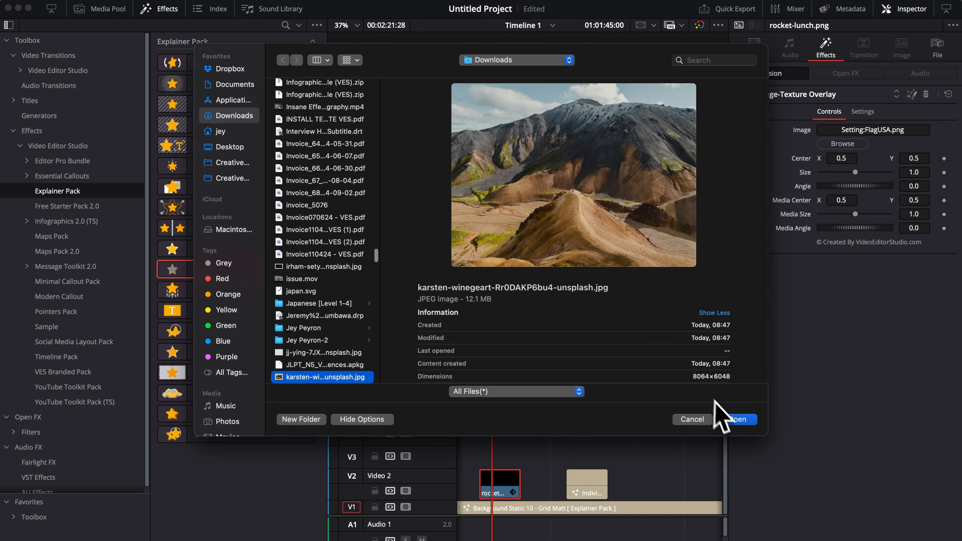
click(731, 420)
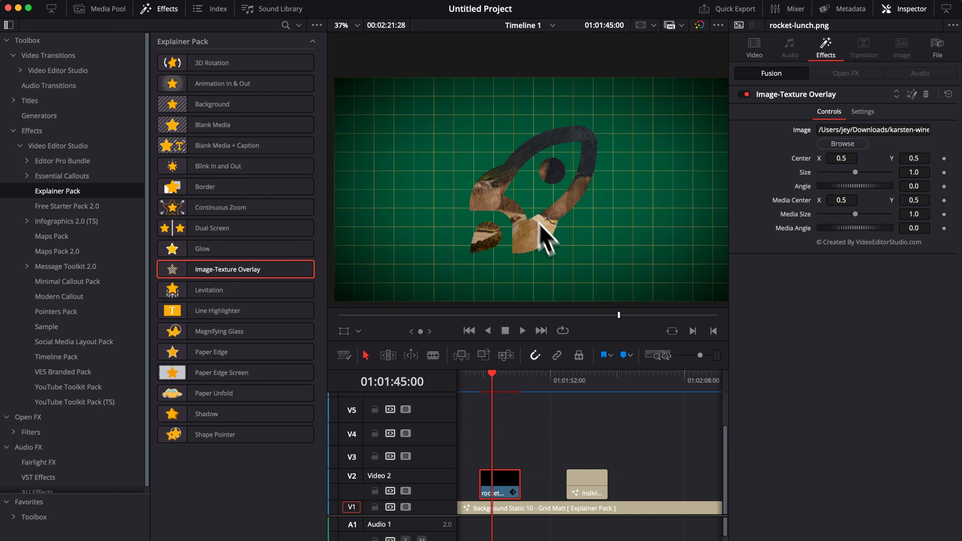
Apply the Levitation effect to the rocket clip, preview its motion and lower the Levitation Smoothness.
drag(257, 290, 500, 492)
drag(491, 399, 487, 391)
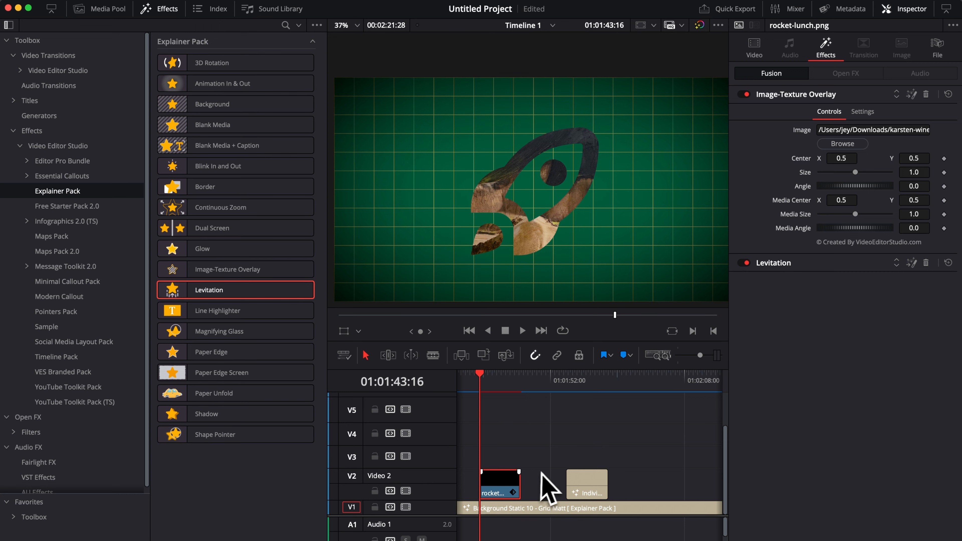
key(space)
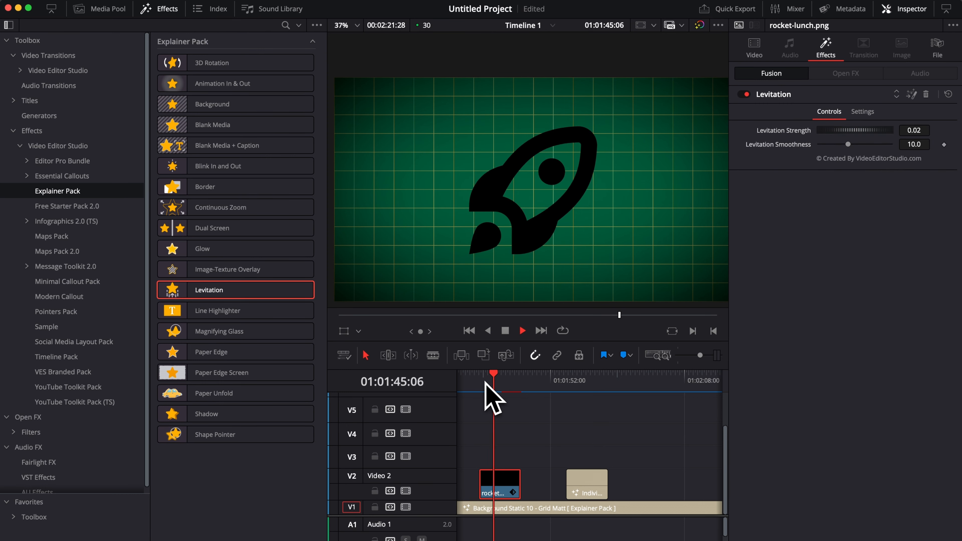
key(space)
mouse_move(848, 145)
mouse_down()
mouse_move(795, 145)
mouse_move(865, 145)
mouse_move(836, 143)
mouse_up()
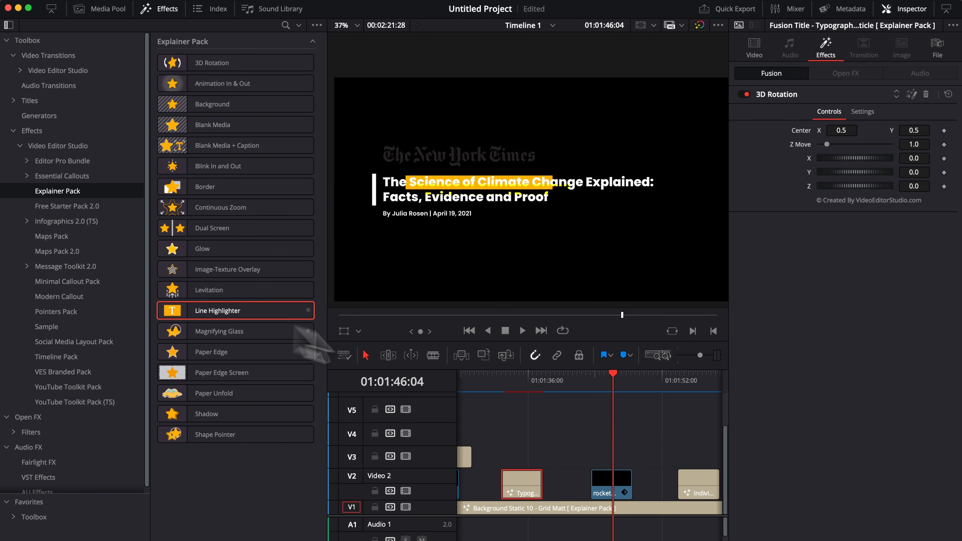
View the highlighted New York Times article title on the timeline.
click(523, 389)
drag(523, 388, 519, 386)
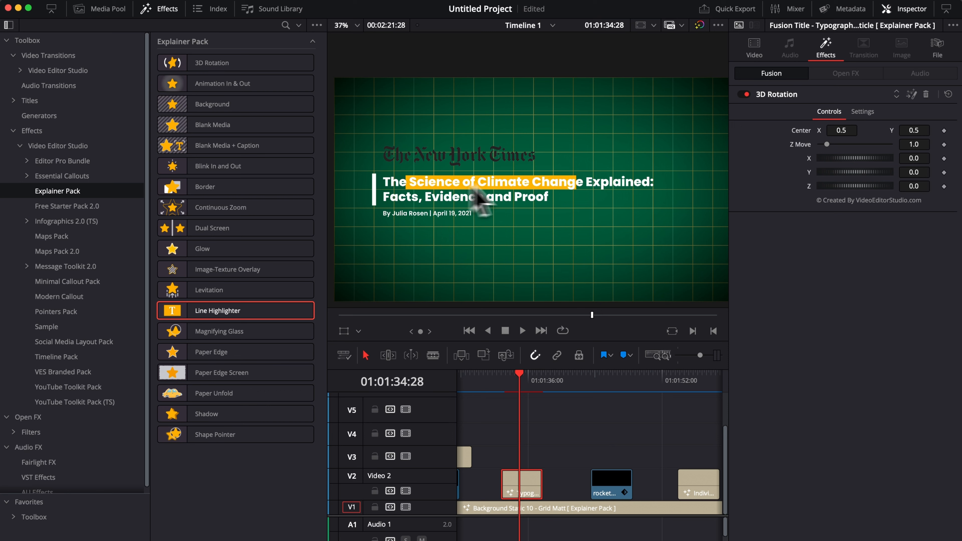
Place the mountain photo from Downloads on V2 after the United States map title and move the playhead onto it.
scroll(644, 425, right, 4)
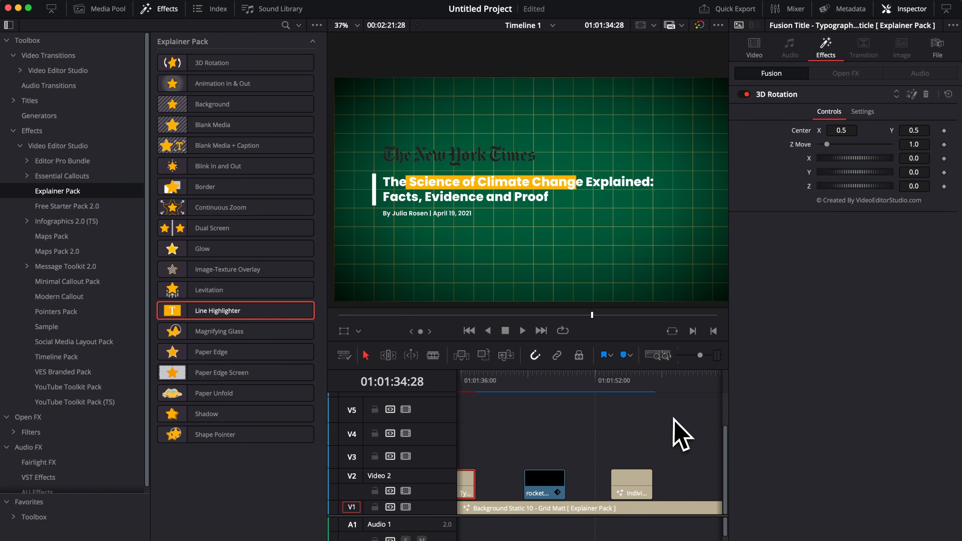
scroll(682, 436, right, 2)
click(649, 378)
click(734, 540)
drag(739, 532, 662, 485)
click(668, 388)
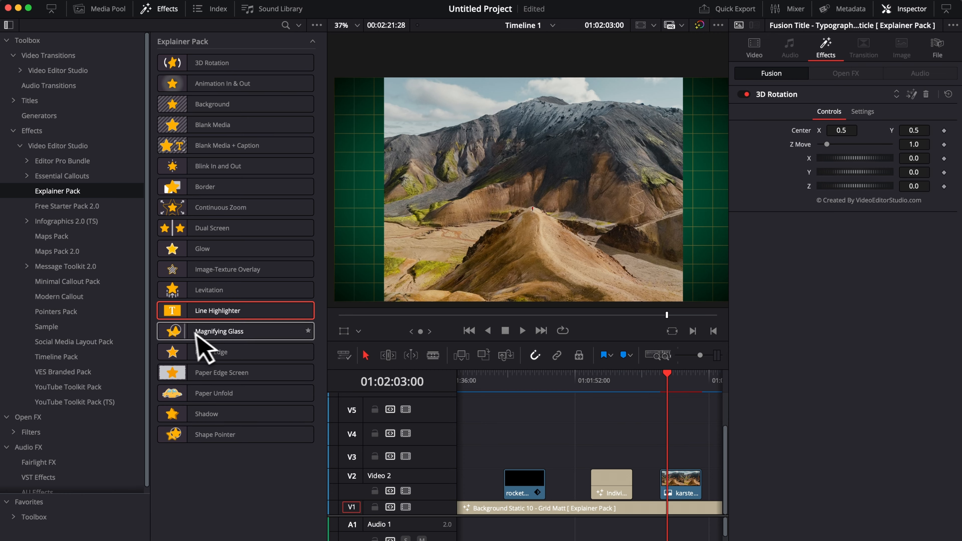
Apply the Magnifying Glass effect to the mountain photo and set its position to X 0.498, Y 0.782 and magnification size to 3.6.
drag(197, 332, 680, 486)
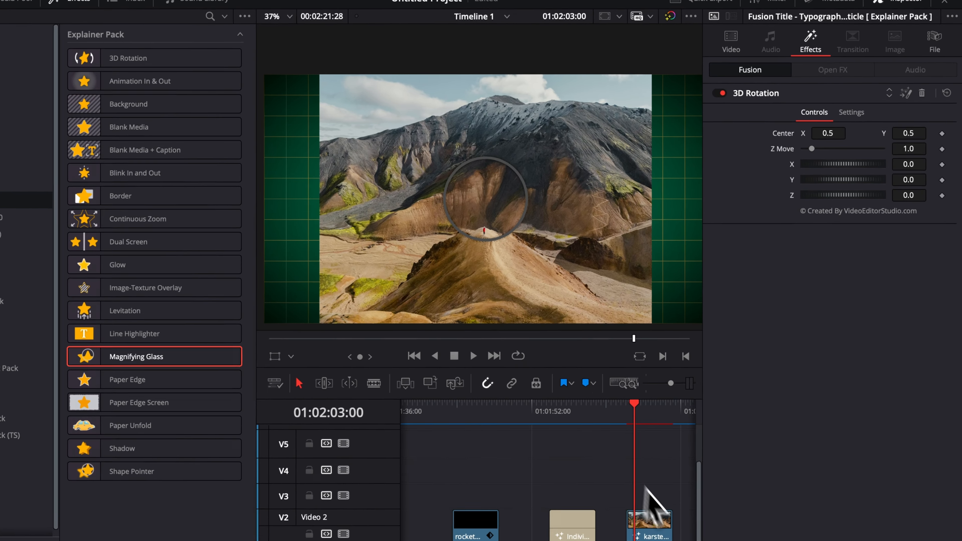
click(681, 483)
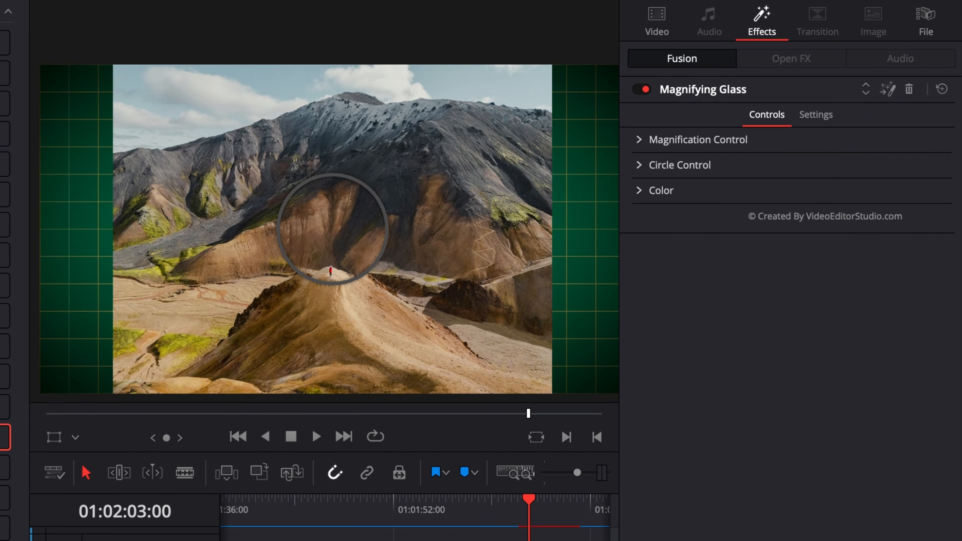
click(644, 139)
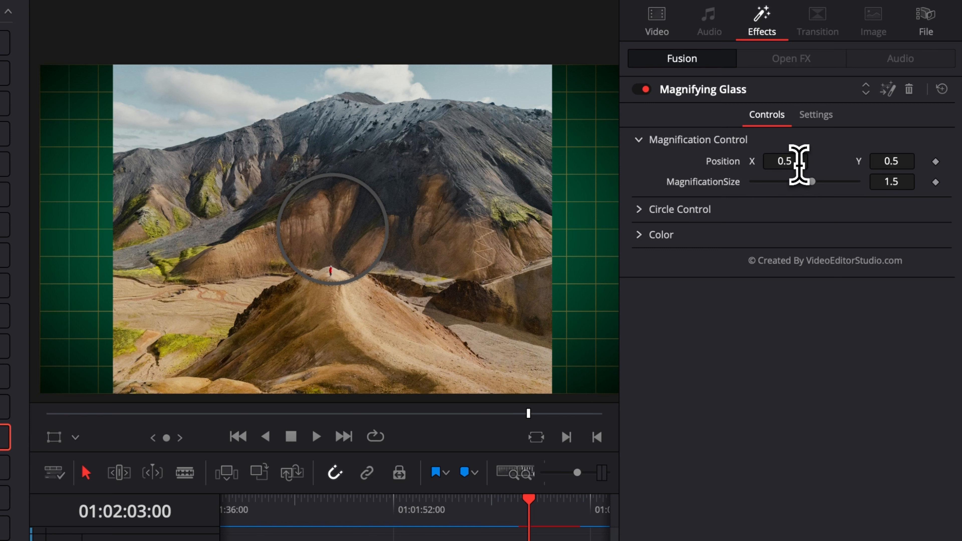
mouse_move(791, 160)
mouse_down()
mouse_move(777, 161)
mouse_move(790, 161)
mouse_up()
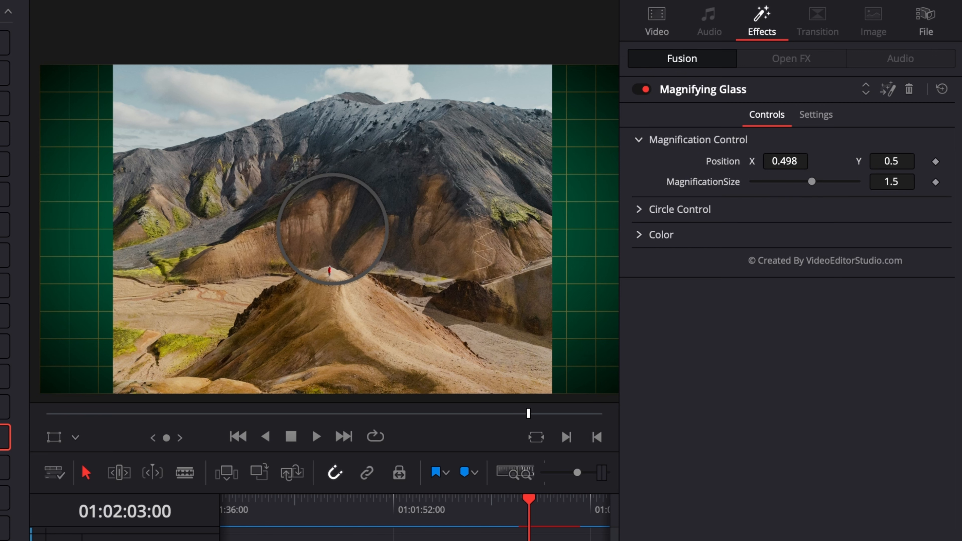
drag(871, 161, 879, 161)
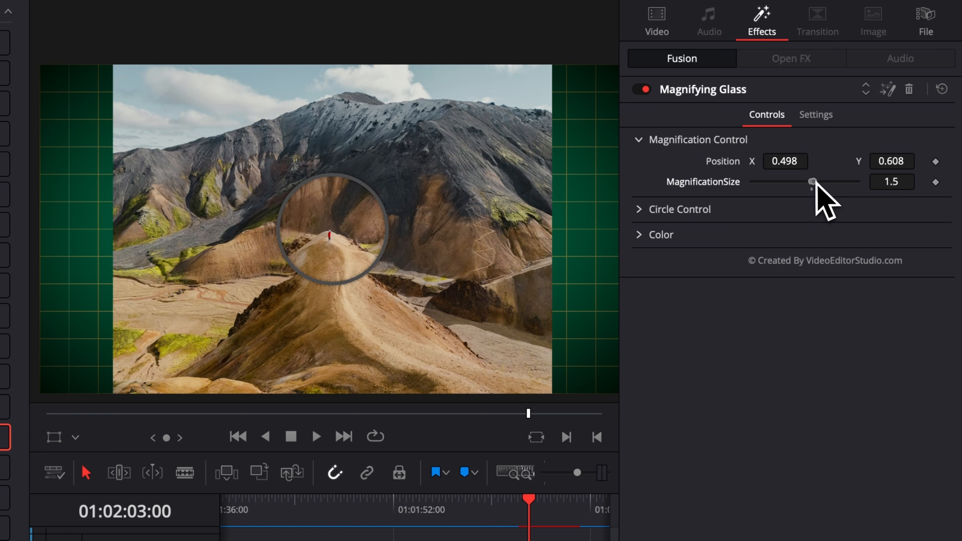
drag(812, 182, 841, 182)
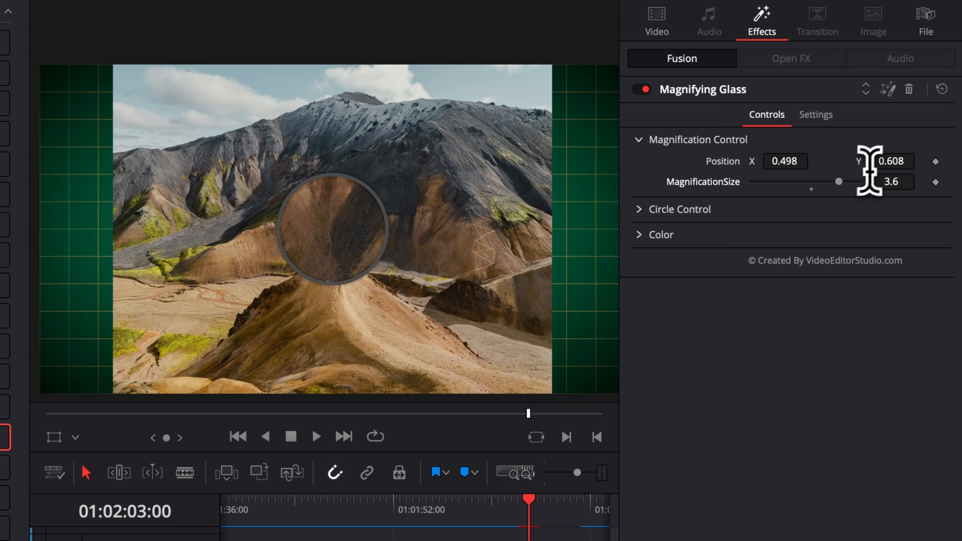
drag(892, 161, 908, 161)
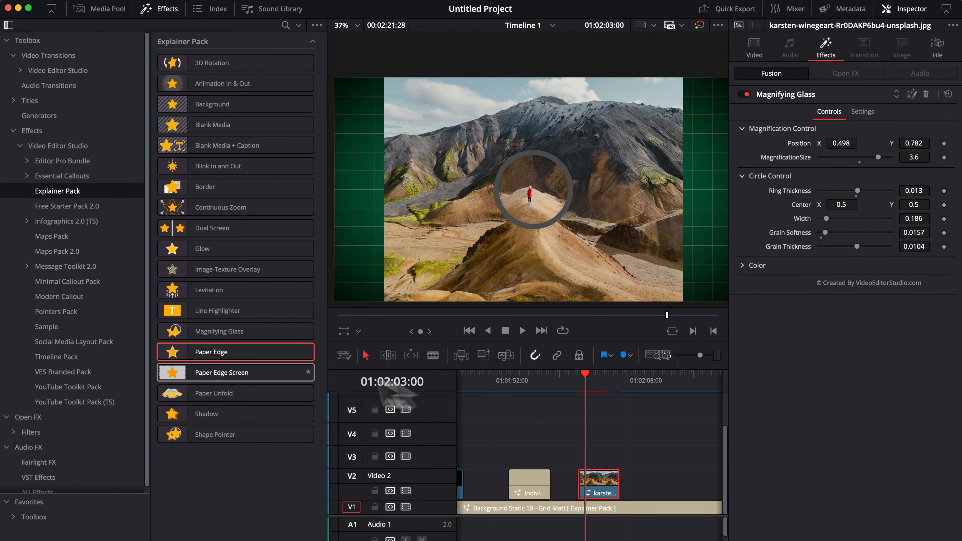
Try the Paper Edge effects on the mountain photo, and remove both Paper Edge and Magnifying Glass from it.
drag(220, 358, 600, 492)
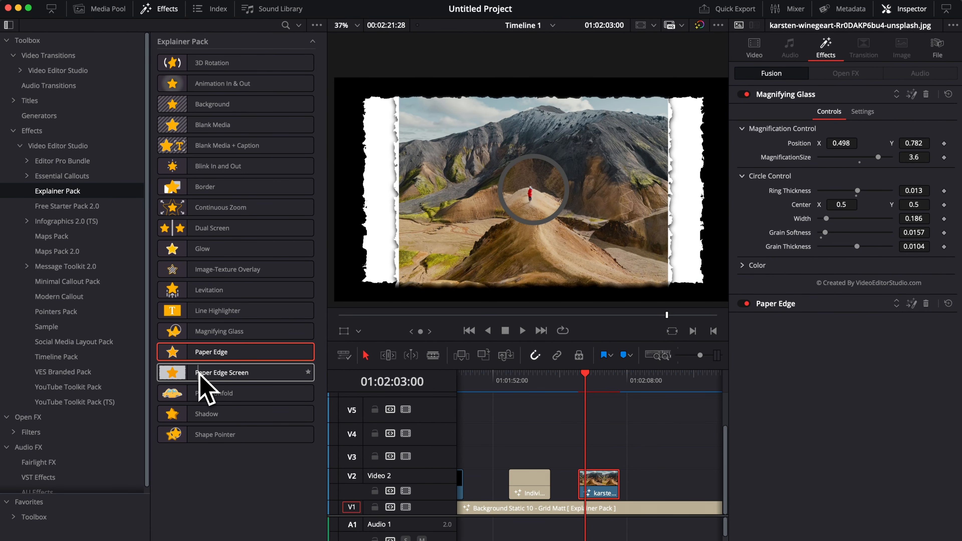
drag(208, 378, 597, 445)
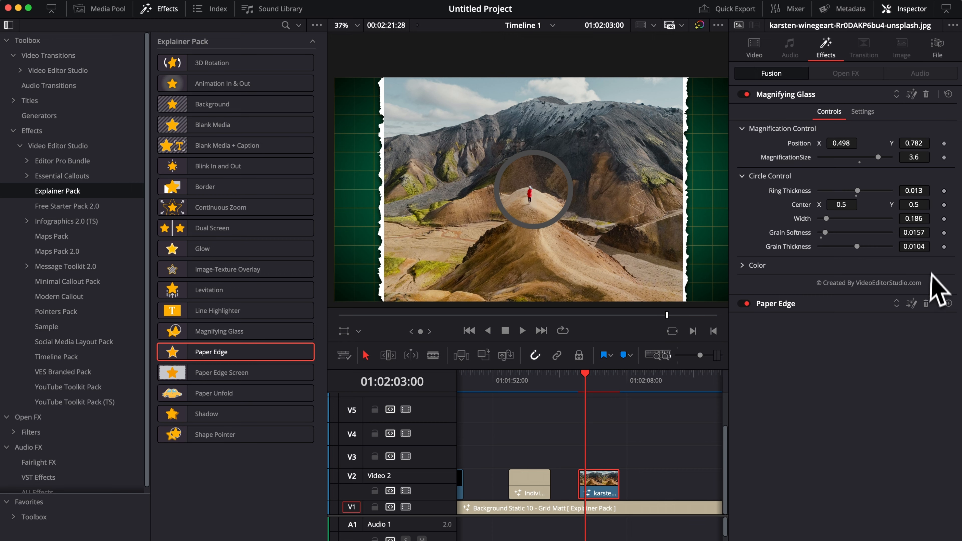
click(927, 303)
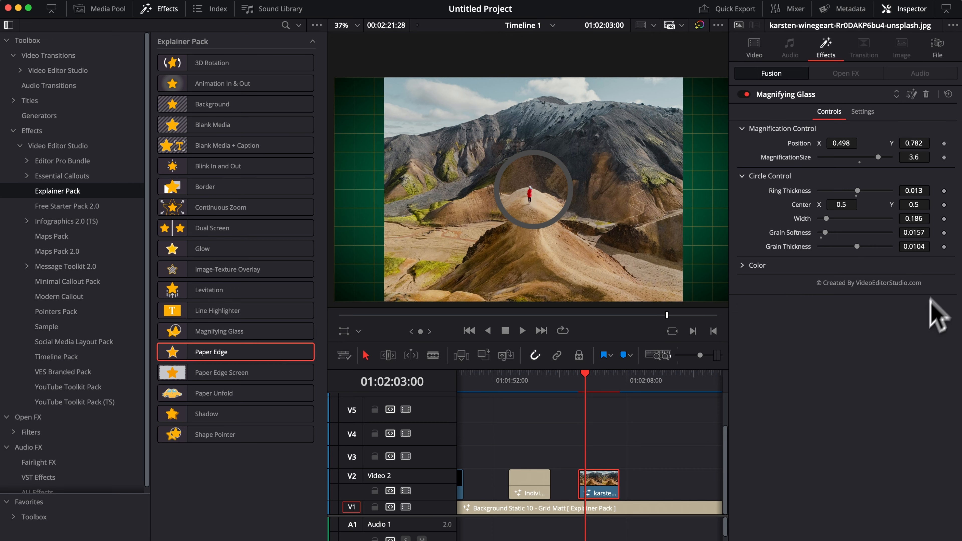
click(926, 94)
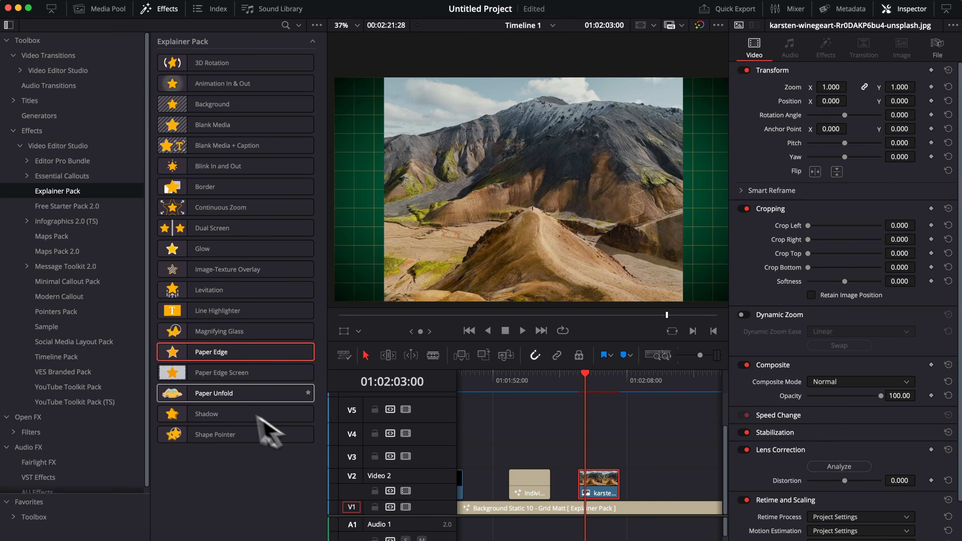
Apply and preview the Paper Unfold effect on the mountain photo, and shift the clip slightly later on V2.
drag(200, 393, 589, 481)
click(580, 382)
key(space)
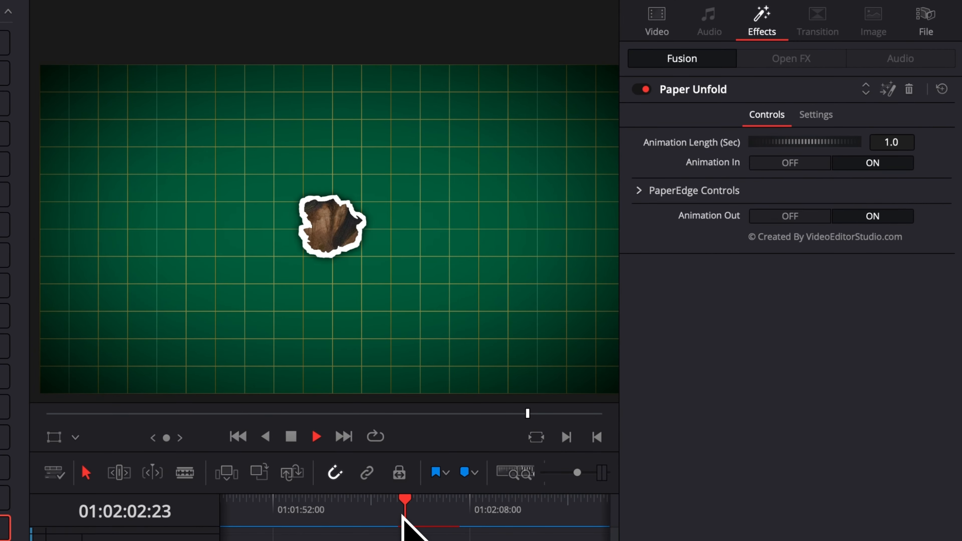
click(402, 516)
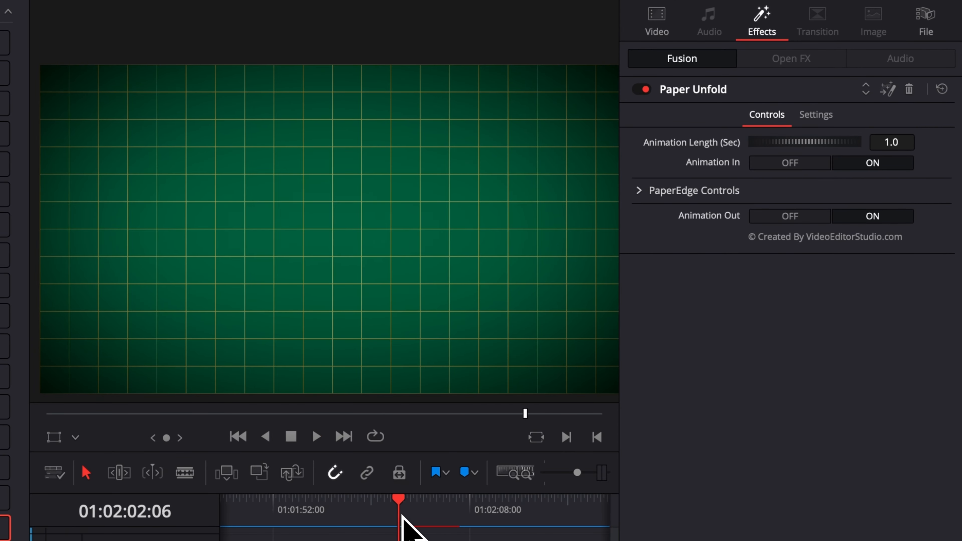
key(space)
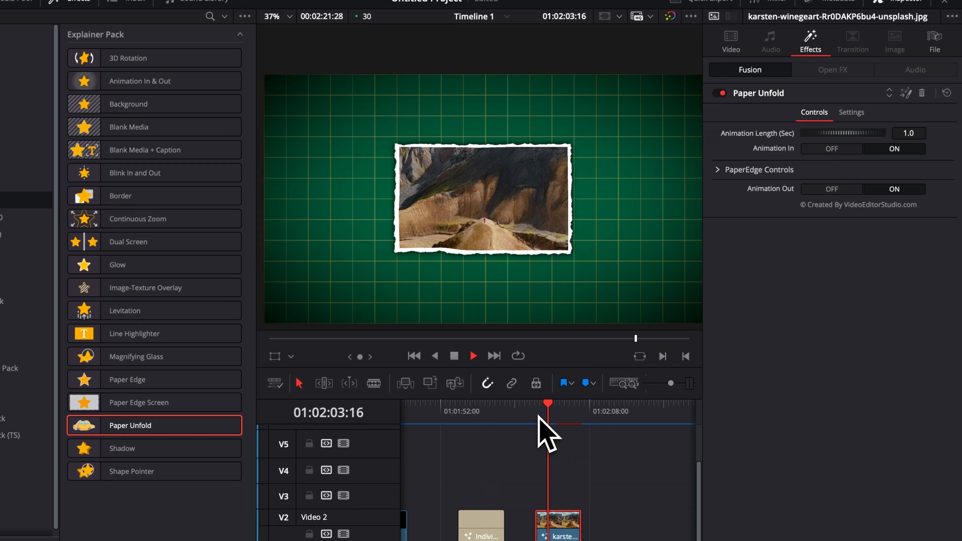
click(539, 415)
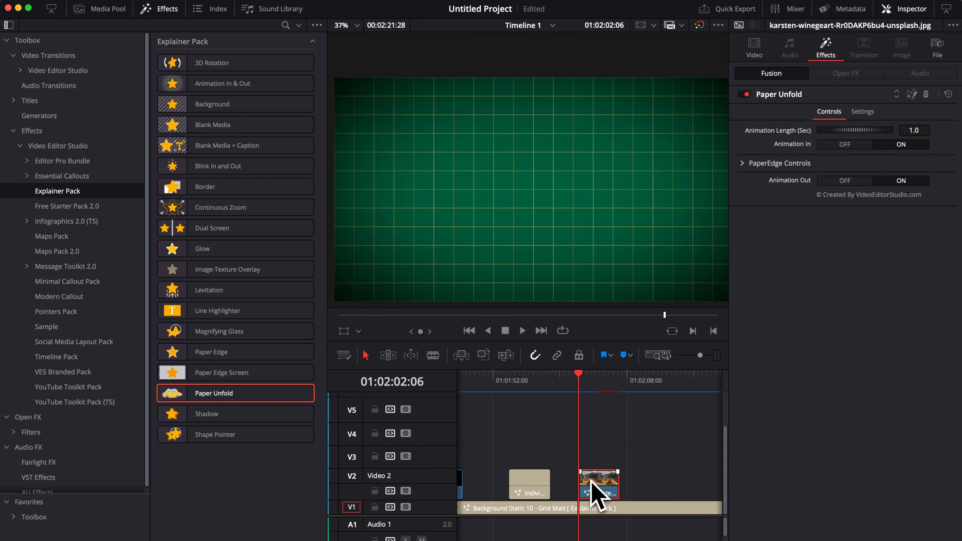
drag(592, 479, 609, 479)
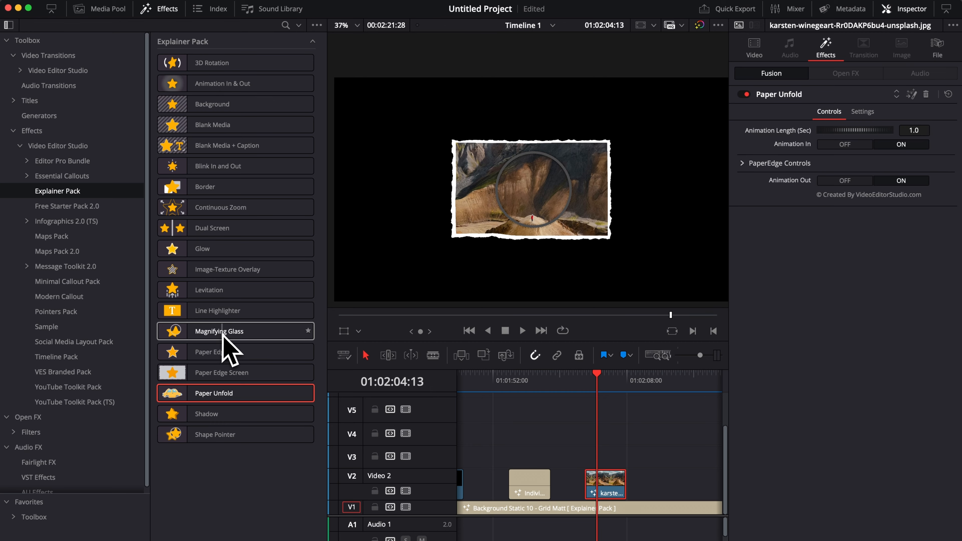
Show the Explainer Pack's video transitions from Video Editor Studio, starting with Corner Reveal.
click(48, 55)
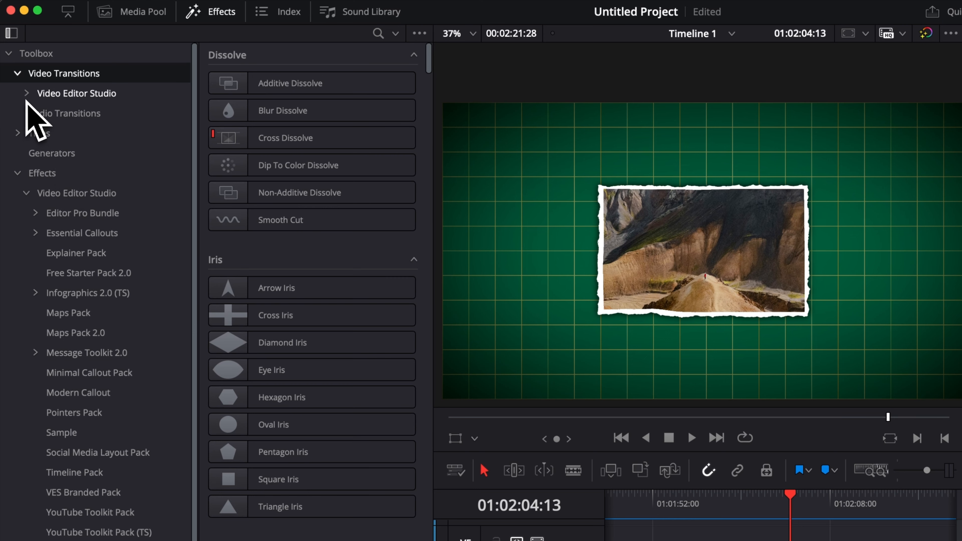
click(27, 95)
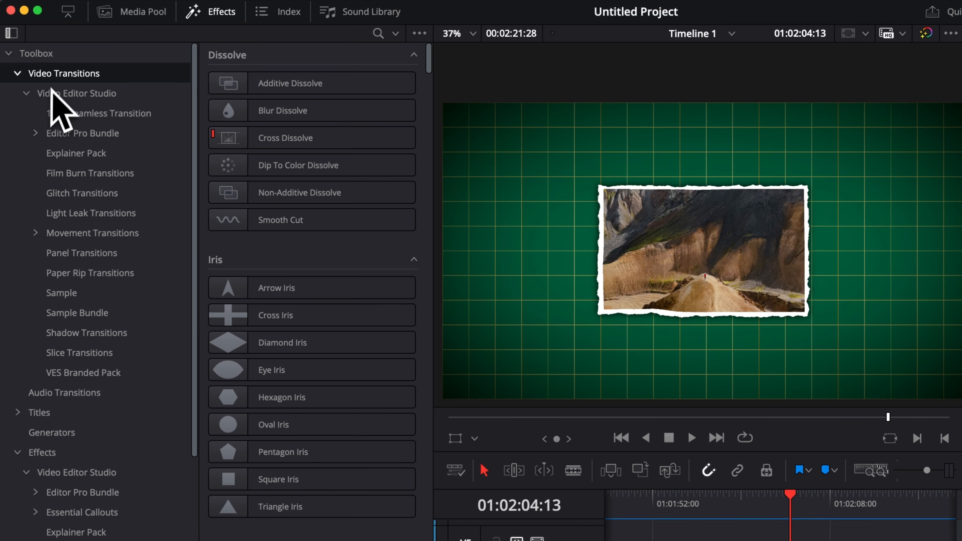
click(68, 153)
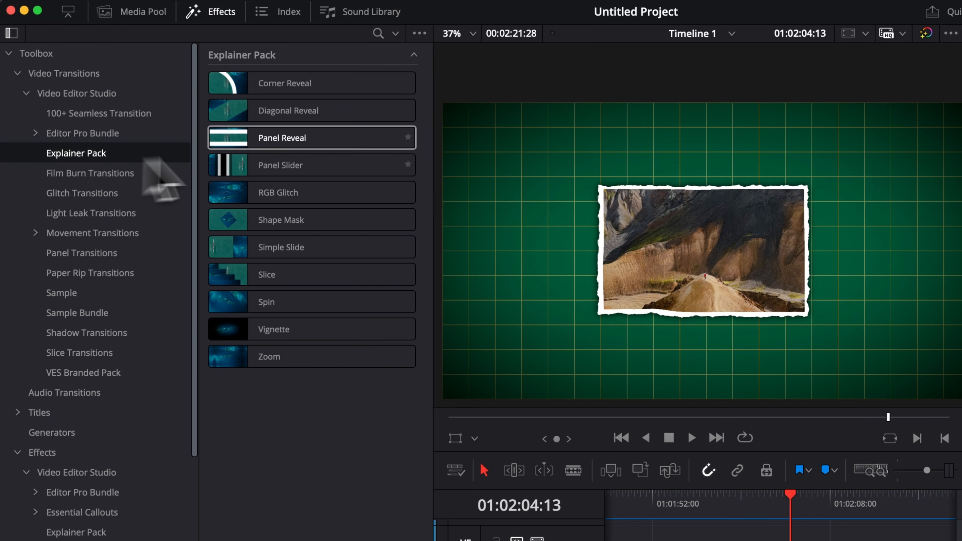
click(322, 85)
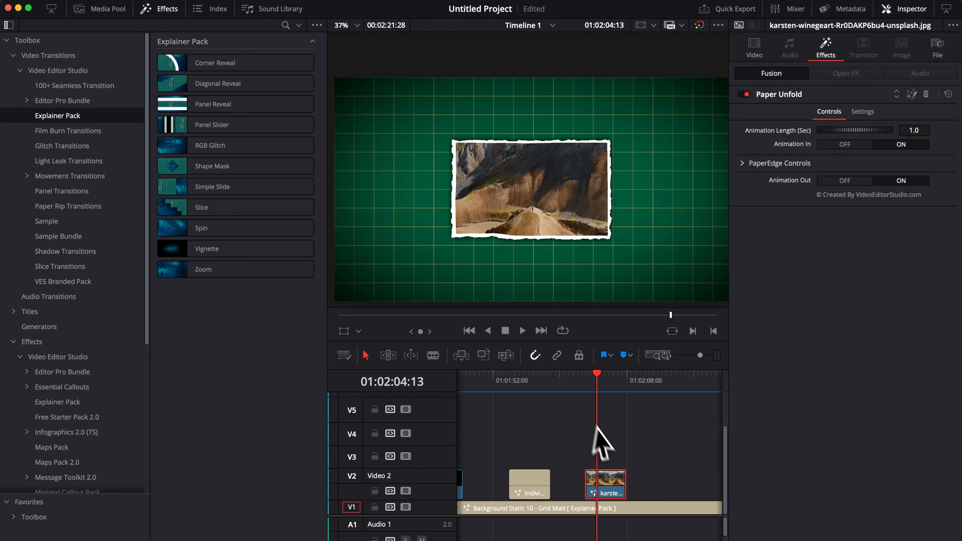
Place the Ring Wobble and Roads City Buildings clips end to end on V2 and preview Corner Reveal between them.
scroll(684, 487, right, 3)
click(741, 540)
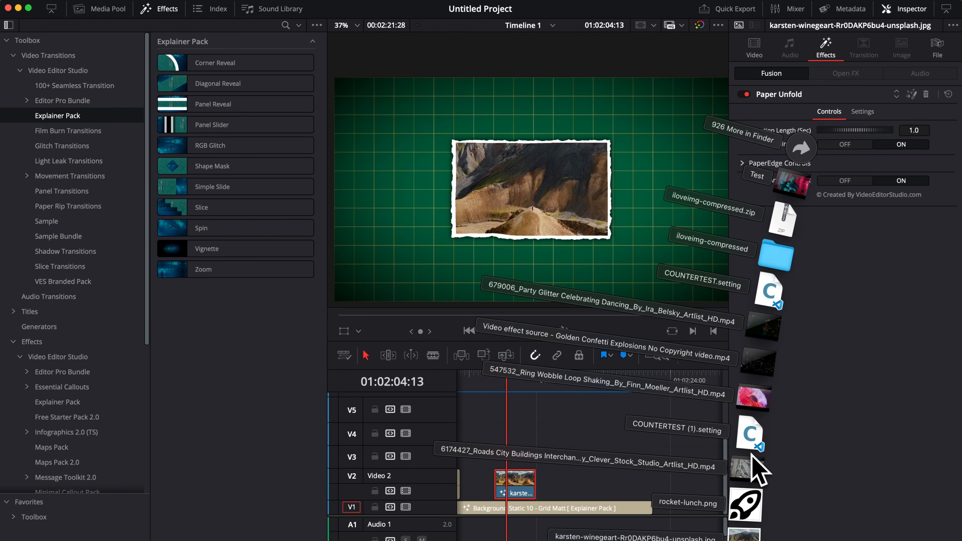
drag(750, 456, 654, 490)
click(733, 538)
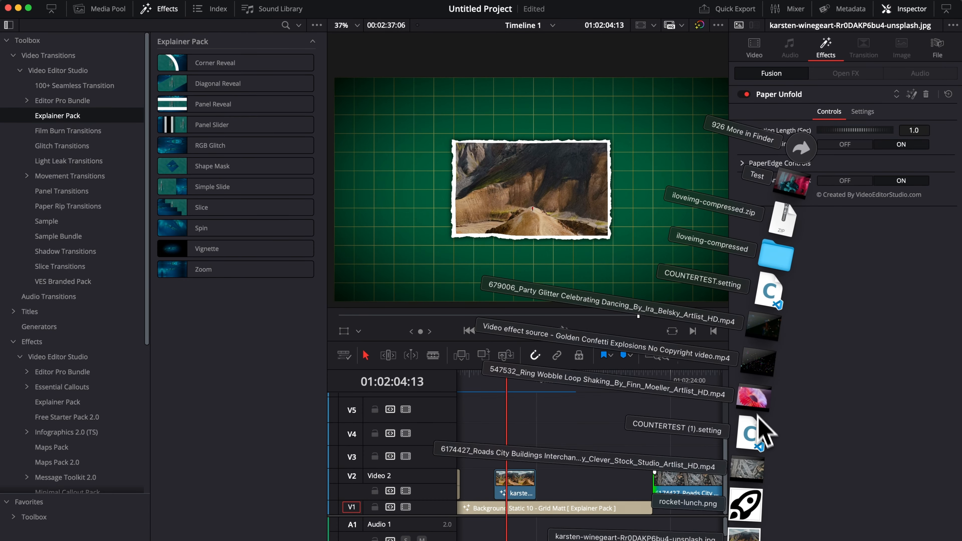
drag(756, 425, 579, 497)
drag(583, 491, 597, 492)
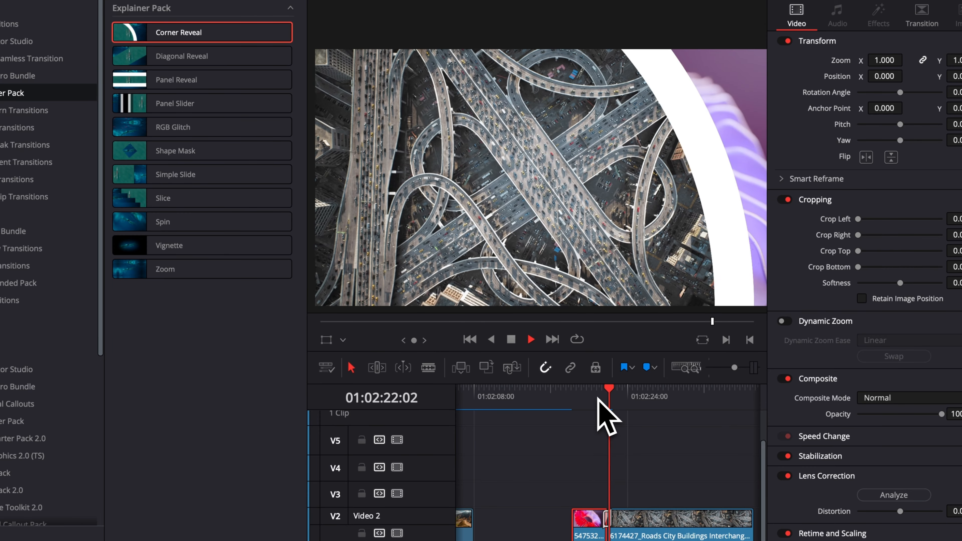
key(space)
Replace the transition between the Ring Wobble and Roads City clips with Diagonal Reveal and play through it.
drag(179, 56, 615, 519)
key(space)
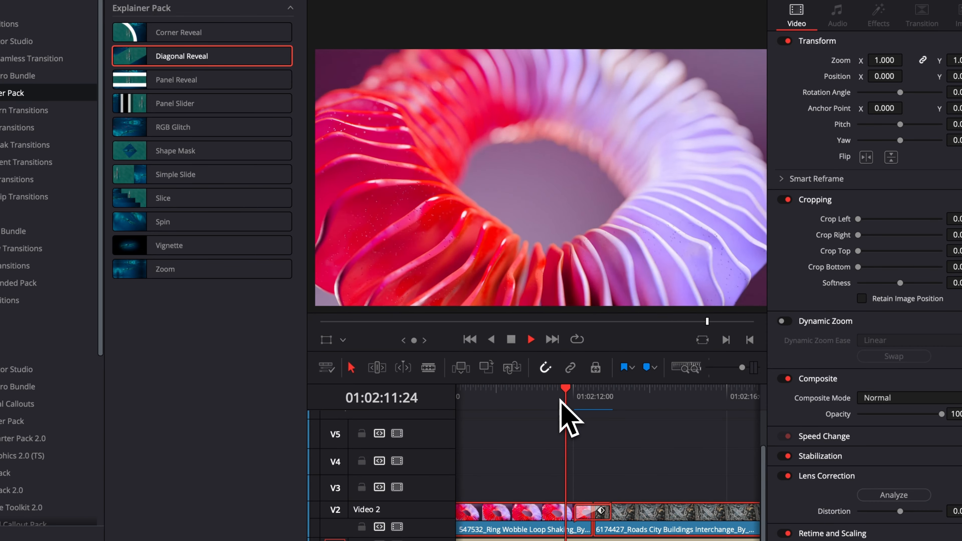
key(space)
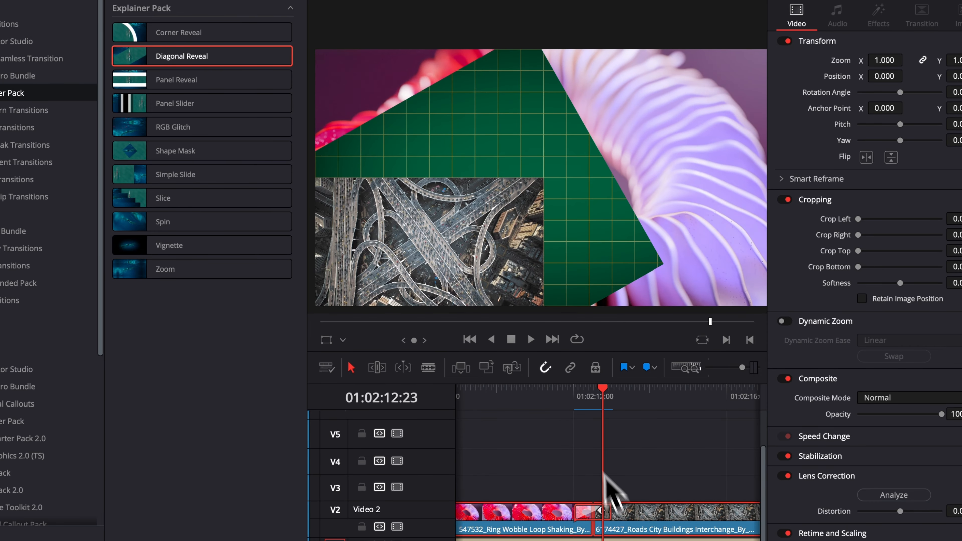
Lengthen the Diagonal Reveal transition slightly on V2 and play it back.
drag(609, 514, 615, 513)
key(space)
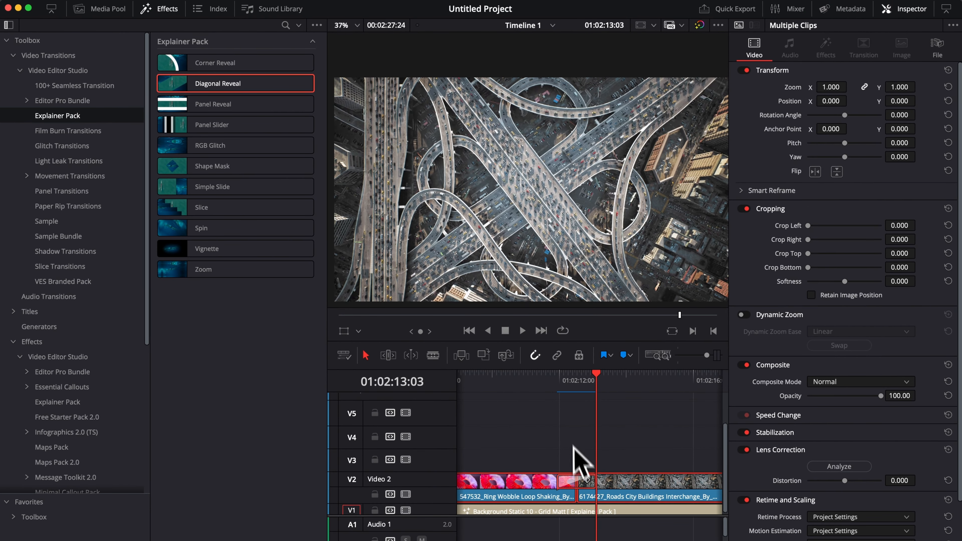
click(557, 379)
key(space)
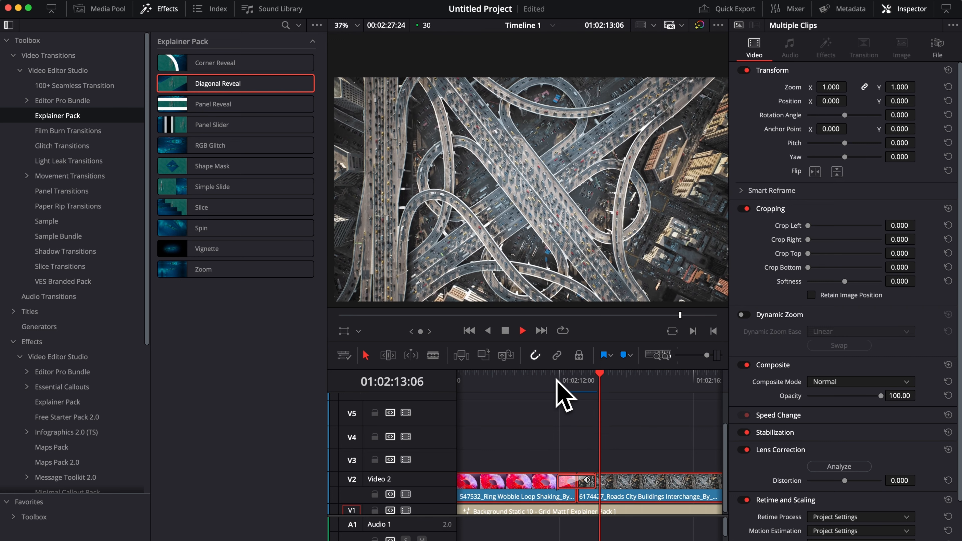
key(space)
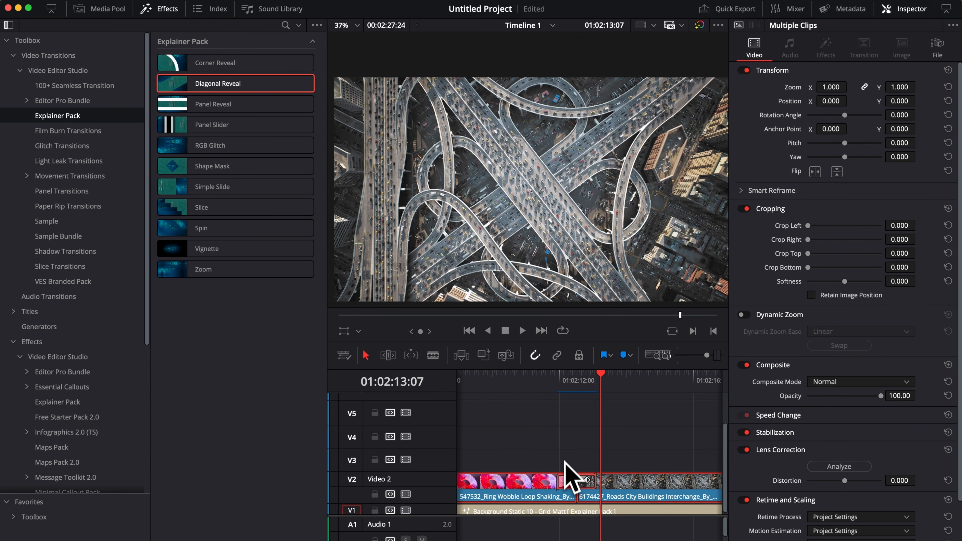
Replay the cut between the Ring Wobble and Roads City clips to check the Diagonal Reveal animation's timing.
click(558, 378)
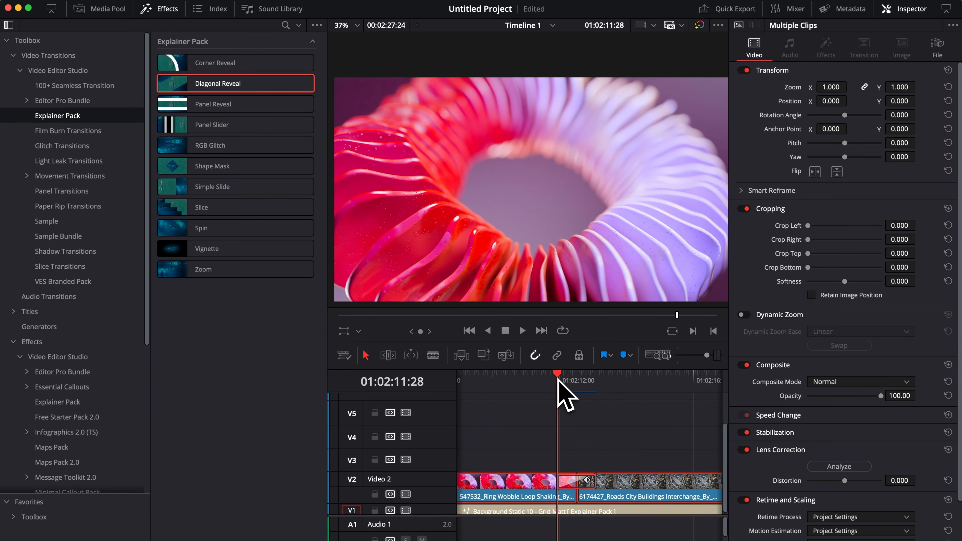
key(space)
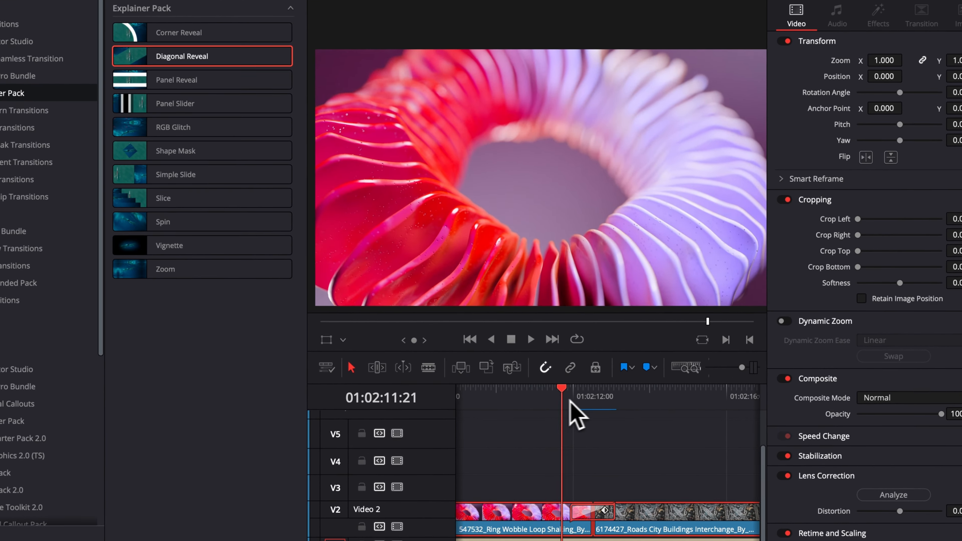
click(571, 407)
key(space)
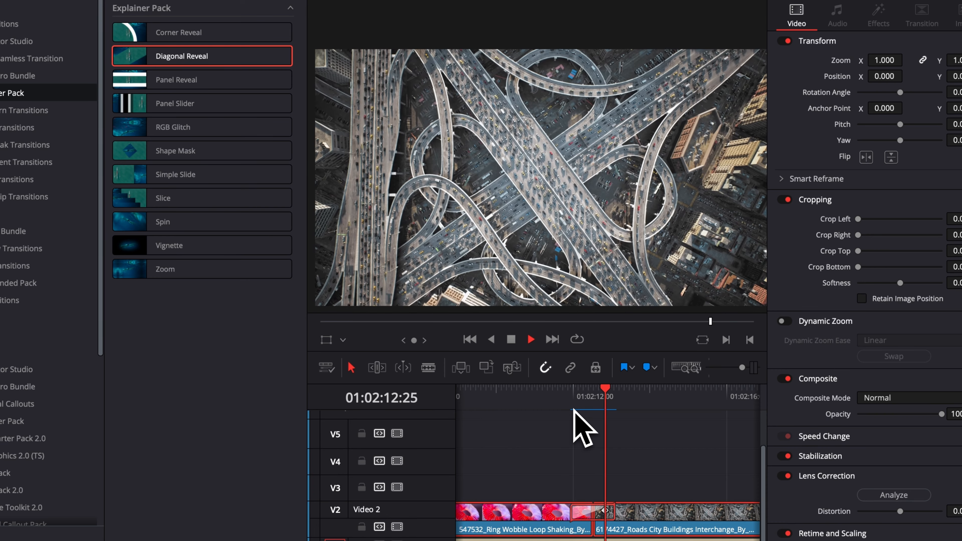
key(space)
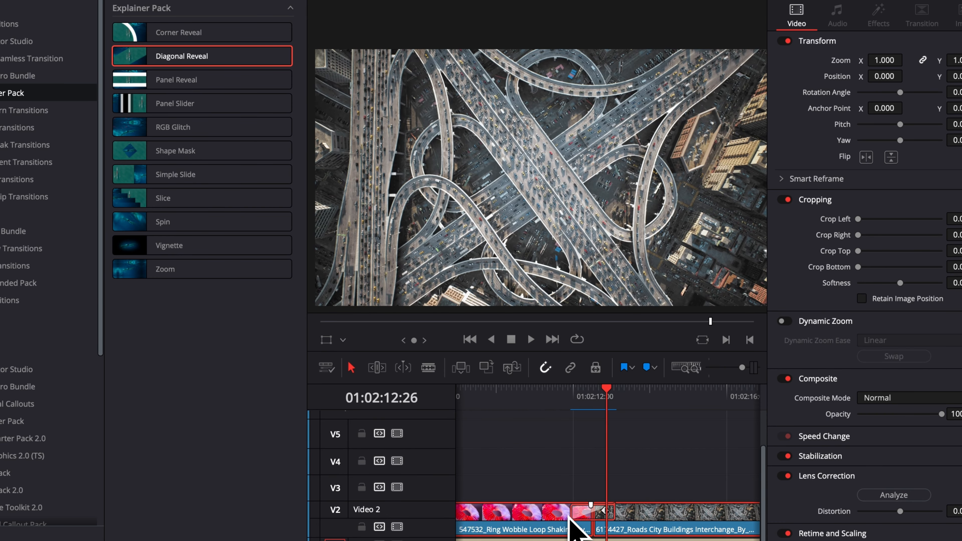
drag(572, 512, 572, 510)
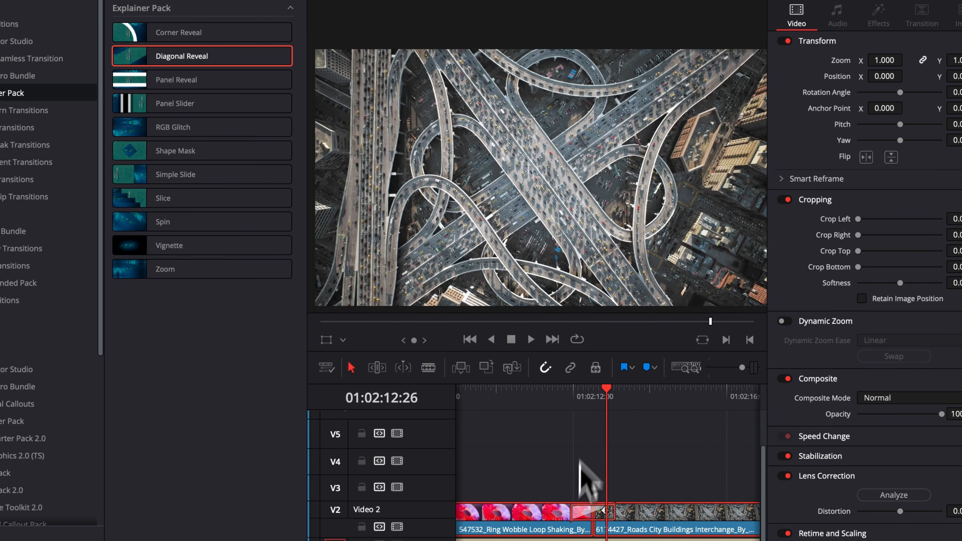
click(582, 392)
key(space)
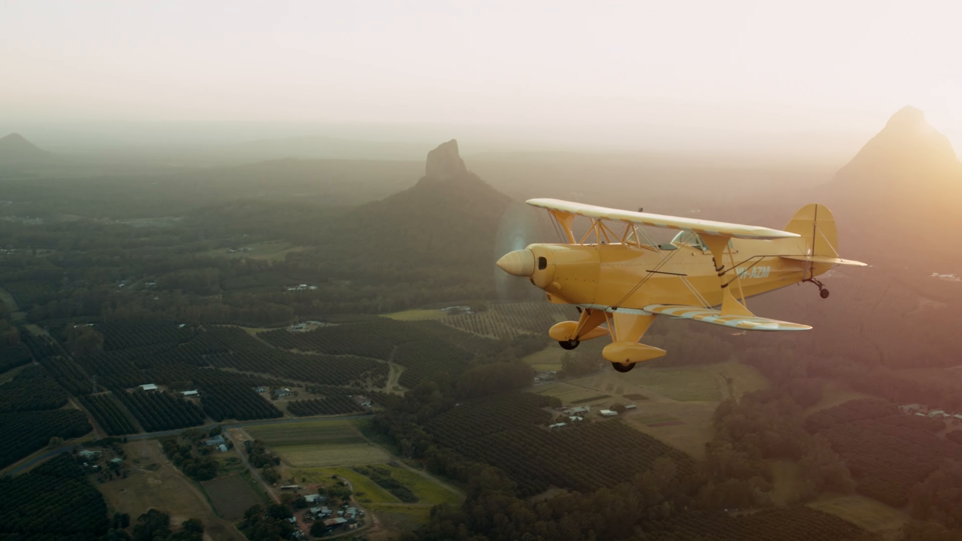